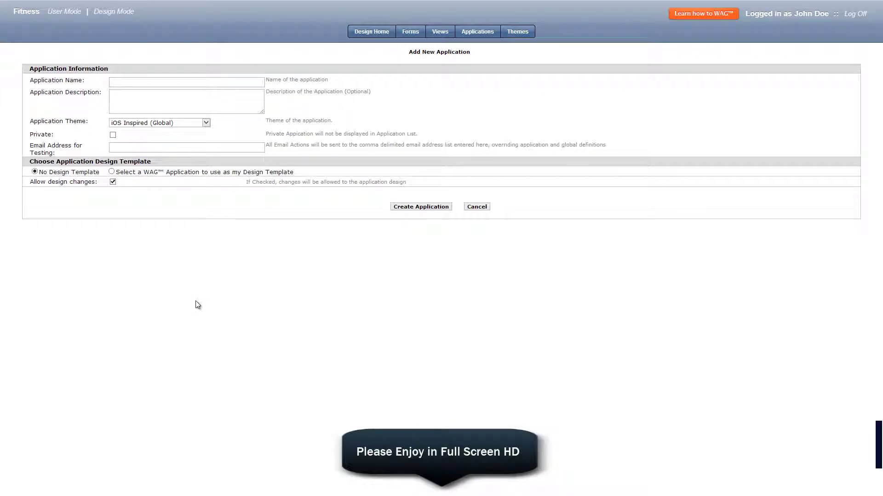
Step: Create a new WAG application named Accounting
left_click(128, 83)
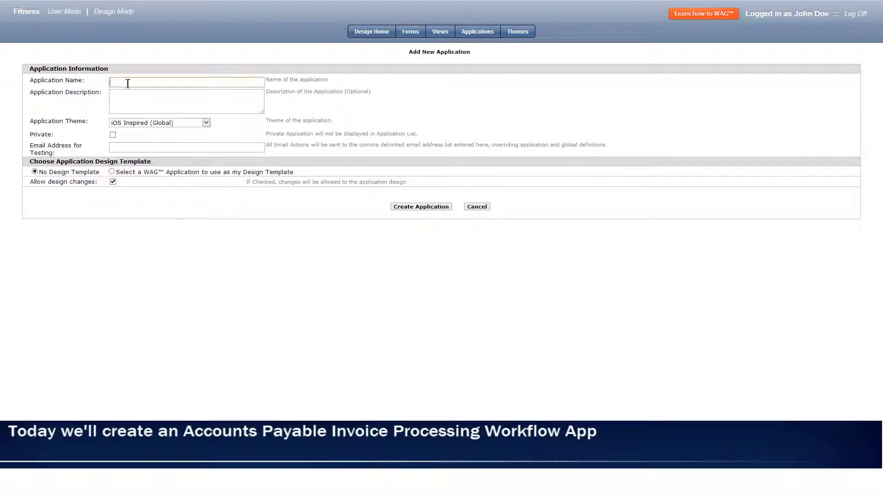
left_click(433, 207)
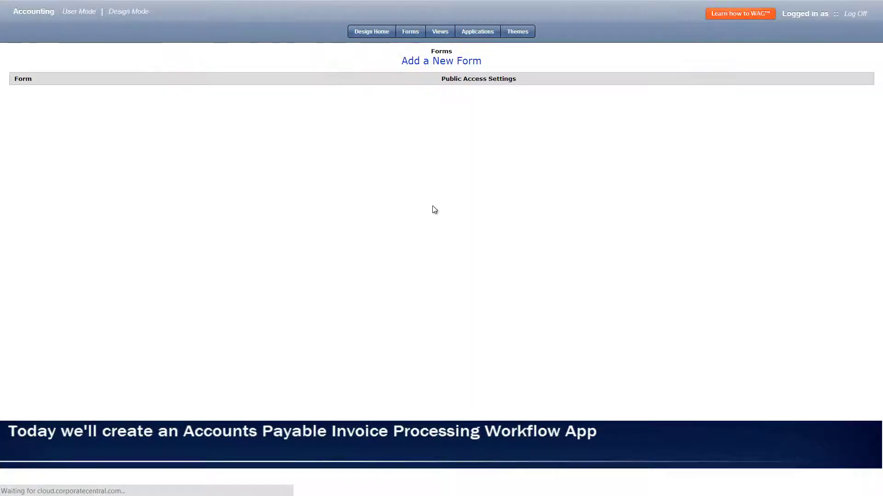
Step: Build the Approver form with a text field, a Threshold number field and a Department list of eleven values
left_click(465, 62)
type("Approver")
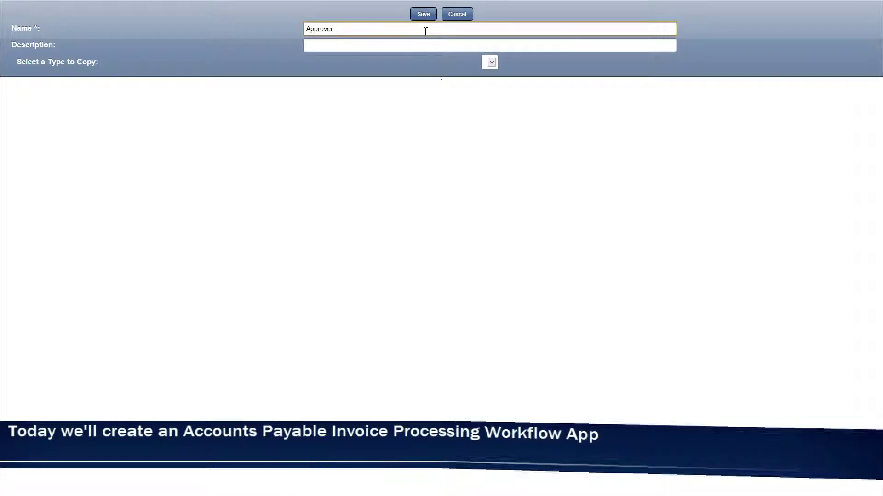
left_click(423, 14)
left_click(621, 142)
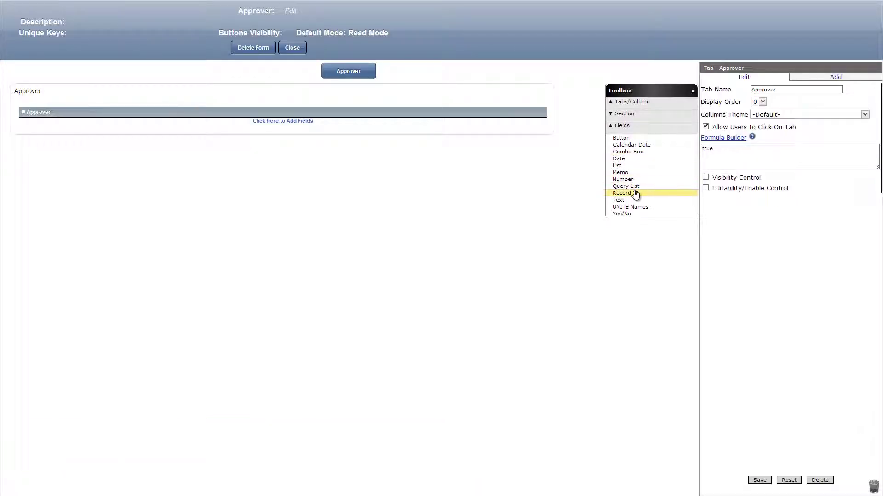
left_click_drag(635, 201, 402, 129)
left_click(758, 480)
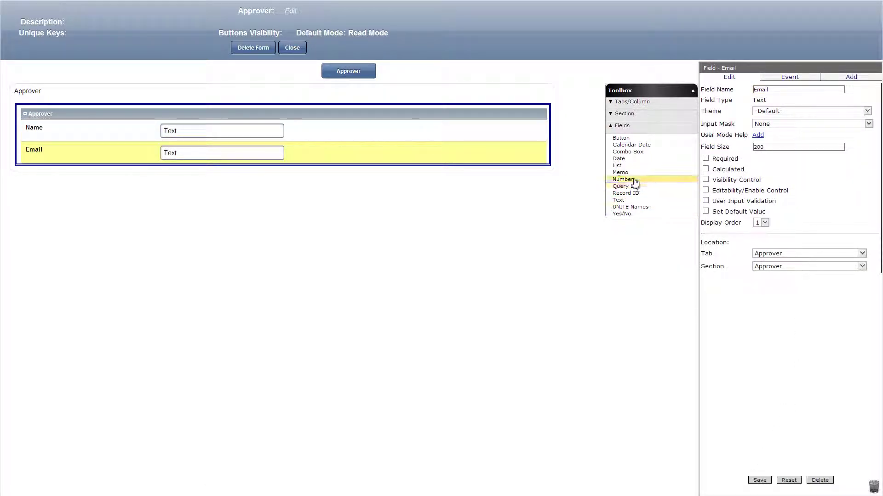
left_click_drag(633, 181, 465, 176)
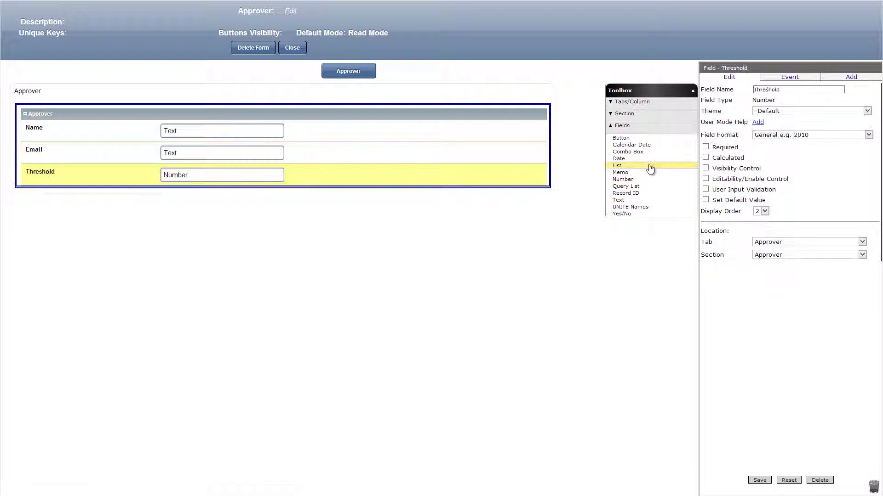
left_click_drag(650, 170, 493, 198)
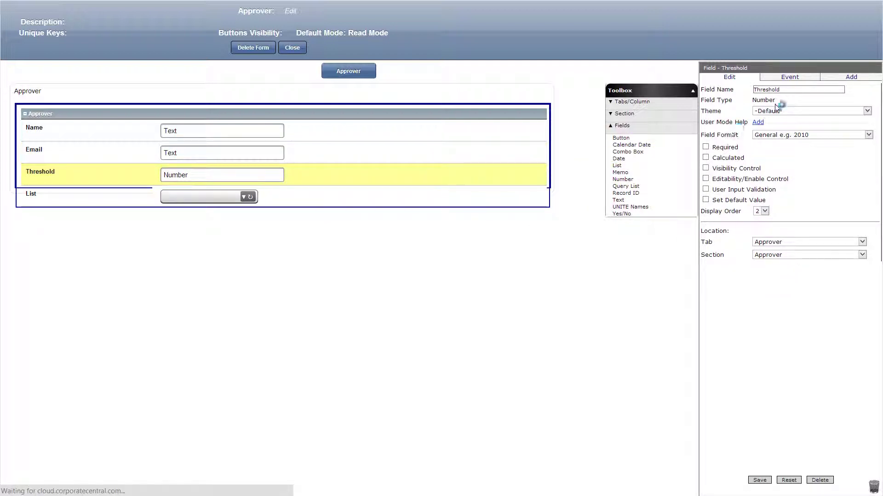
left_click(795, 89)
type("Department")
key("Tab")
key("Tab")
key("Tab")
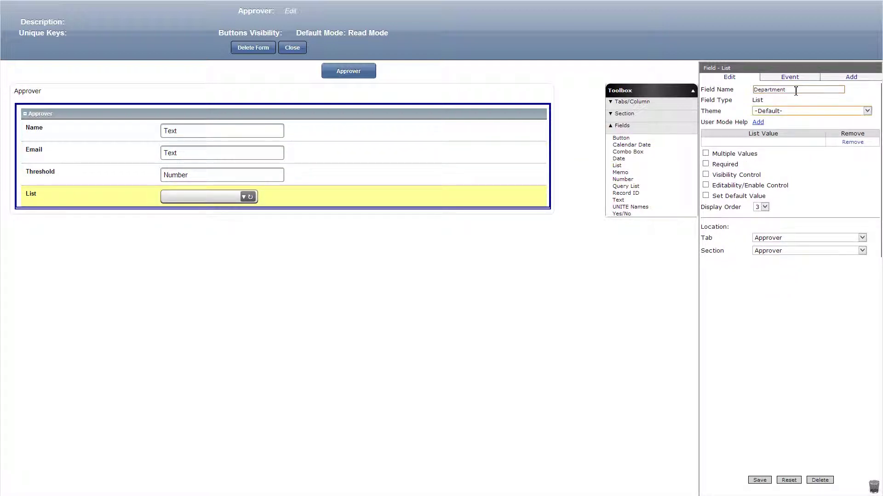
type("Accounting Acquisitions Budgeting Capital Finance Insurance Legal Processing Real Estate Research Taxes")
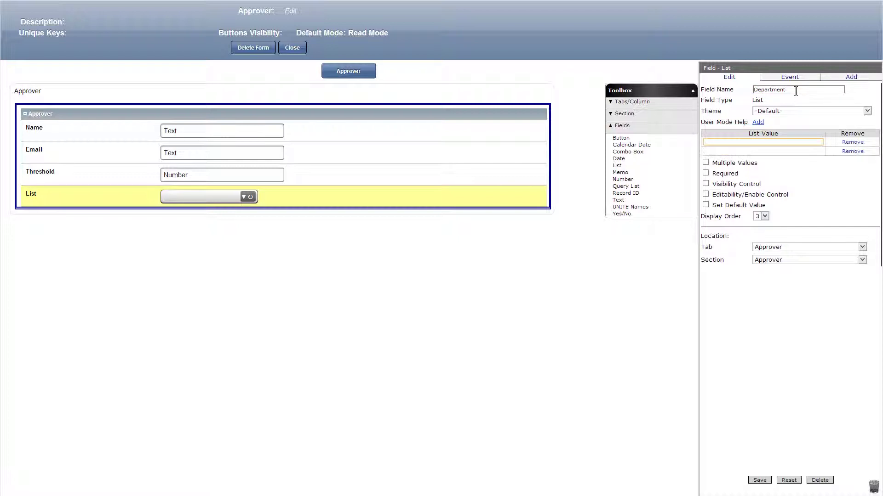
left_click(759, 481)
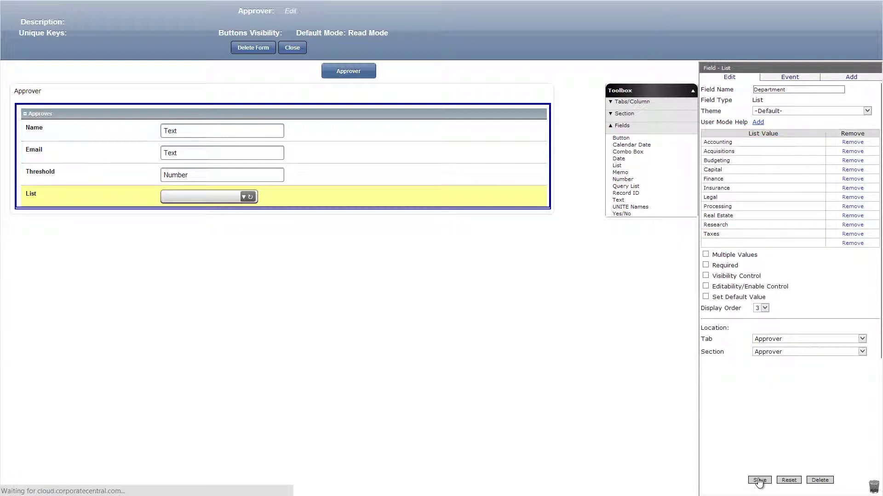
left_click(297, 49)
Step: Create the Currency form and save its Description field
left_click(414, 65)
type("Currency")
left_click(419, 14)
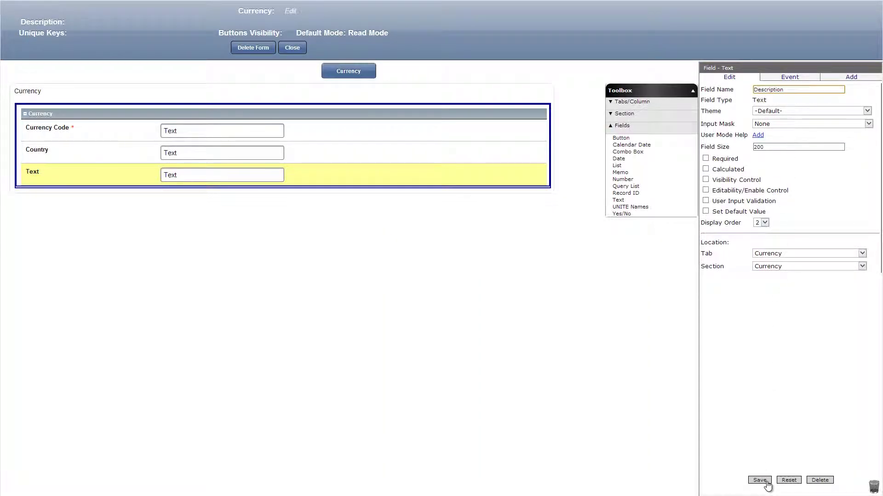
left_click(767, 481)
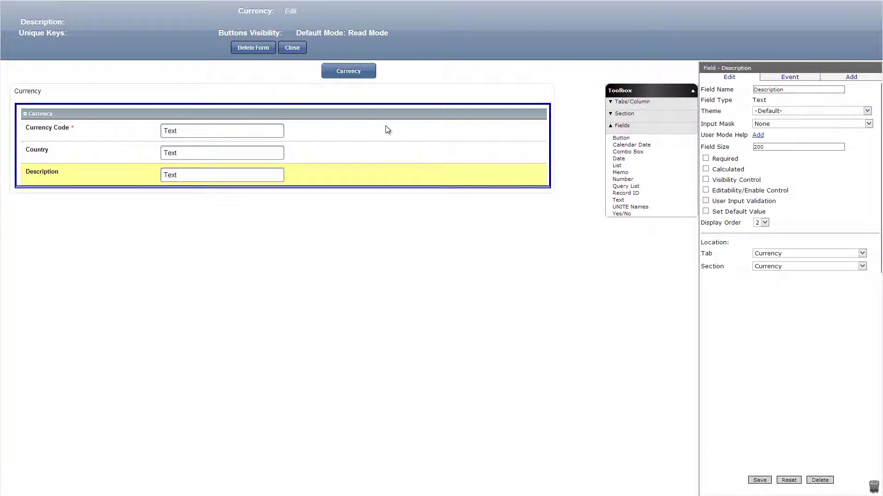
left_click(298, 51)
Step: Create the Vendor form with contact fields, including Phone Number
left_click(421, 61)
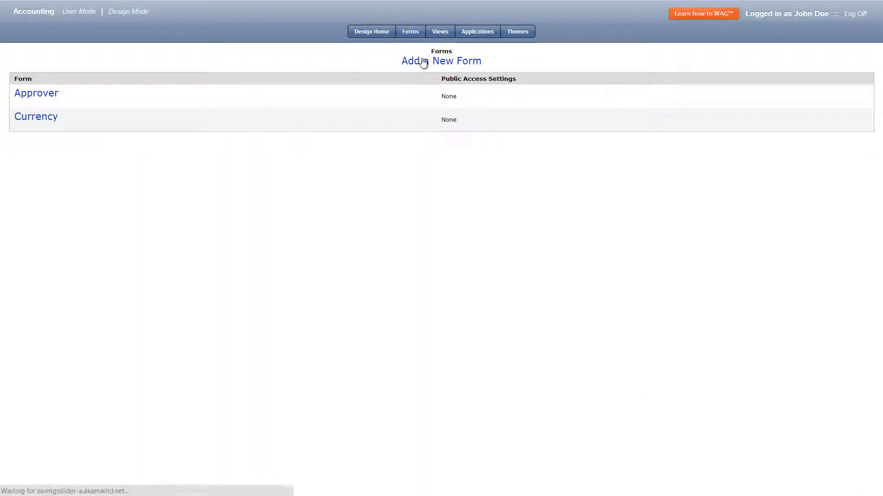
left_click(397, 28)
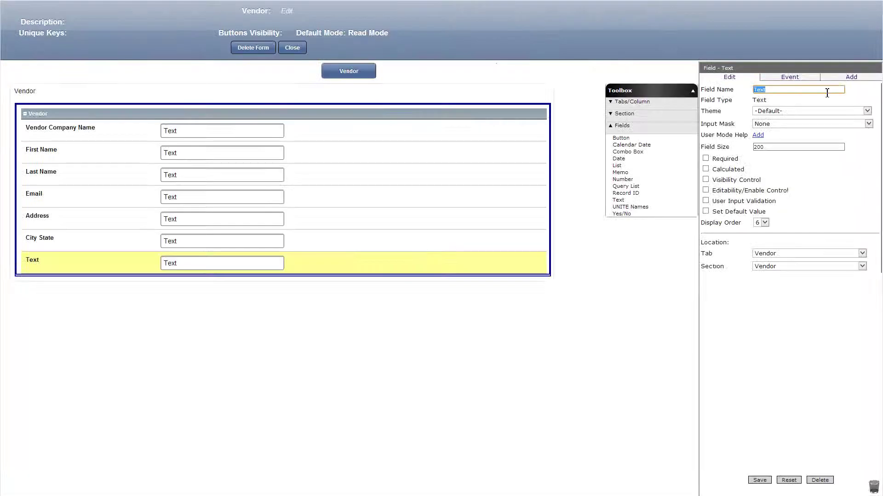
type("P")
left_click(818, 96)
left_click(763, 481)
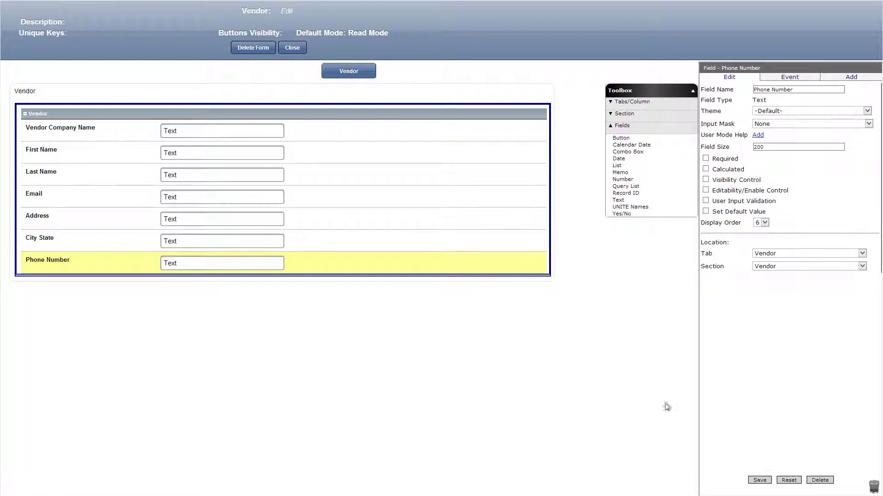
left_click(305, 52)
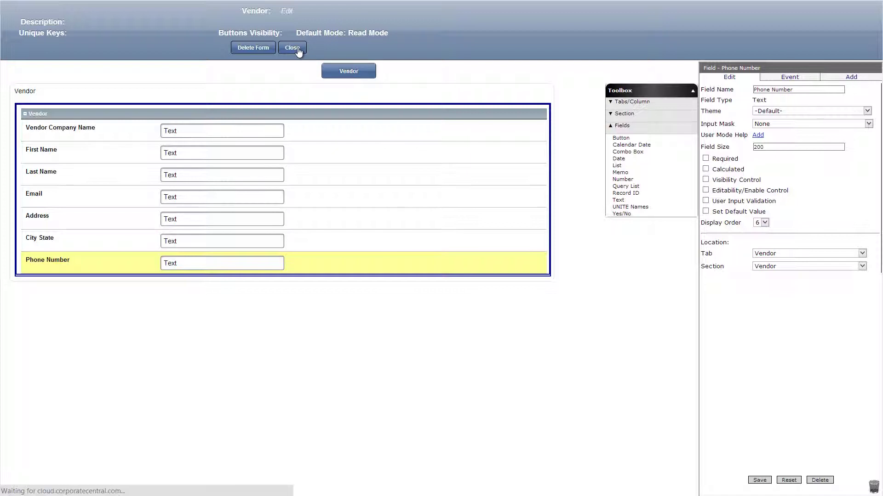
left_click(438, 32)
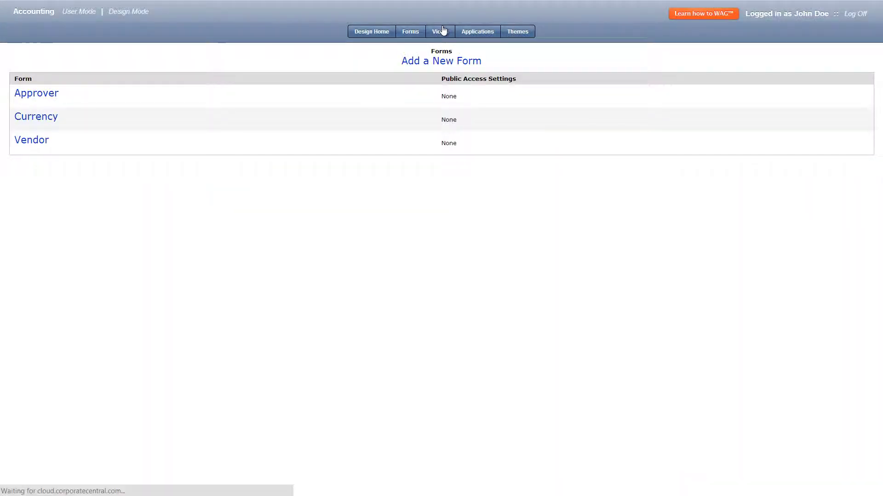
Step: Save an Approvers view with Email, Threshold and Department shown and searchable
left_click(442, 65)
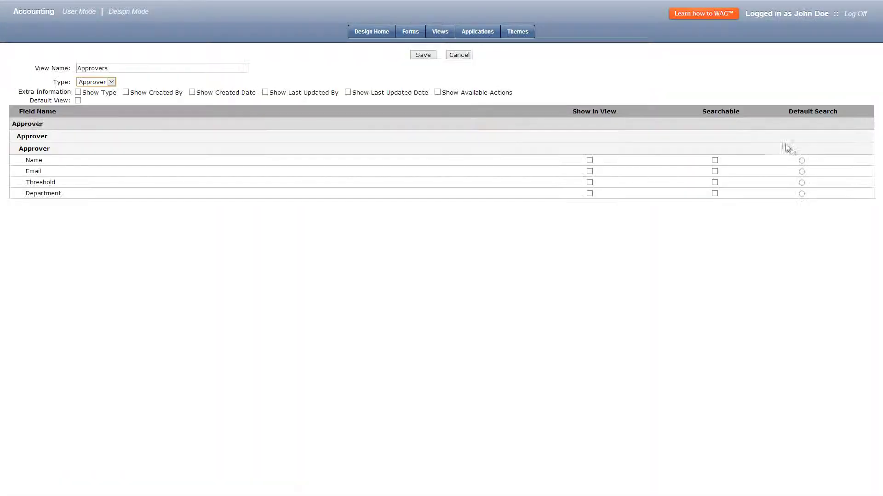
left_click(715, 171)
left_click(715, 182)
left_click(715, 193)
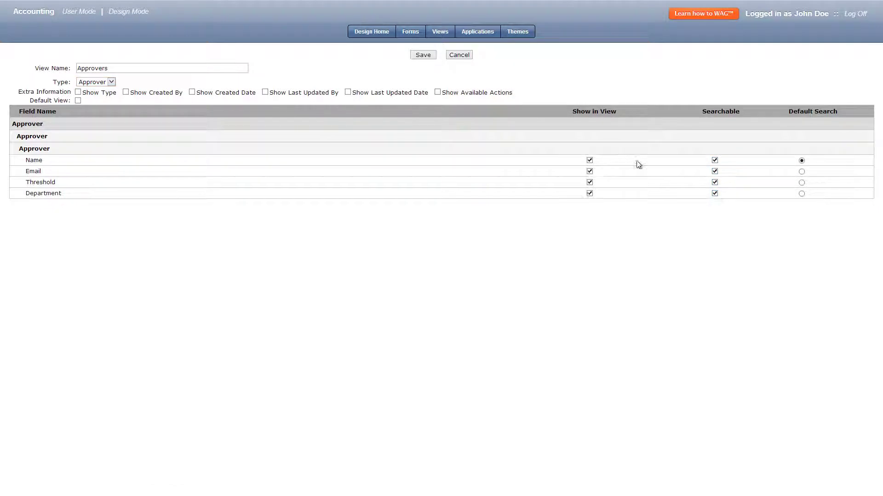
left_click(421, 55)
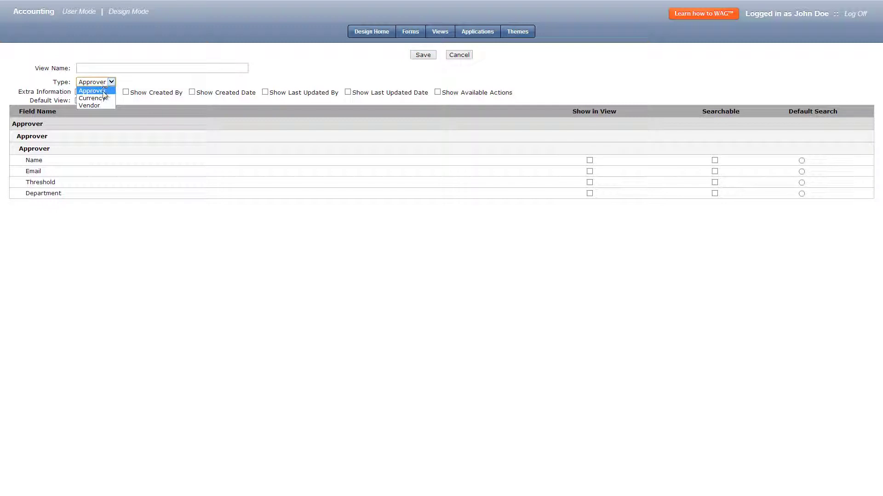
Step: Save a Currency view with Country and Description shown and searchable
left_click(97, 98)
left_click(103, 69)
type("Currency")
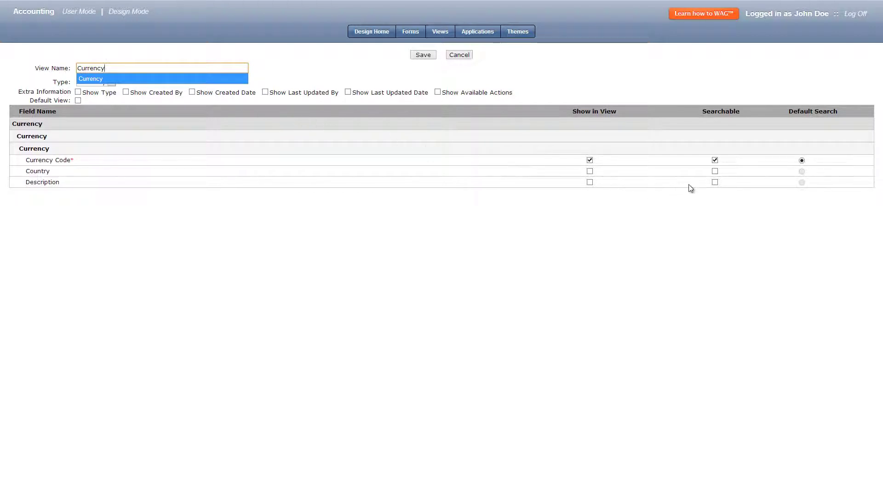
left_click(715, 171)
left_click(715, 182)
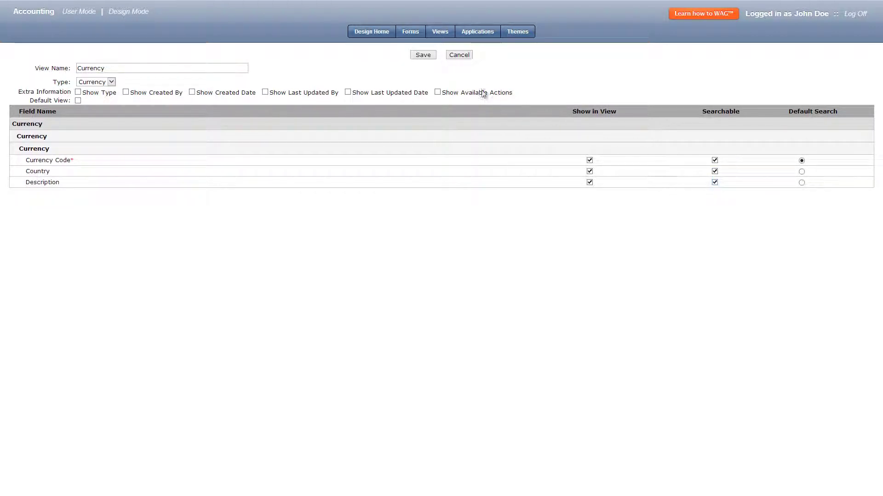
left_click(420, 57)
Step: Save a Vendors view on the Vendor form with fields such as Phone Number shown and searchable
left_click(111, 82)
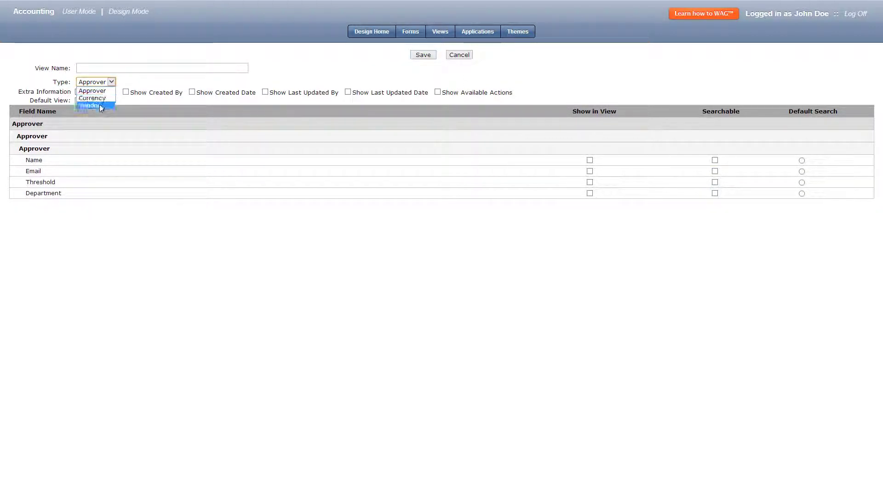
left_click(101, 104)
left_click(111, 69)
type("Vendors")
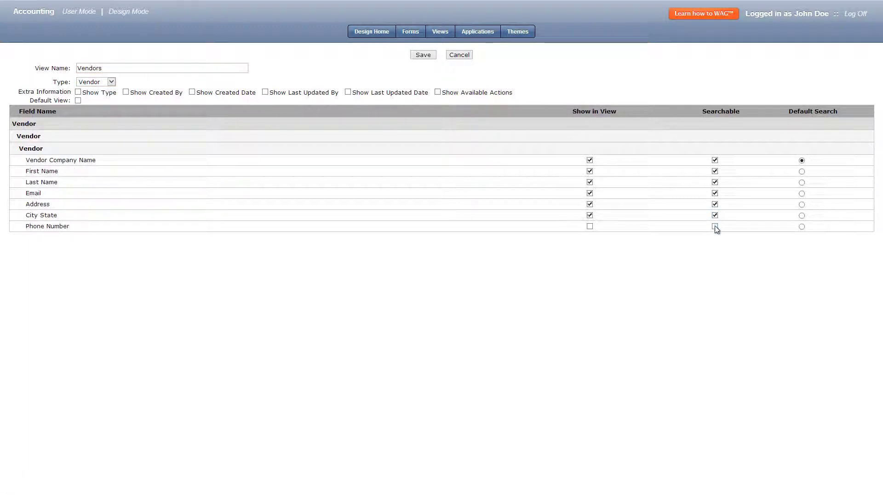
left_click(714, 227)
left_click(425, 56)
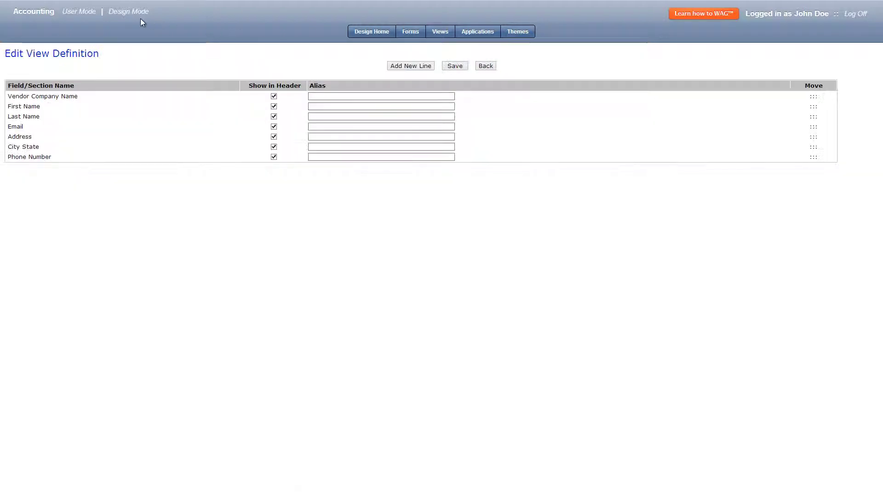
Step: Add a Delta Controls Inc. vendor record with its contact's name, e-mail and address
left_click(78, 11)
left_click(90, 37)
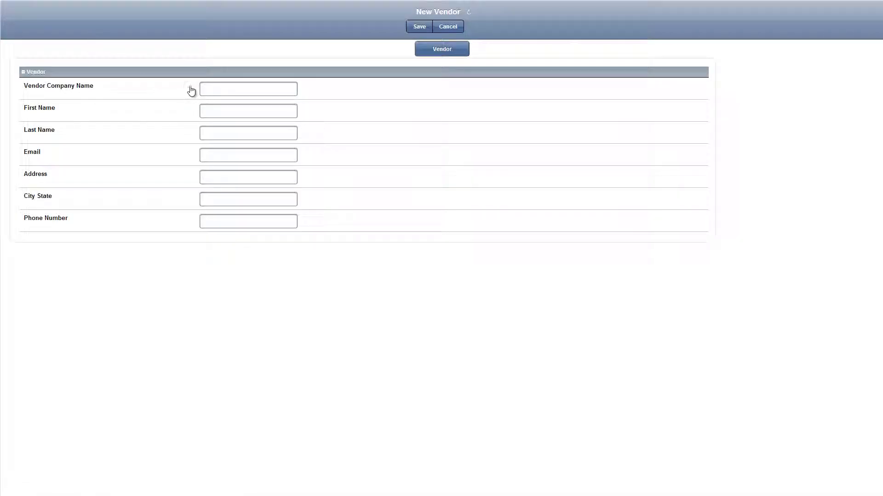
left_click(211, 90)
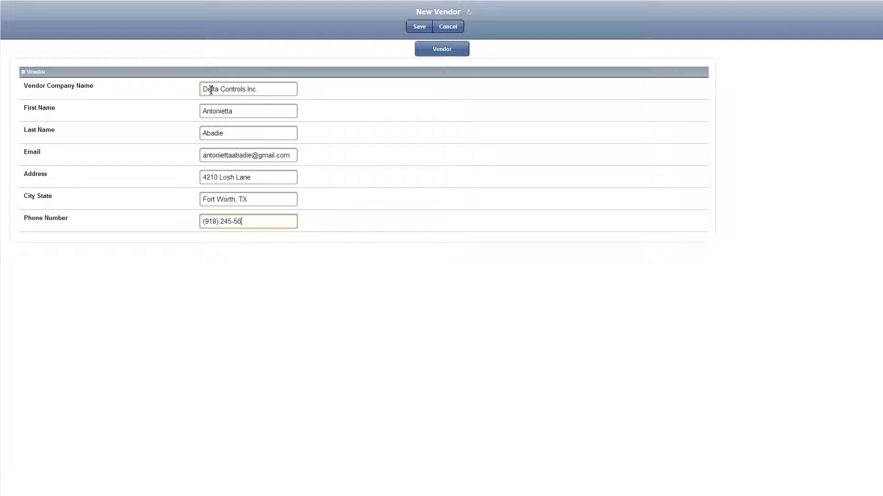
left_click(426, 30)
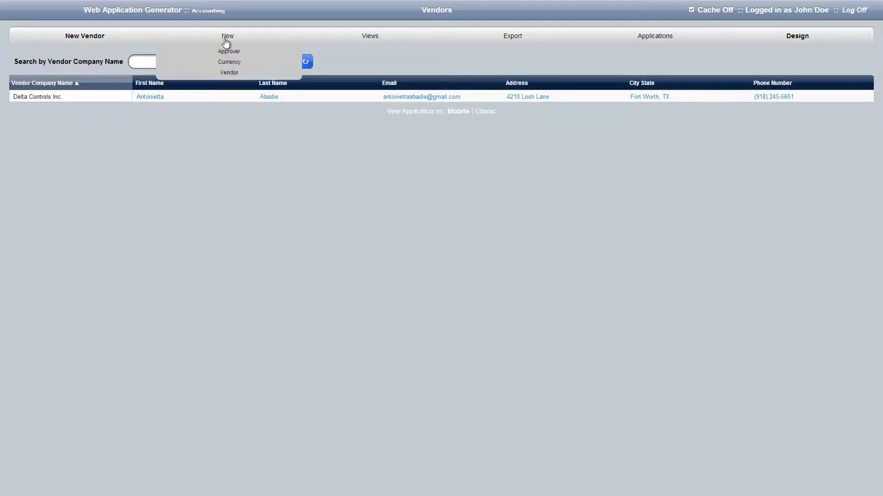
Step: Add an approver in the Accounting department with a 1000000 threshold
left_click(228, 51)
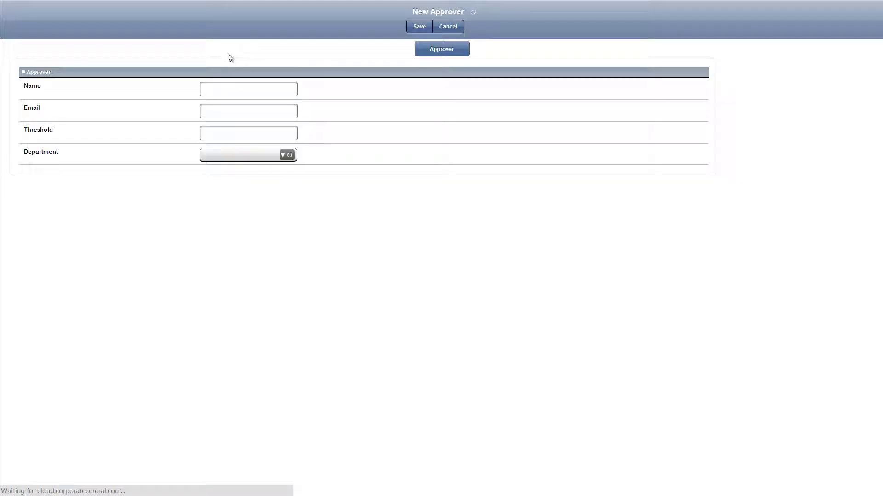
left_click(231, 91)
type("Ale")
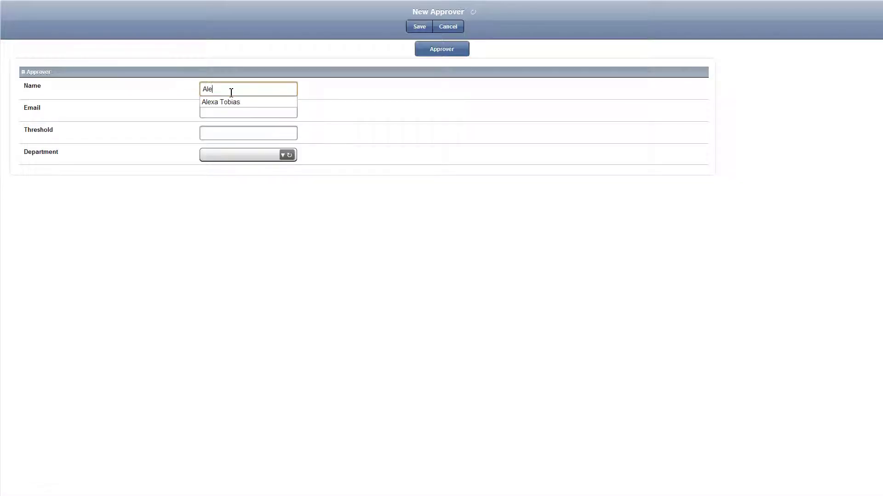
left_click(220, 98)
left_click(228, 155)
left_click(228, 167)
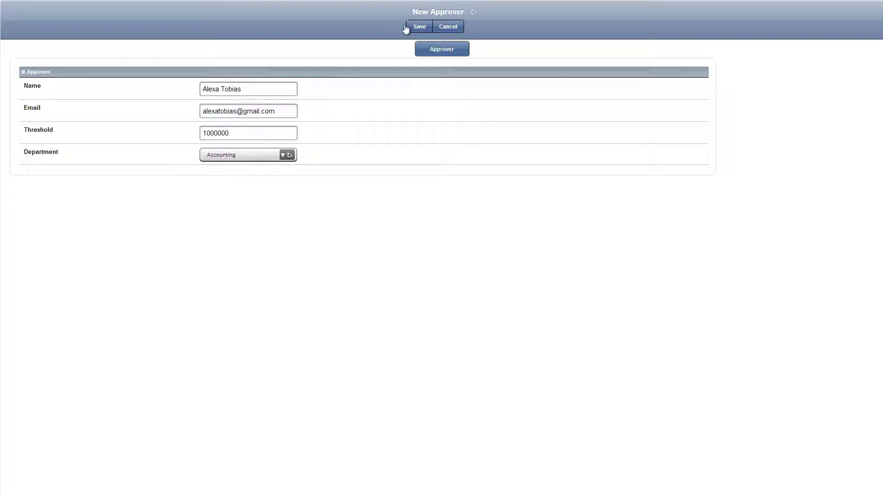
left_click(411, 26)
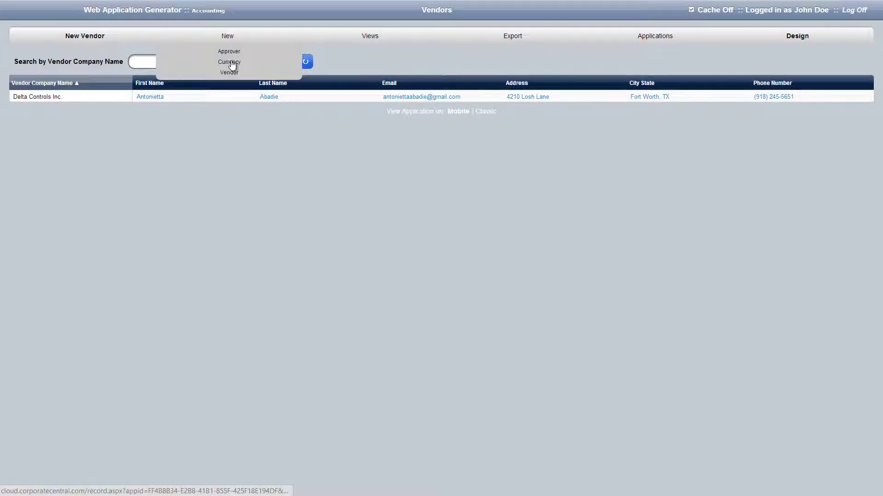
Step: Add a currency record: USD, United States, United States Dollar
left_click(230, 64)
left_click(226, 87)
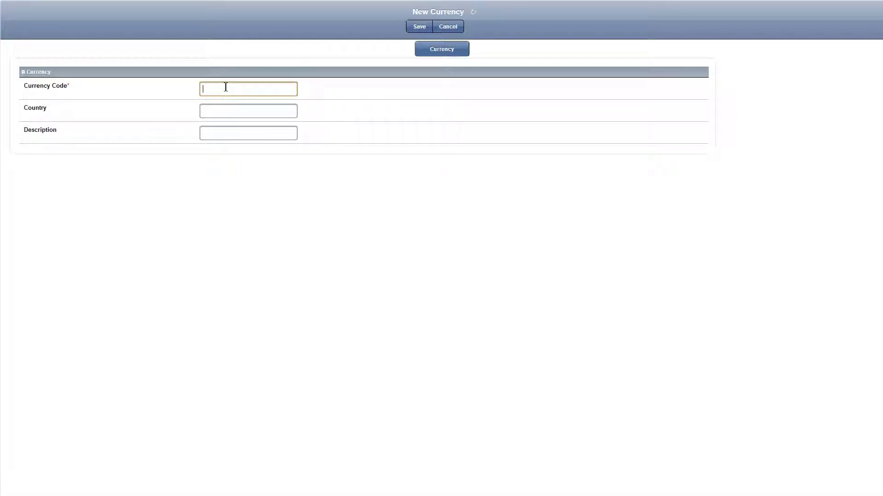
type("USD")
key("Tab")
type("United States")
key("Tab")
type("United States Dollar")
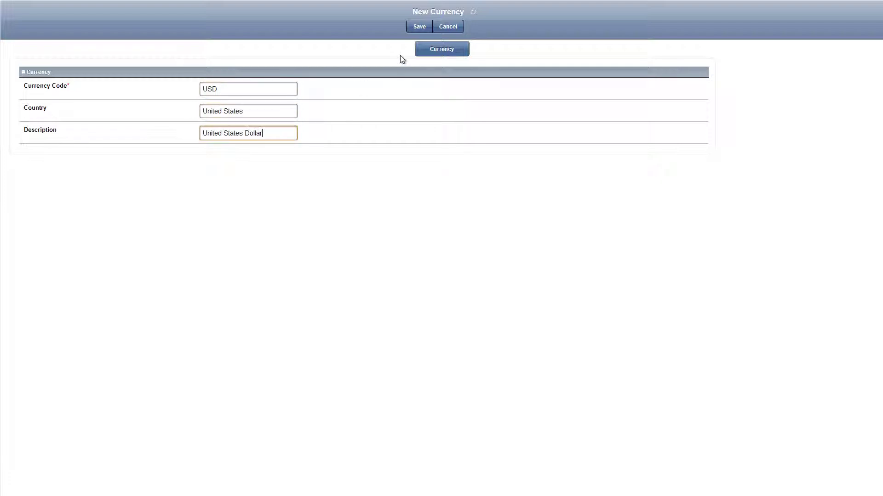
left_click(420, 27)
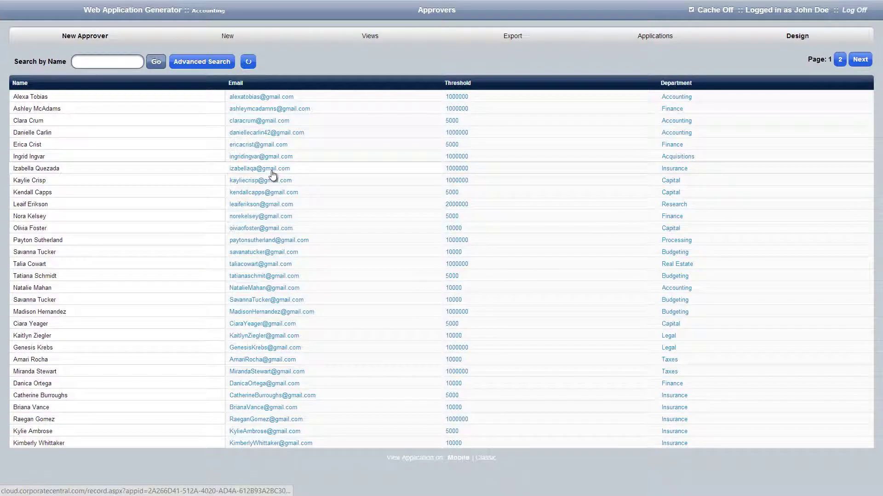
Step: Check the Vendors and Currency lists, then begin a new application
left_click(369, 37)
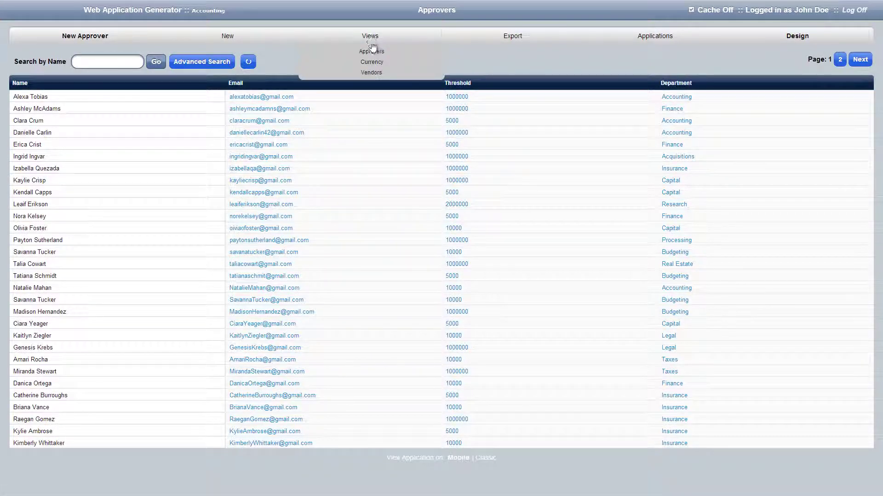
left_click(378, 74)
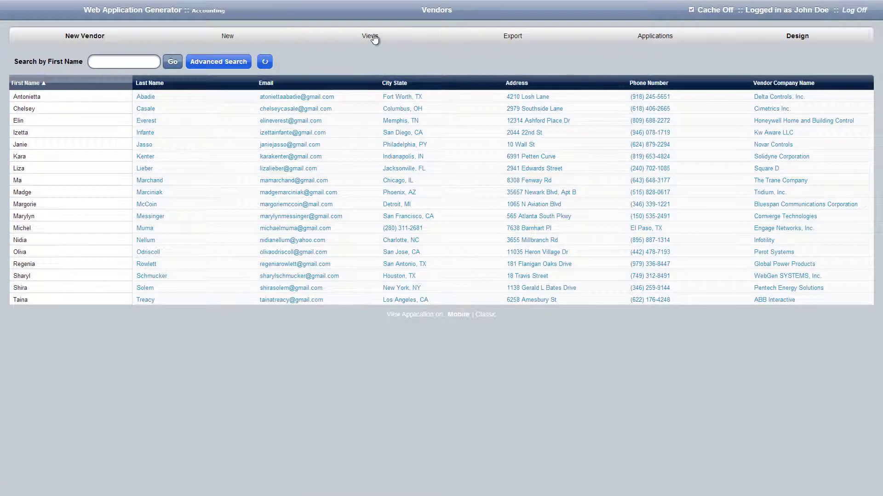
left_click(375, 38)
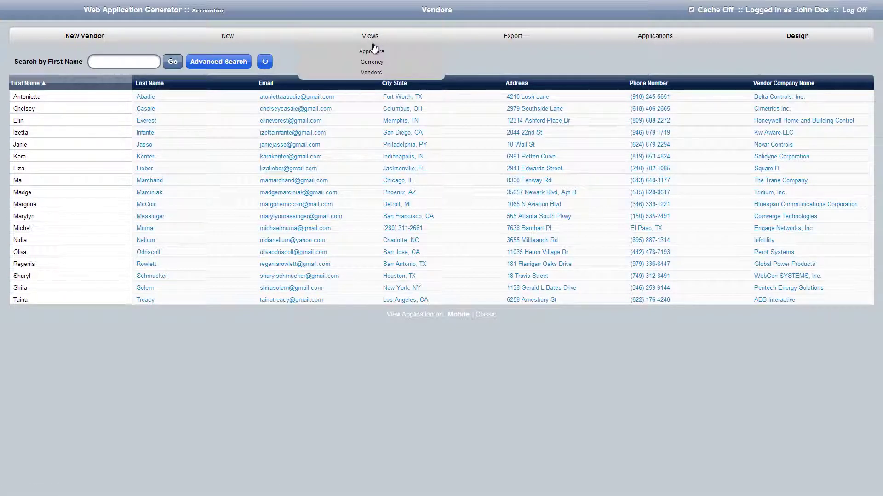
left_click(372, 65)
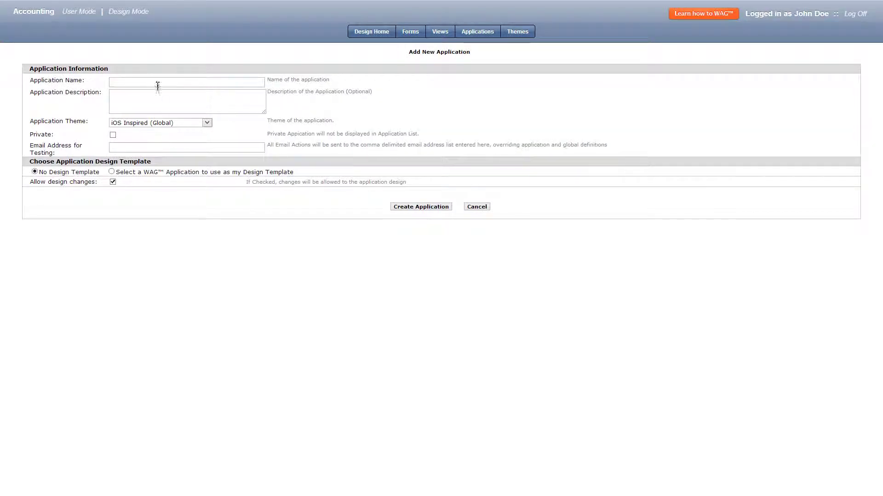
left_click(157, 83)
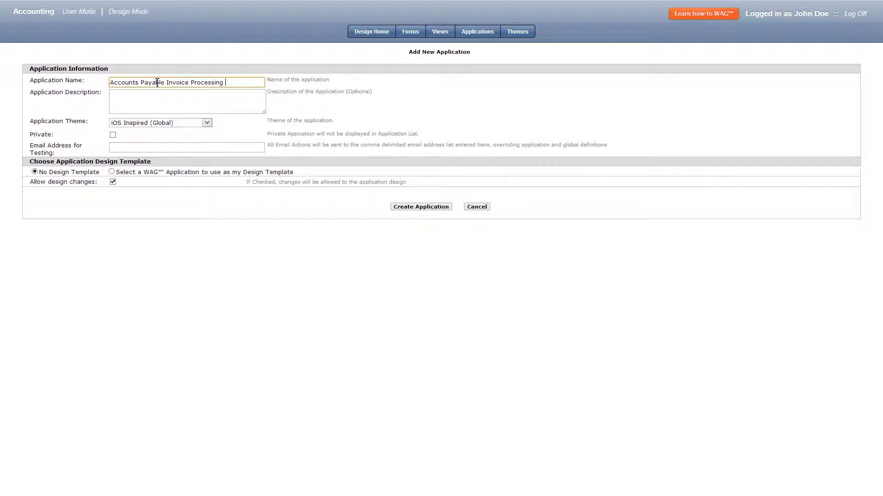
Step: Create 'Accounts Payable Invoice Processing Workflow Application' with the Windows Metro (Global) theme
type("Accounts Payable Invoice Processing Workflow Application")
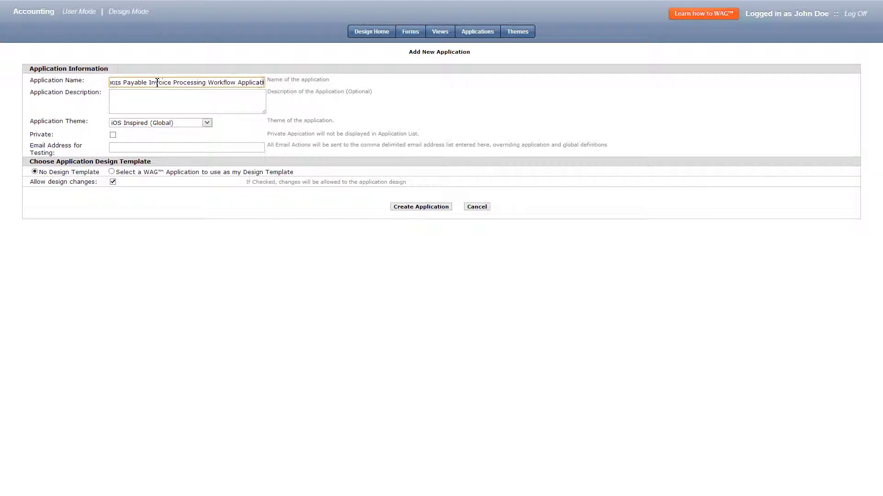
left_click(181, 123)
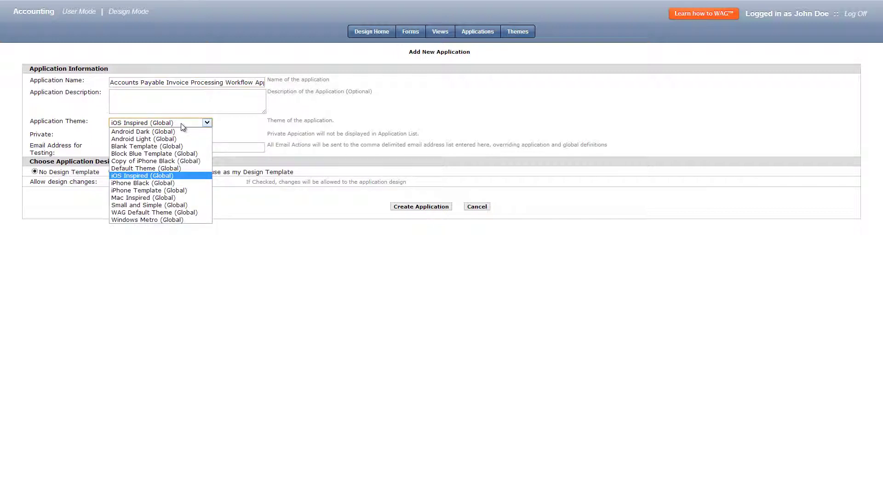
left_click(167, 220)
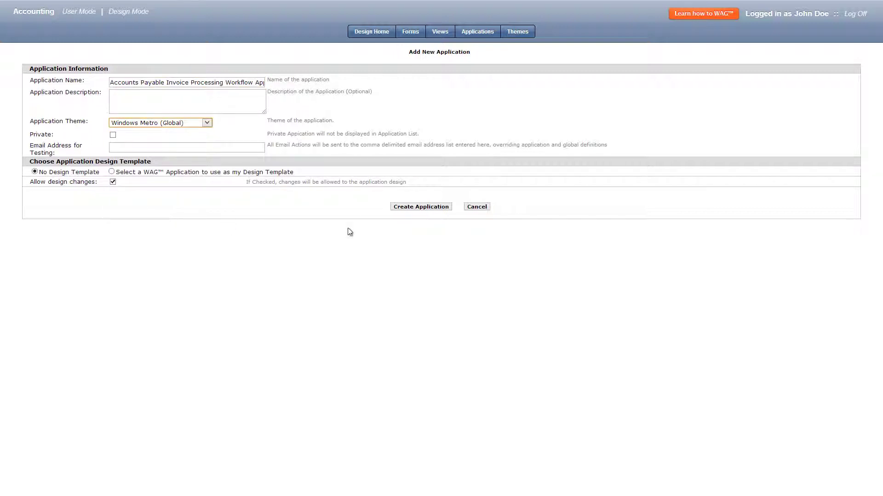
left_click(434, 208)
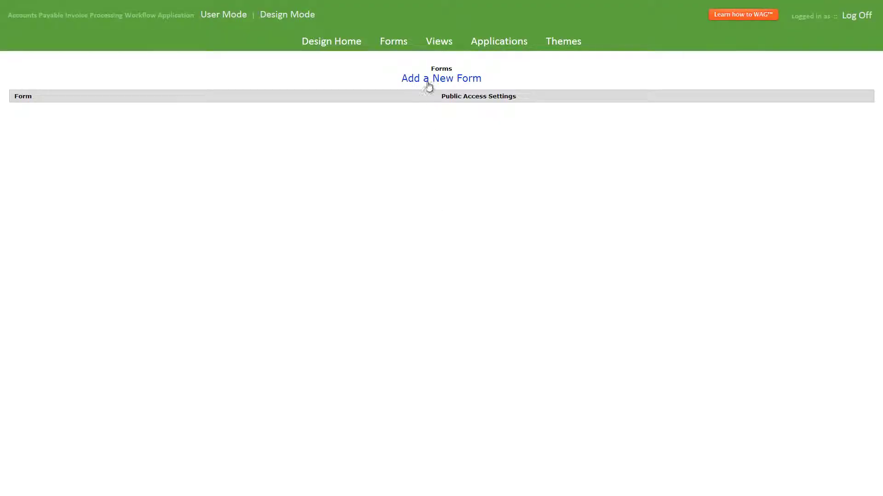
Step: Create the Invoice form with a required Invoice Number and a Payment Due Date field
left_click(425, 81)
left_click(354, 48)
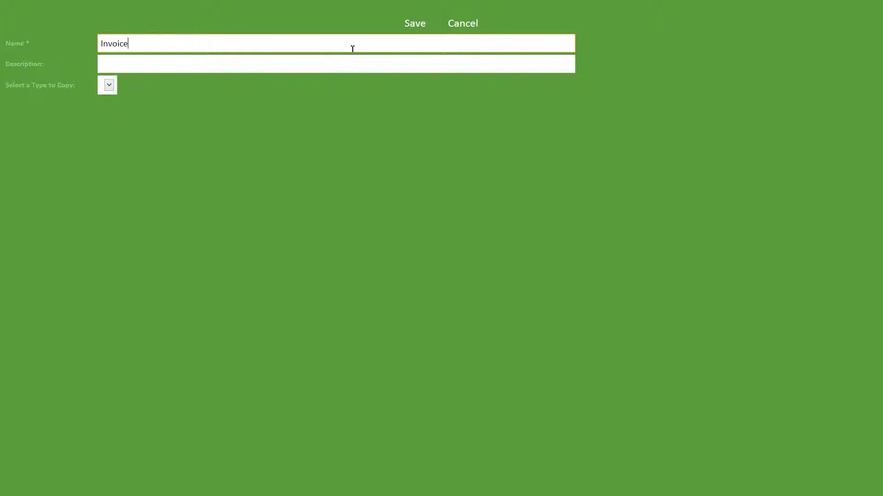
left_click(414, 24)
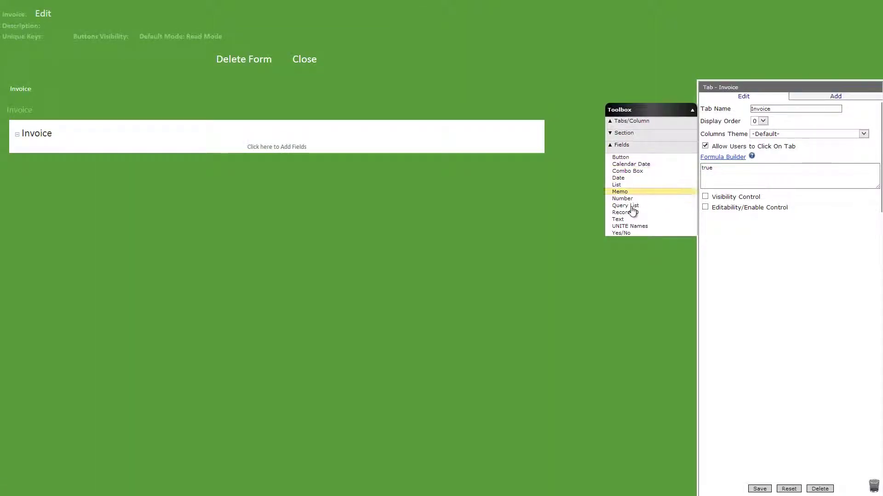
left_click_drag(637, 221, 438, 152)
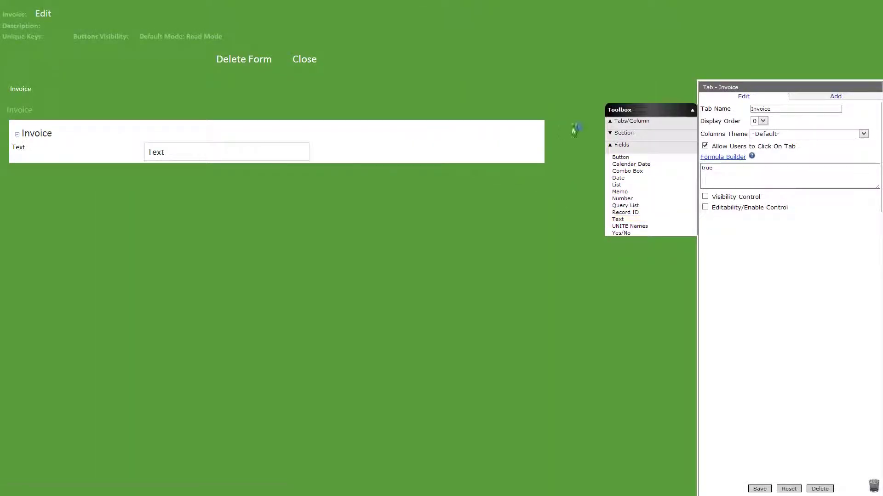
left_click(705, 178)
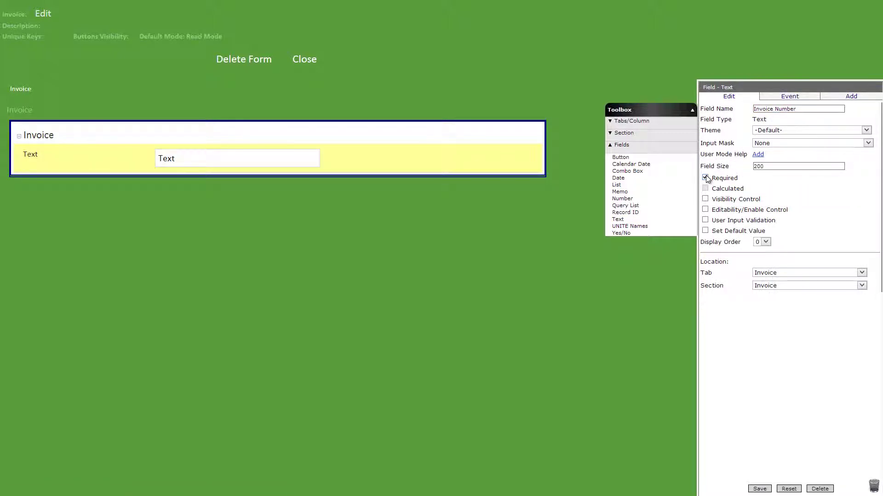
left_click(760, 489)
left_click_drag(618, 178, 467, 173)
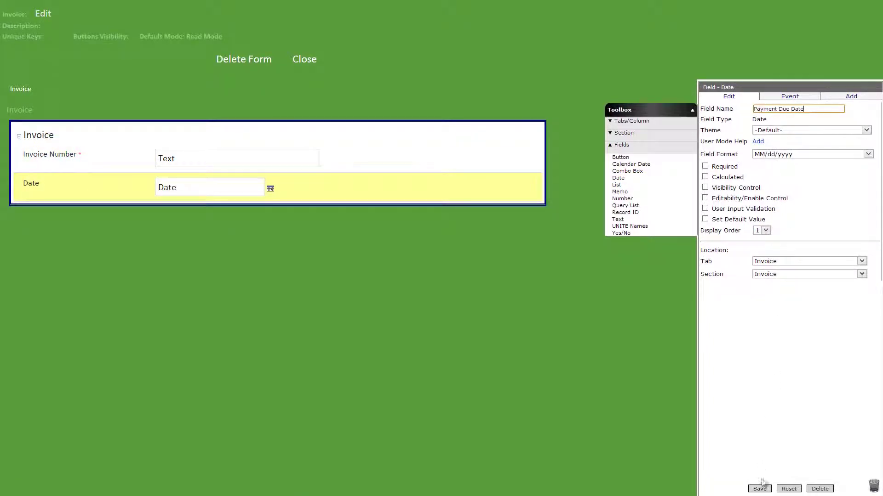
left_click(759, 489)
Step: Add a Currency combo box drawing Accounting Currency records, searched by Currency Code
left_click_drag(627, 171, 469, 222)
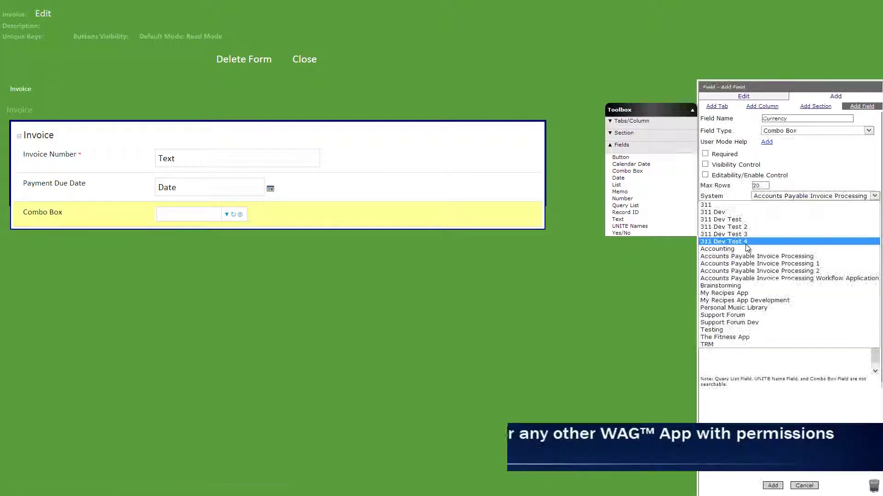
left_click(747, 247)
left_click(777, 207)
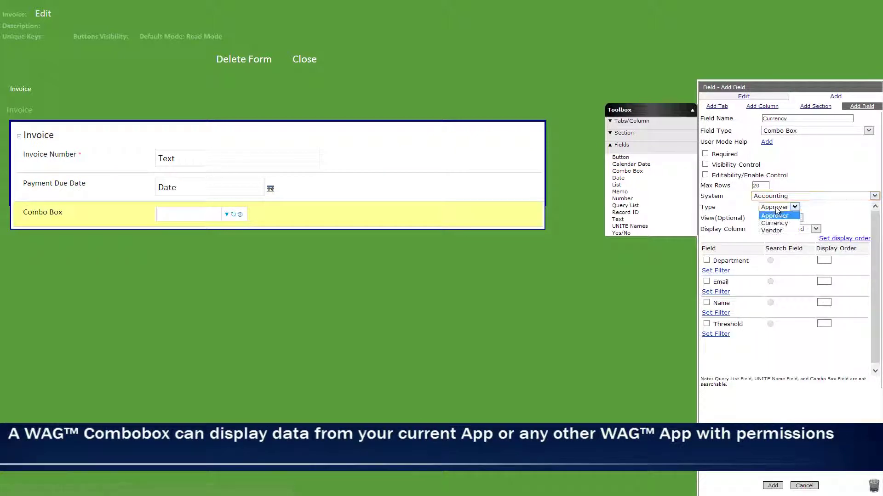
left_click(774, 224)
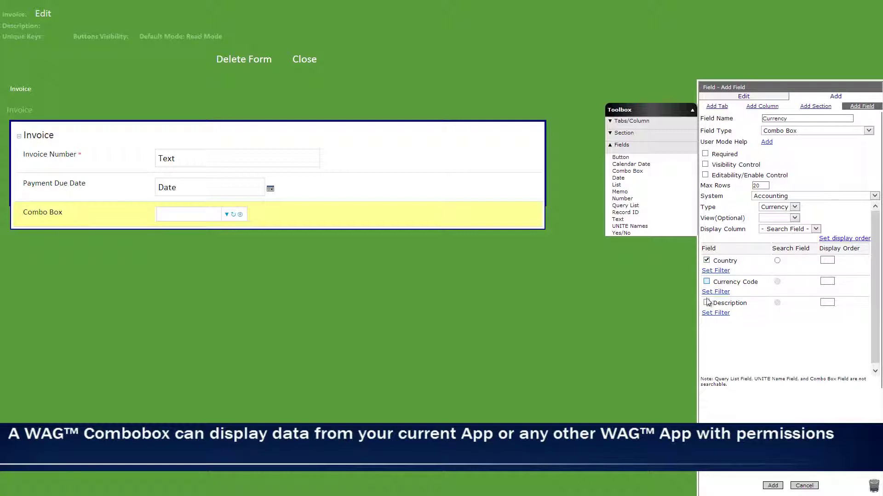
left_click(776, 282)
left_click(773, 486)
left_click(27, 89)
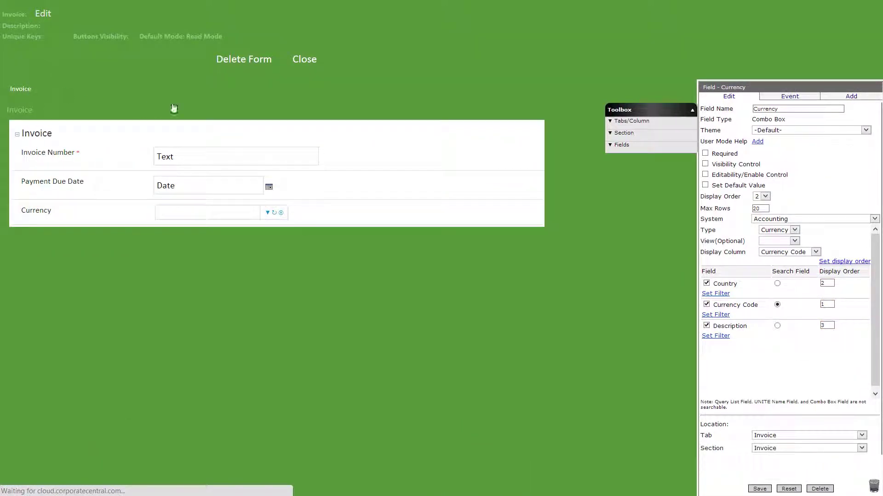
left_click(778, 111)
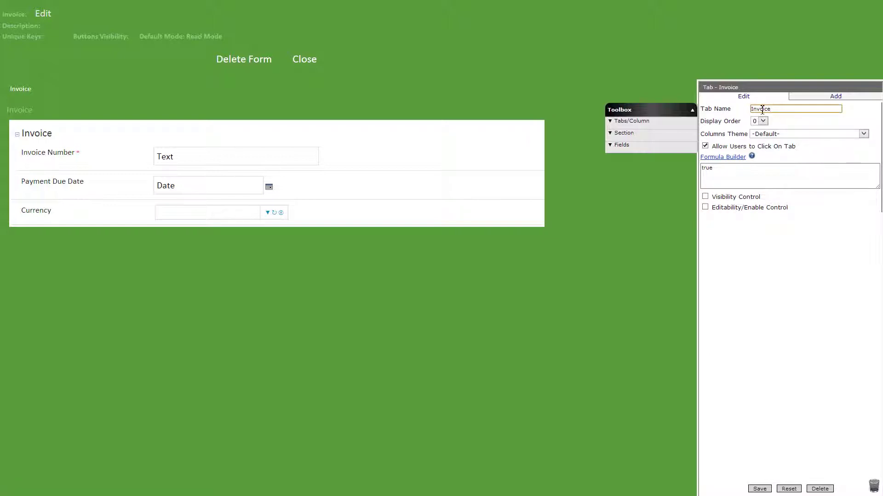
Step: Rename the tab to Invoice Submission Info and the column to Invoice Details
type("Submission Info")
left_click(758, 489)
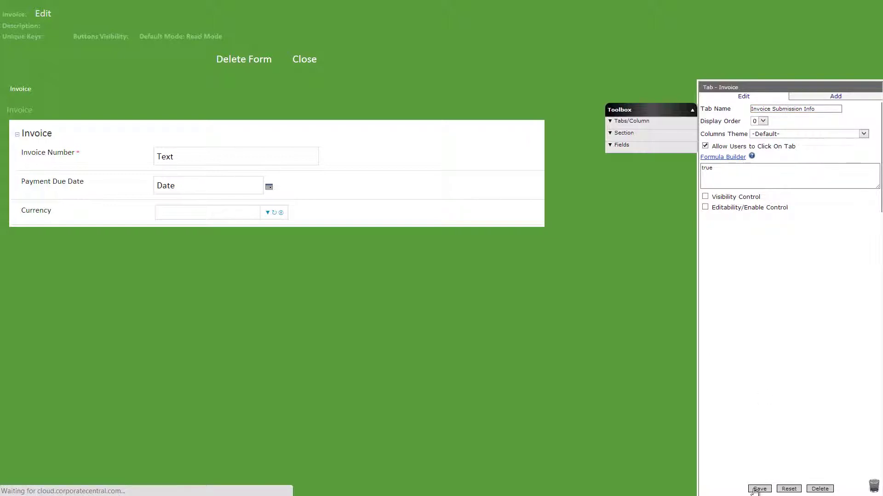
left_click(86, 115)
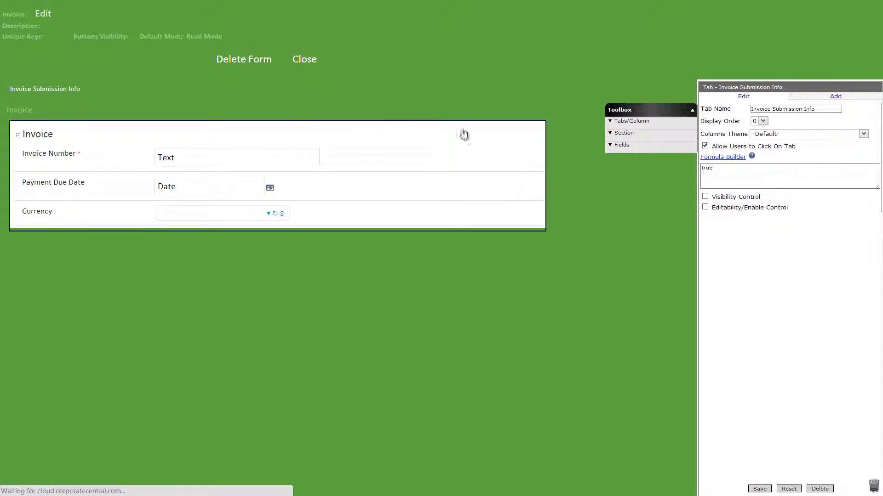
left_click(782, 107)
type("Details")
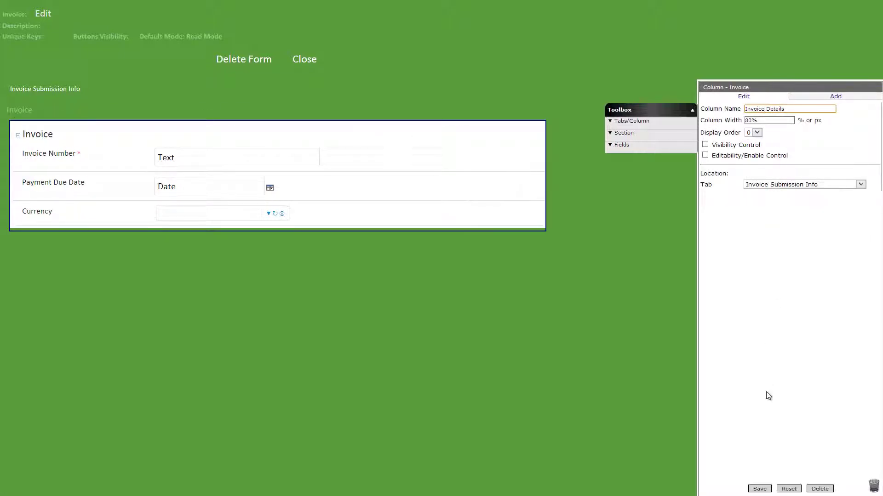
left_click(759, 489)
Step: Add a Vendor Info section and drop a combo box field into it
left_click(624, 133)
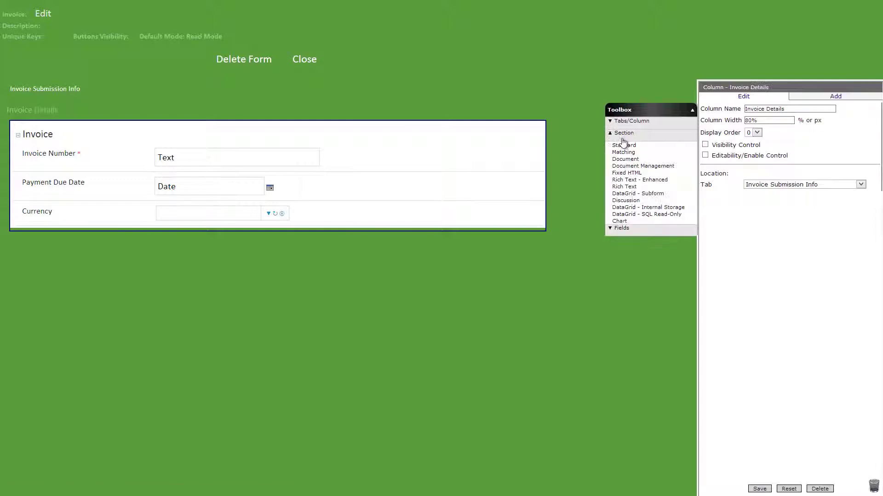
left_click_drag(623, 145, 405, 251)
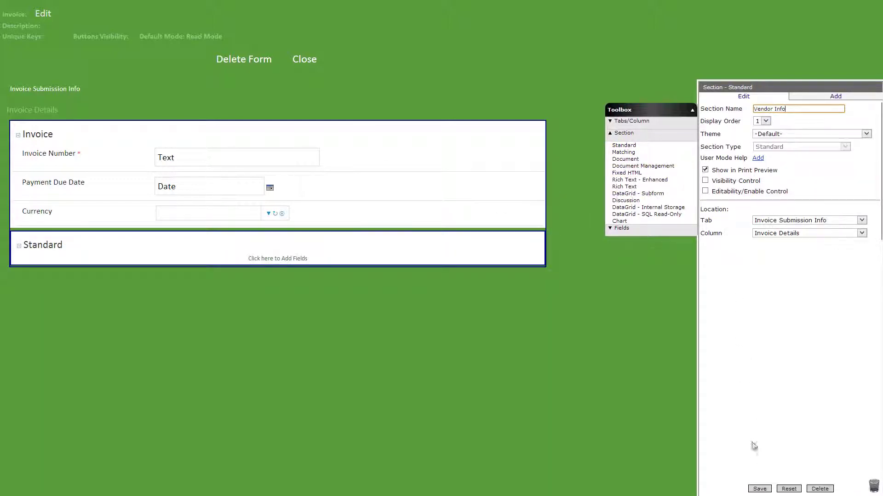
left_click(759, 489)
left_click(622, 228)
left_click_drag(643, 171, 506, 260)
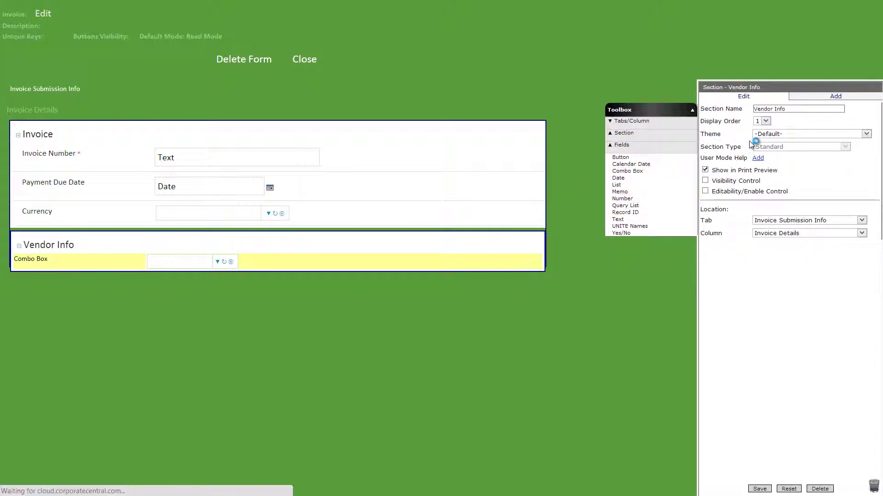
Step: Configure the Vendor combo box: Accounting system, Vendor type, Vendor Company Name display, ordered columns
type("Vendor")
left_click(813, 196)
left_click(782, 240)
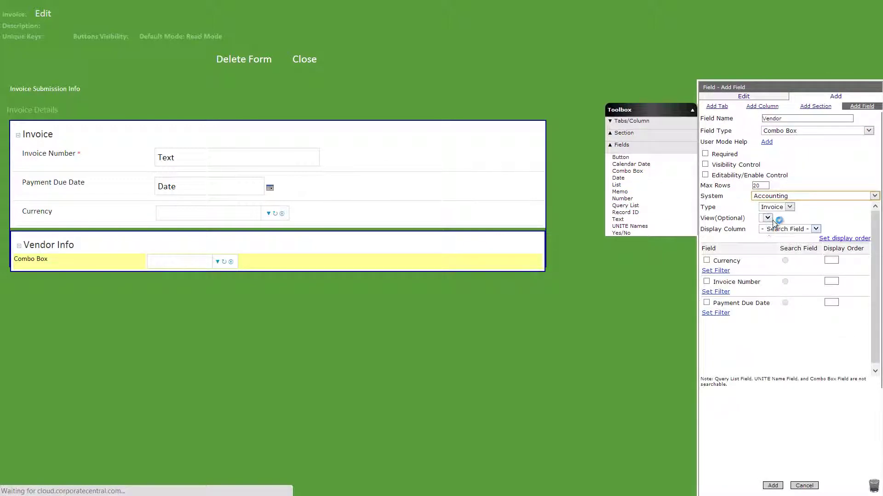
left_click(782, 210)
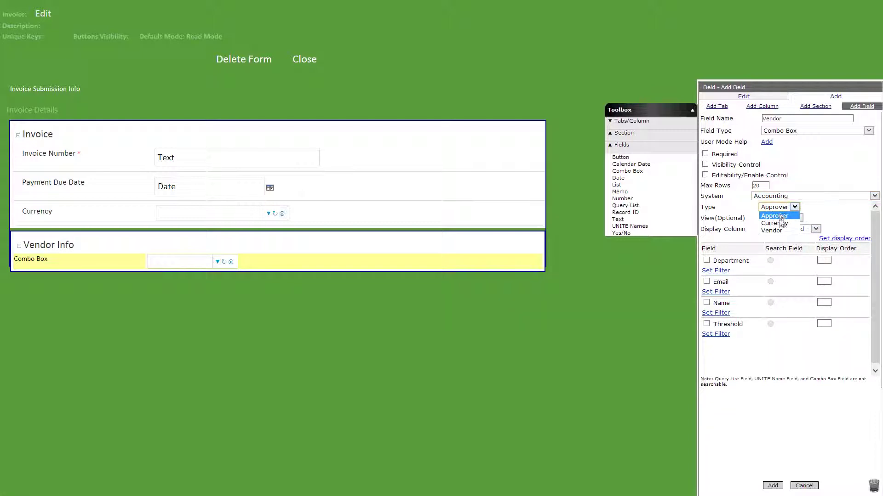
left_click(778, 224)
left_click(781, 232)
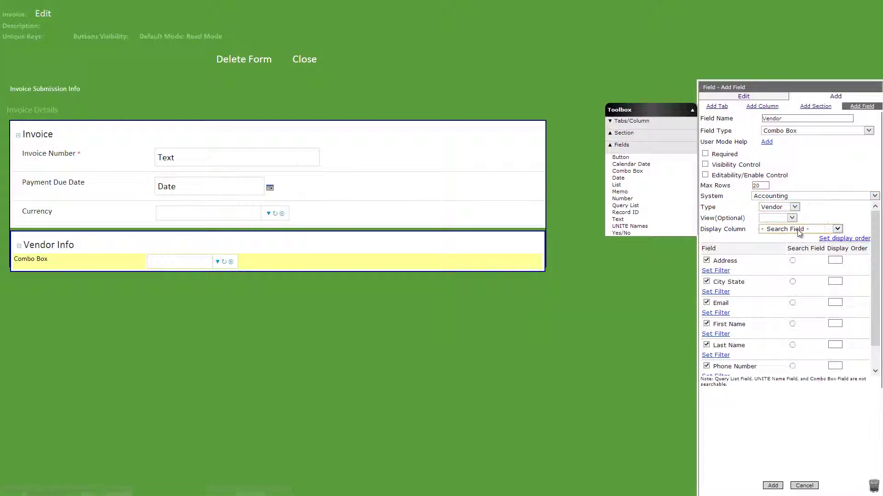
left_click(794, 291)
left_click(835, 260)
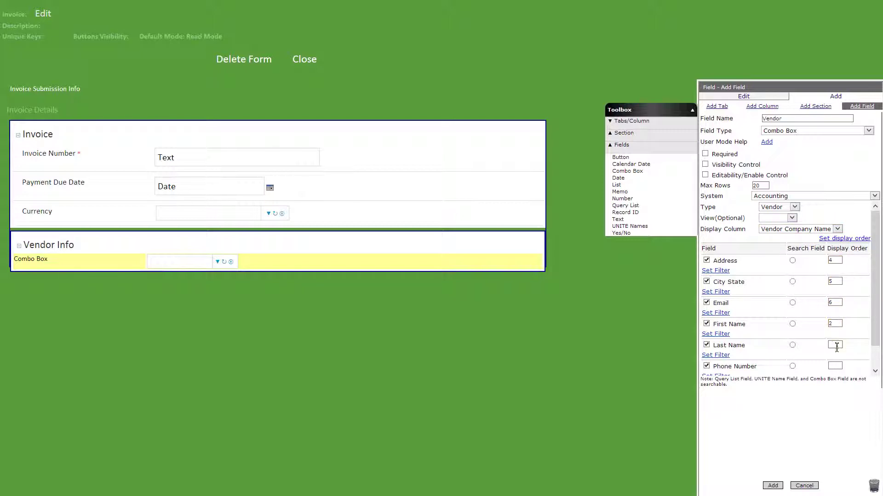
scroll(835, 364, "down", 1)
left_click(835, 361)
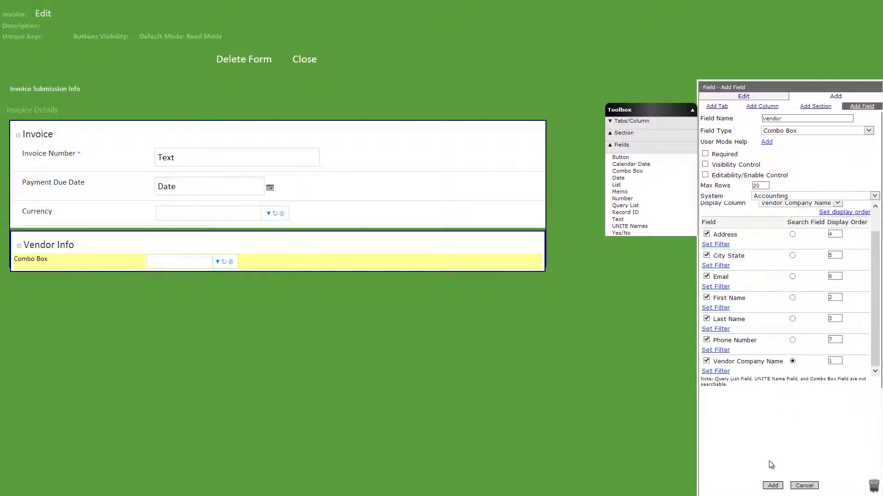
left_click(773, 486)
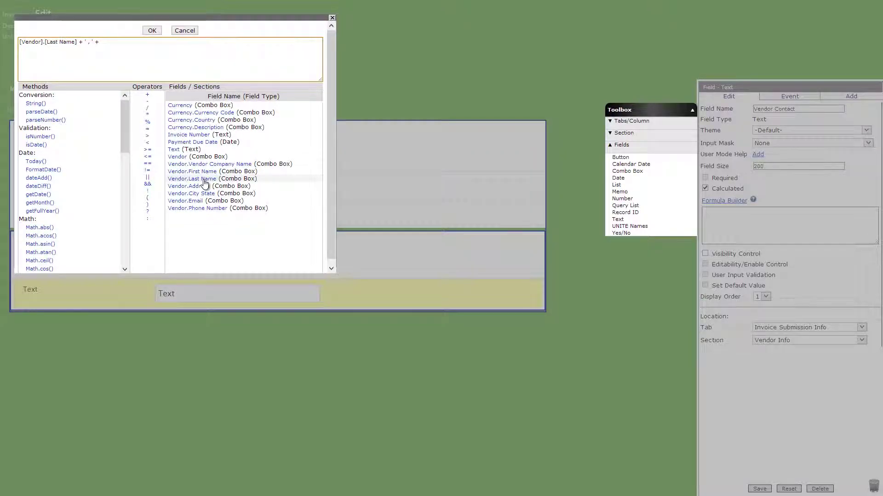
Step: Add calculated Vendor Contact and Vendor Address fields using the vendor's First Name and Address
left_click(199, 172)
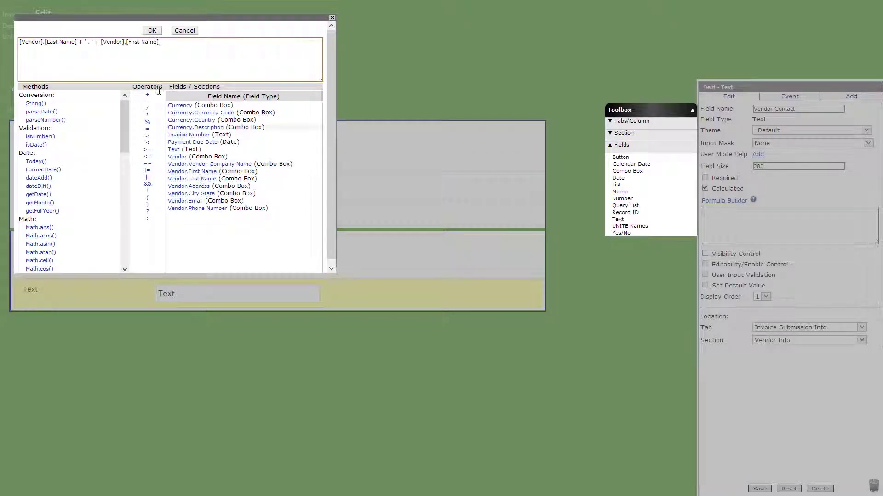
left_click(152, 31)
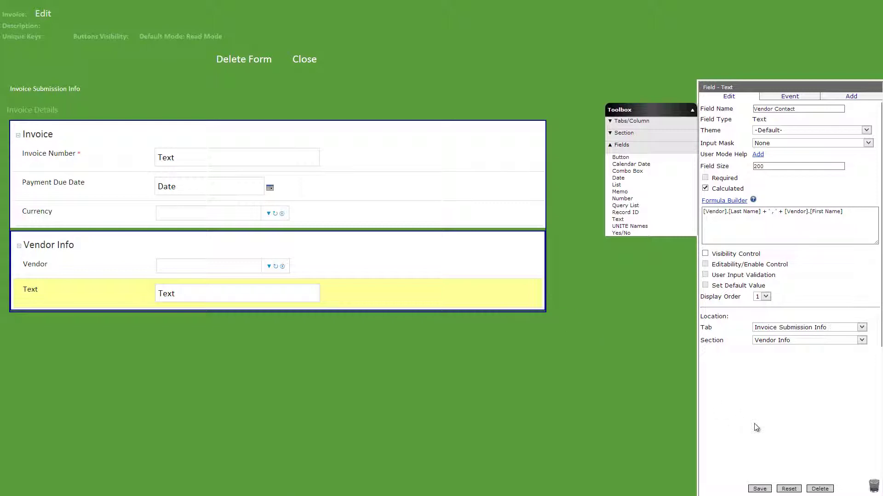
left_click(760, 489)
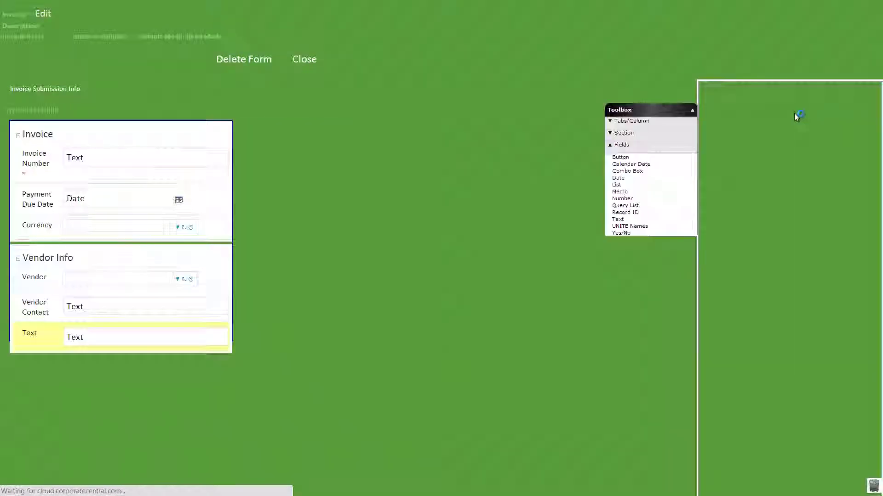
type("Vendor Addres")
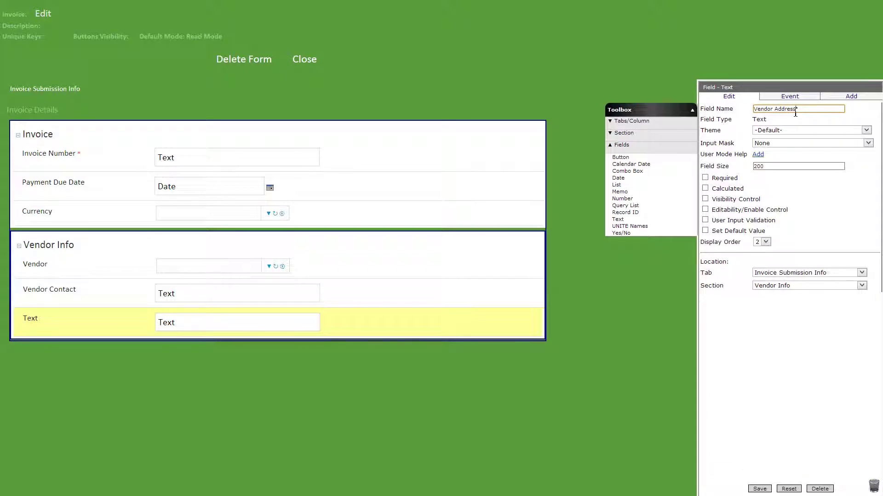
type("s")
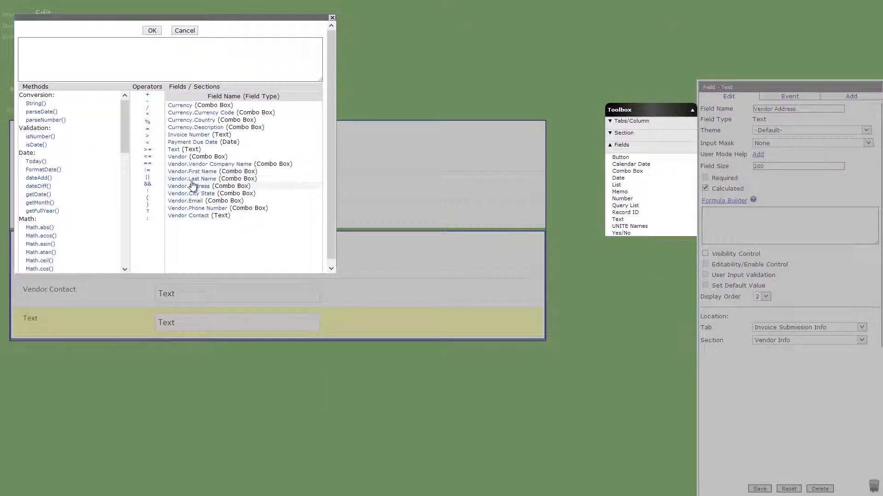
left_click(193, 186)
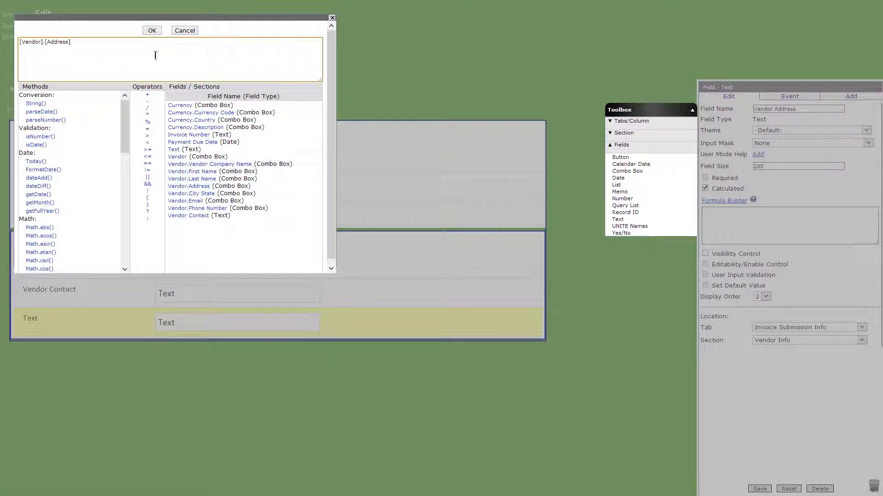
left_click(152, 30)
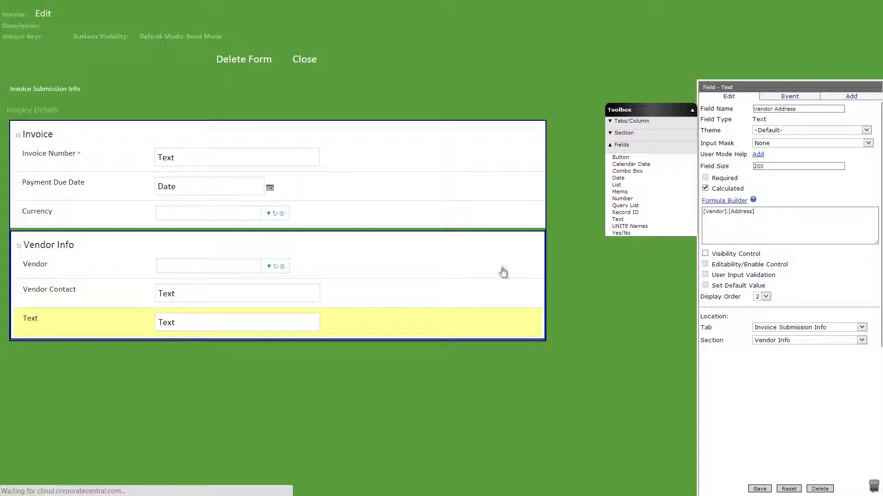
left_click(768, 490)
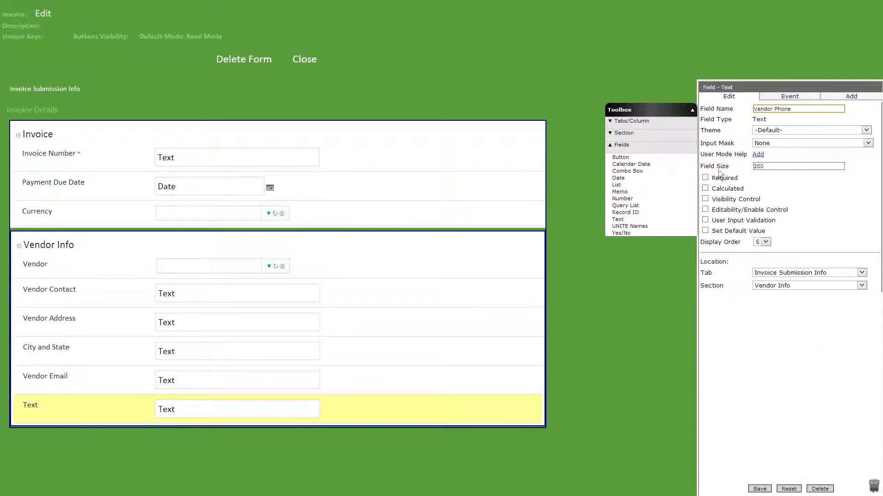
Step: Add a calculated Vendor Phone field from the vendor's Phone Number and close the form
left_click(704, 188)
left_click(717, 201)
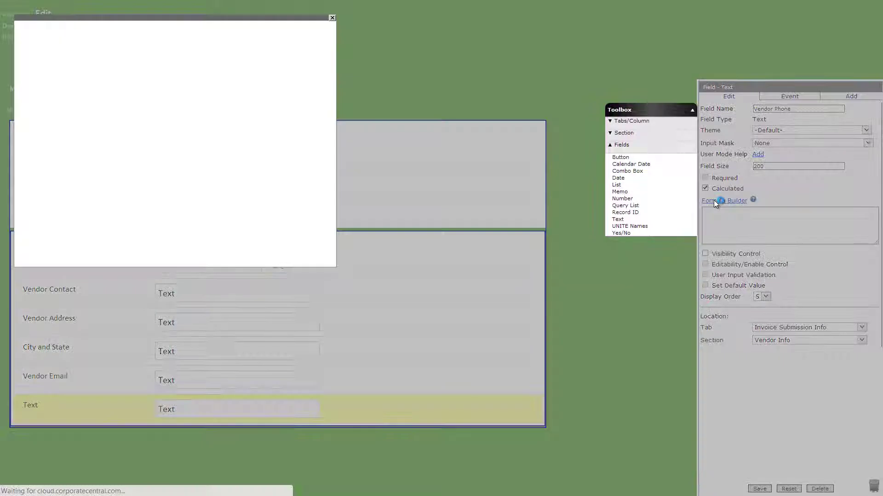
left_click(220, 216)
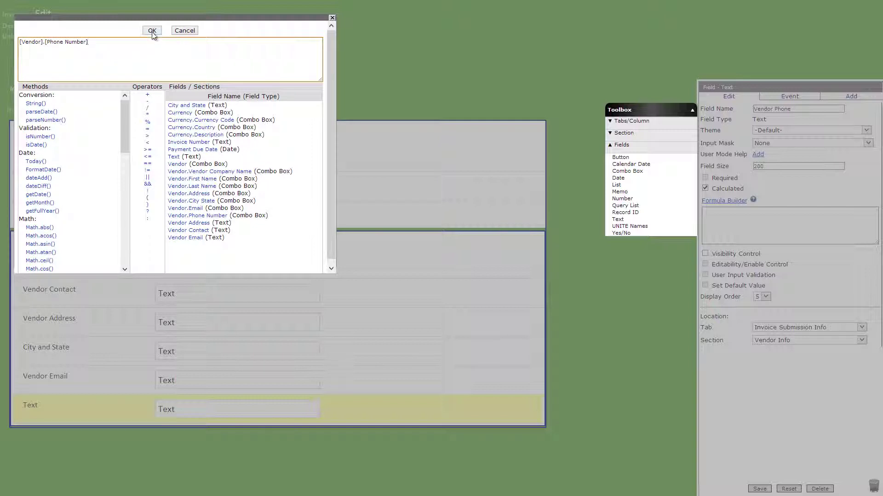
left_click(152, 31)
left_click(759, 489)
left_click(296, 63)
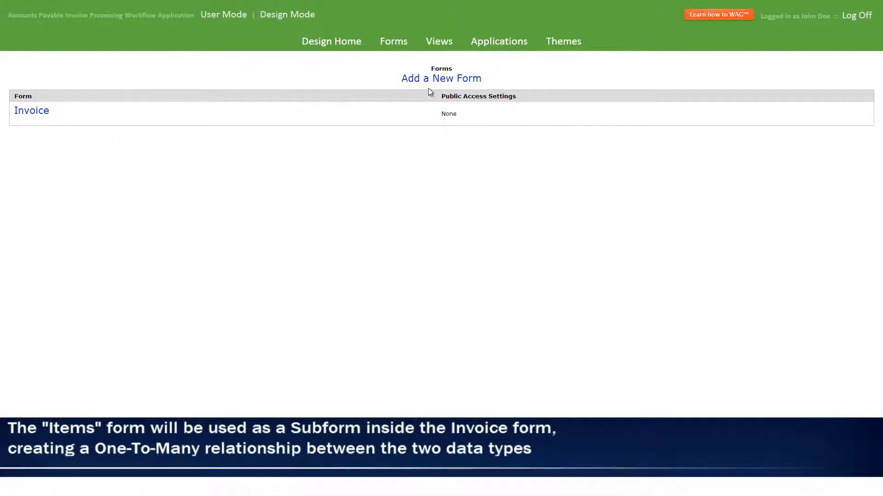
Step: Create the Items form with Item Description and a two-decimal Item Cost number field
left_click(433, 79)
type("Items")
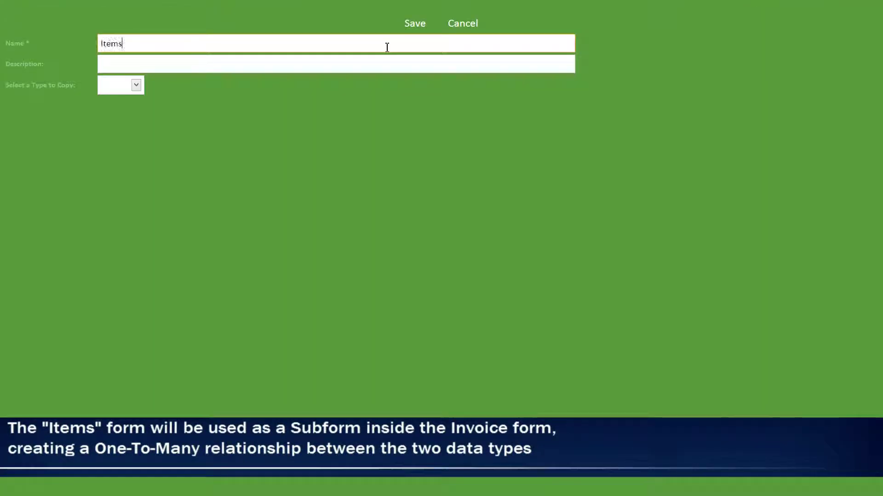
left_click(406, 29)
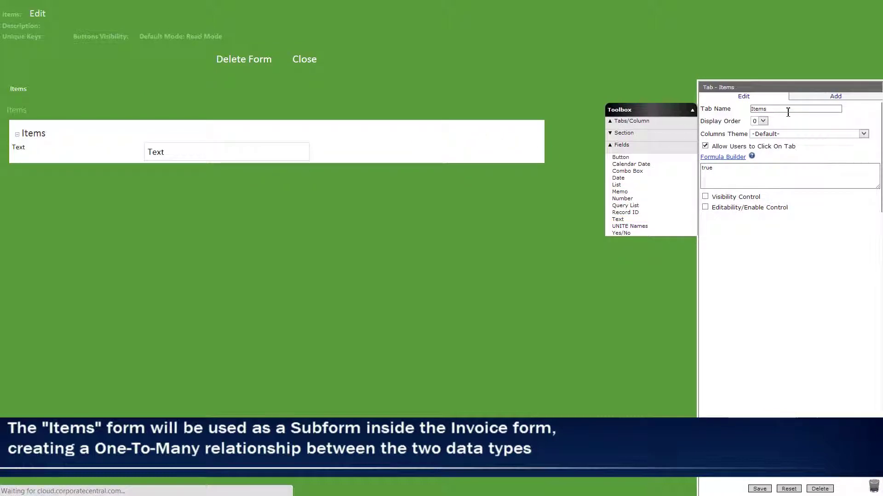
left_click(761, 490)
left_click_drag(622, 198, 478, 180)
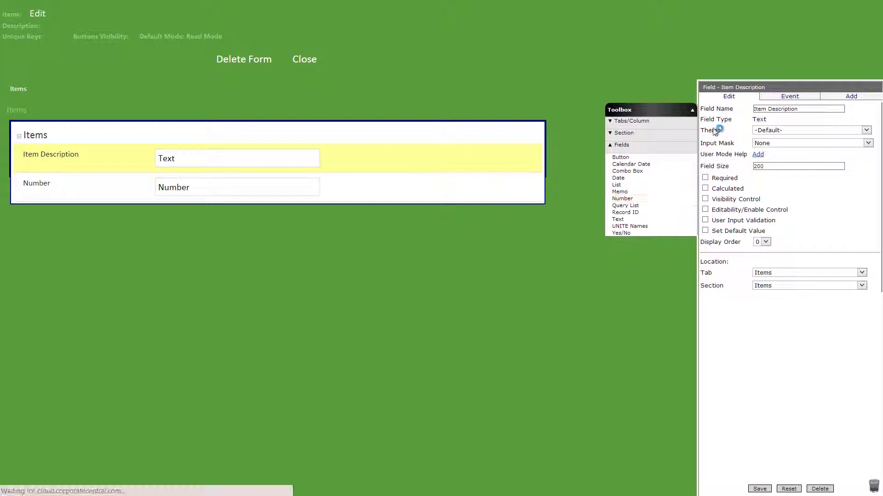
left_click(786, 154)
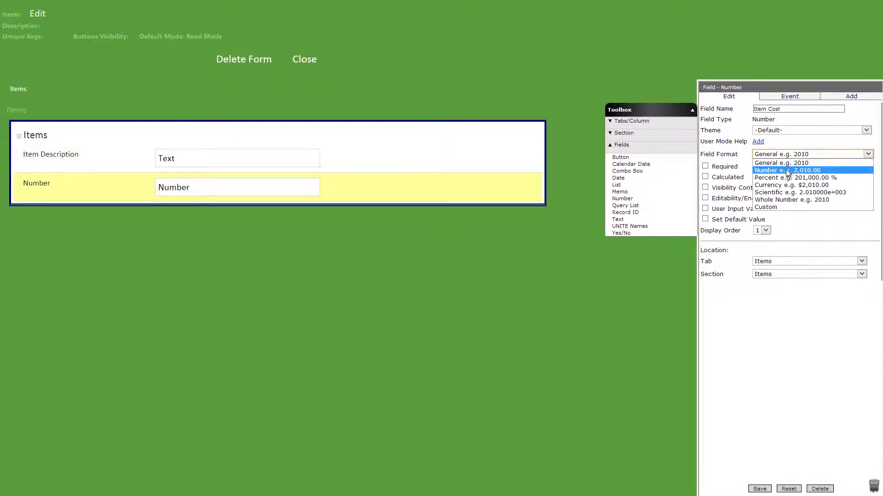
left_click(785, 171)
left_click(759, 488)
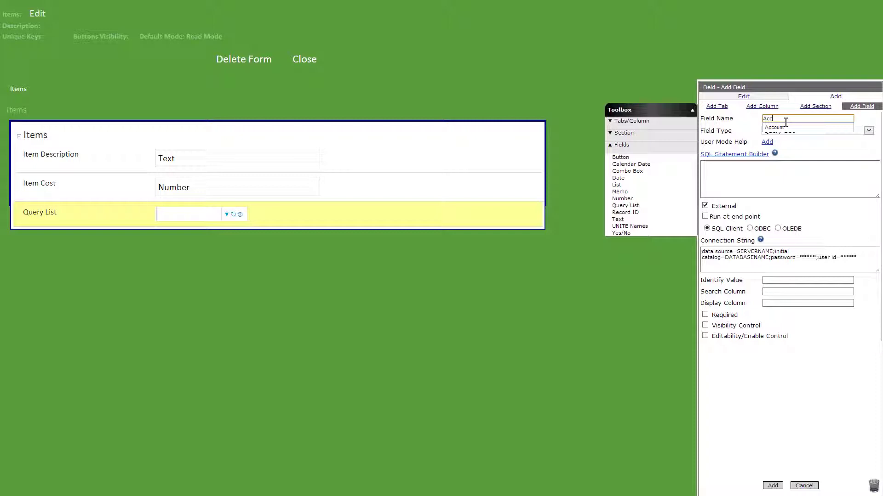
Step: Add an Account query-list field and paste its account SELECT query
left_click(784, 128)
left_click(768, 165)
type("SELECT     RTRIM(LTRIM([Account])) as acct_code     ,[Description]+' ('+RTRIM(LTRIM([Account])) + ')' as acct_desc     FROM [INSIGHT_ODS].[dbo].[Account]     where Active_YN = 'Y'")
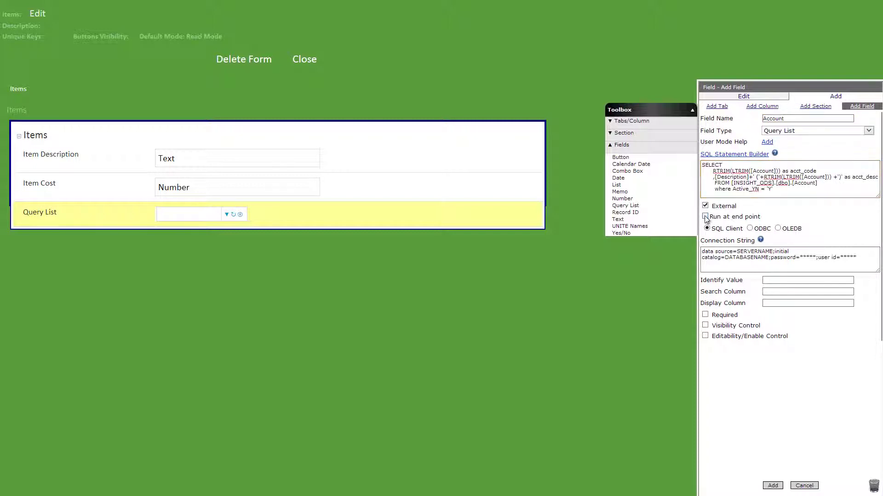
Step: Finish the Account query list with an end-point ODBC connection, acct_code identify value and acct_desc search, then add it
left_click(705, 217)
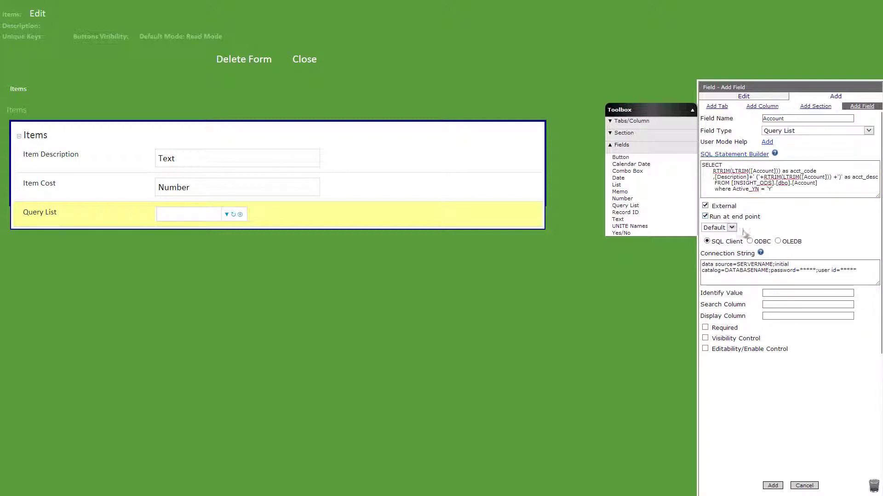
triple_click(761, 268)
key("BackSpace")
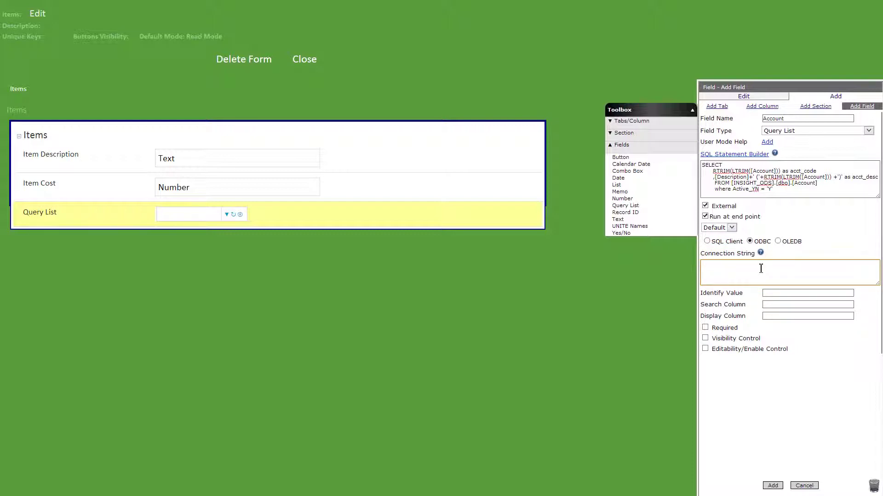
key("ctrl+v")
left_click(779, 294)
type("ac")
left_click(780, 302)
left_click(780, 303)
type("ac")
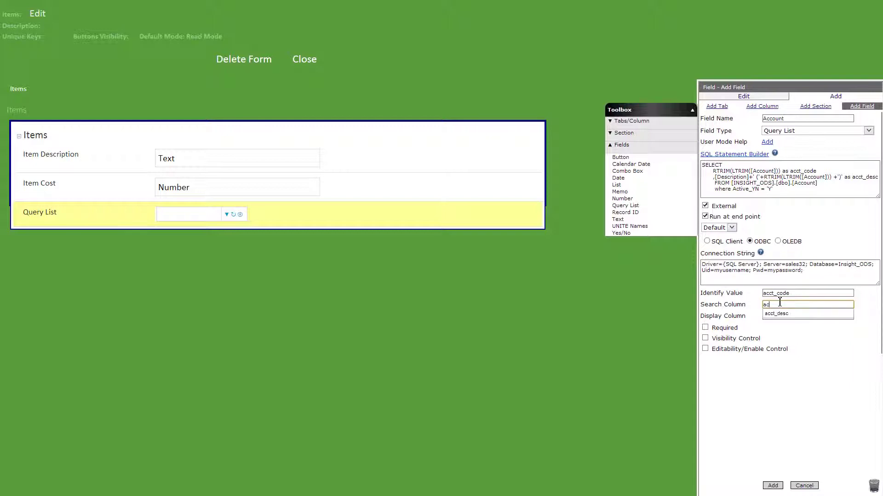
left_click(780, 314)
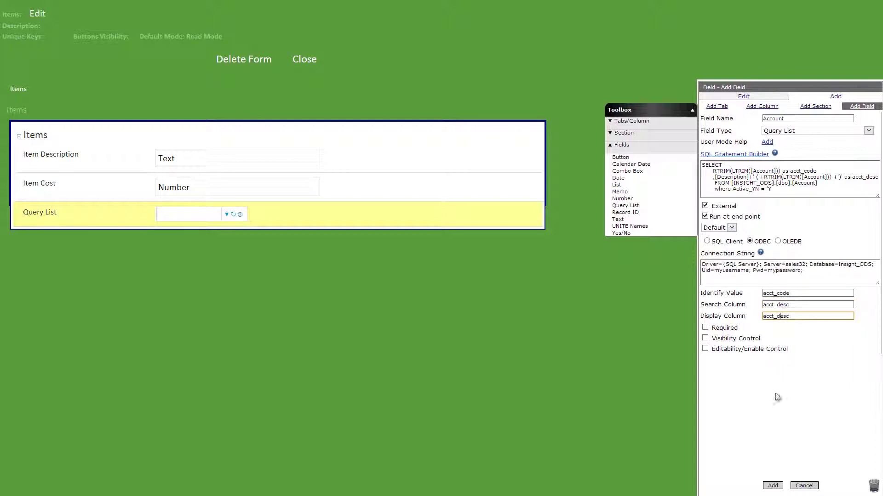
left_click(772, 487)
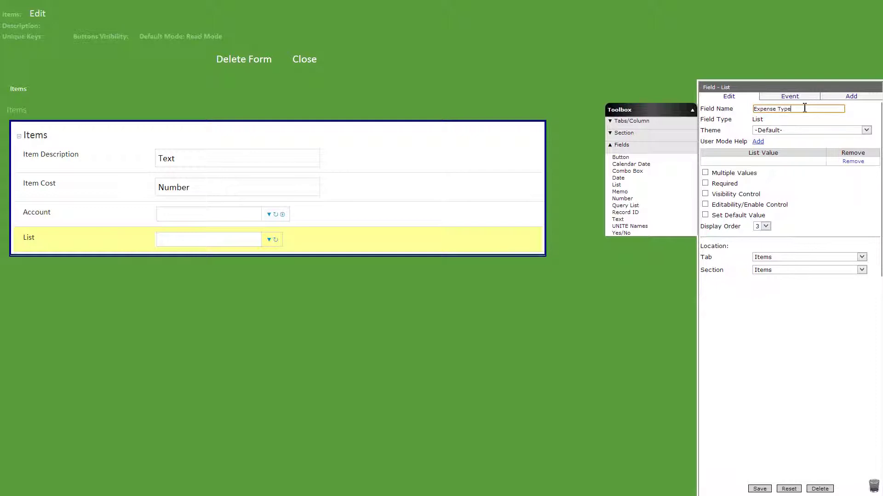
Step: Give the Expense Type list the values Corporate - Dept./Office and Trust, and save it
key("Tab")
type("Corporate - Dept./Office")
key("Tab")
type("Trust")
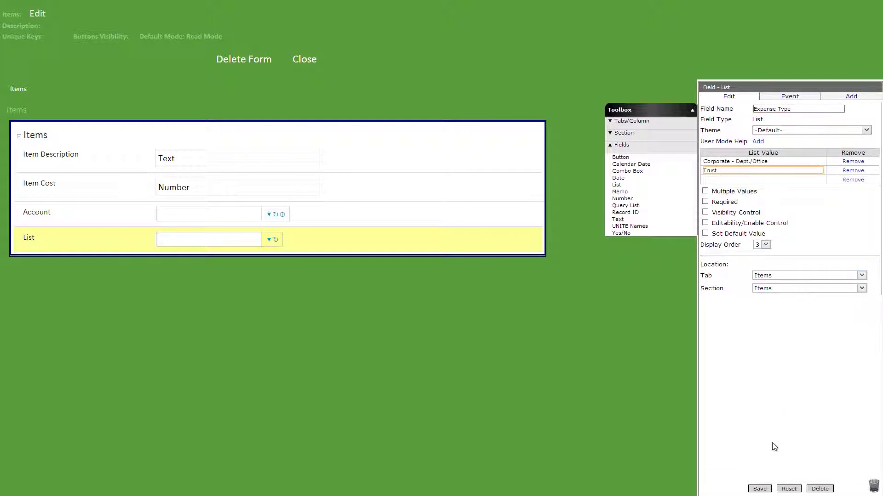
left_click(760, 489)
Step: Add a new query list field named Item Region to the Items form
left_click_drag(625, 206, 464, 275)
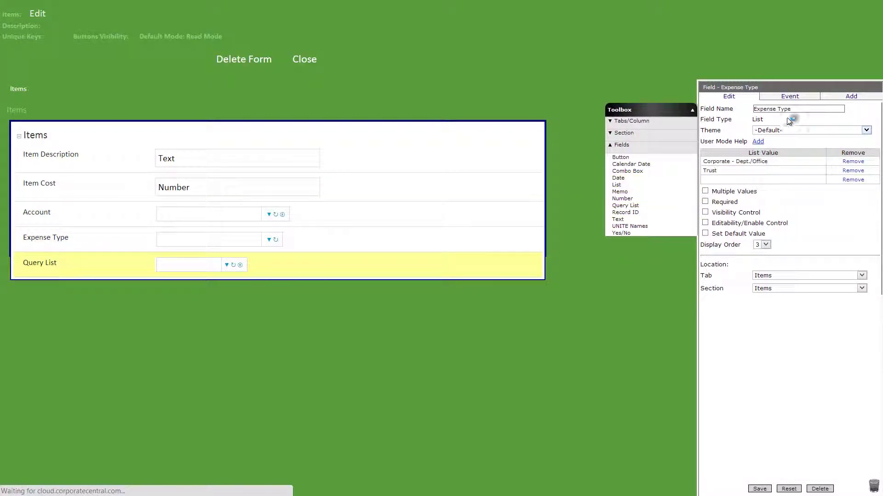
type("on")
key("Tab")
key("Tab")
key("Tab")
key("Tab")
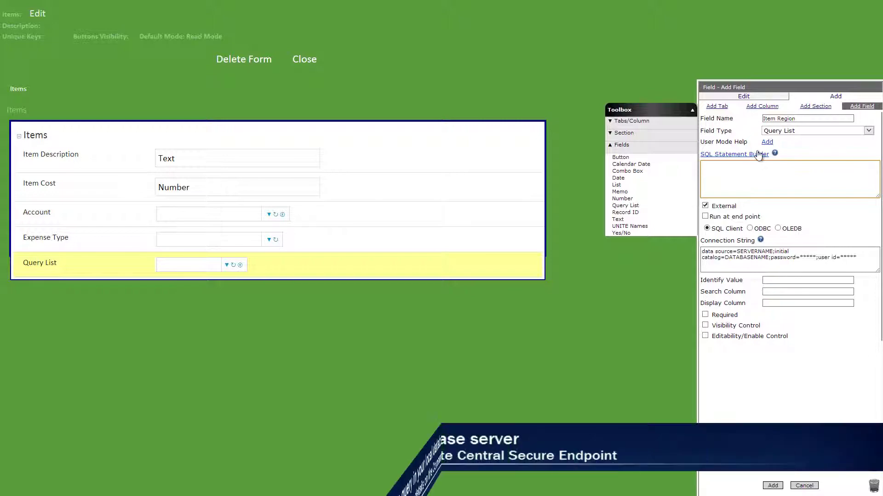
Step: Paste the region lookup SQL and connect through an end-point ODBC connection string
type("select distinct region=rtrim([Region]) from tblusers_unite where rtrim([Region])<>''")
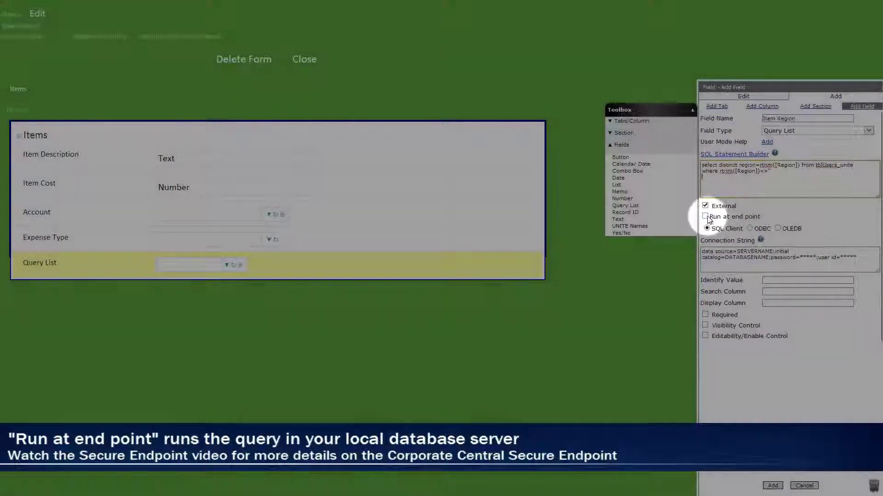
left_click(705, 217)
left_click(750, 241)
left_click(746, 269)
key("ctrl+a")
key("ctrl+v")
Step: Use Region as identify value and search column, and make visibility conditional on a formula
left_click(775, 293)
type("R")
left_click(777, 302)
left_click(779, 305)
type("R")
left_click(778, 314)
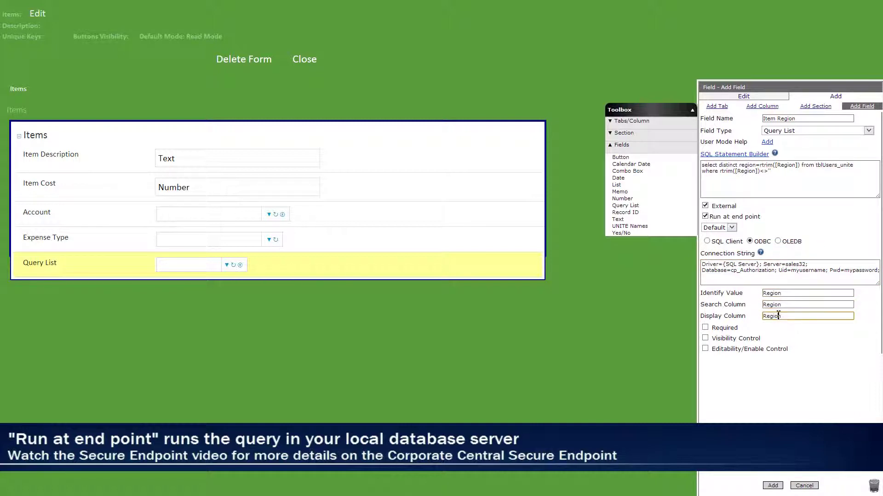
left_click(706, 338)
left_click(721, 349)
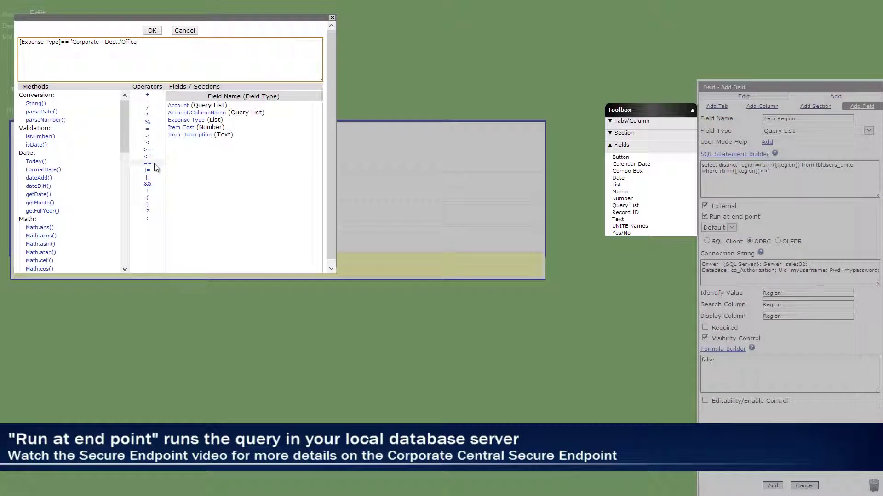
Step: Complete the Corporate - Dept./Office visibility formula and add Item Region to the form
type("'")
left_click(151, 30)
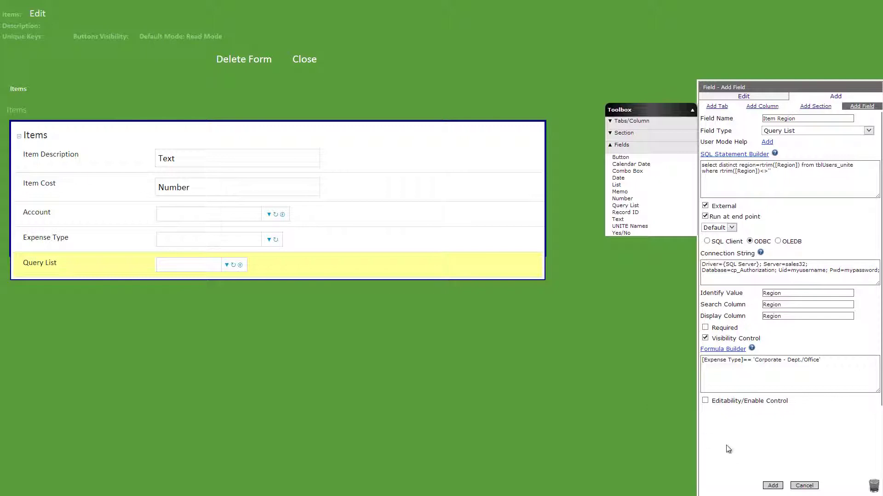
left_click(772, 486)
Step: Create Item Department with the department lookup SQL and an end-point ODBC connection string
double_click(814, 120)
type("Dep")
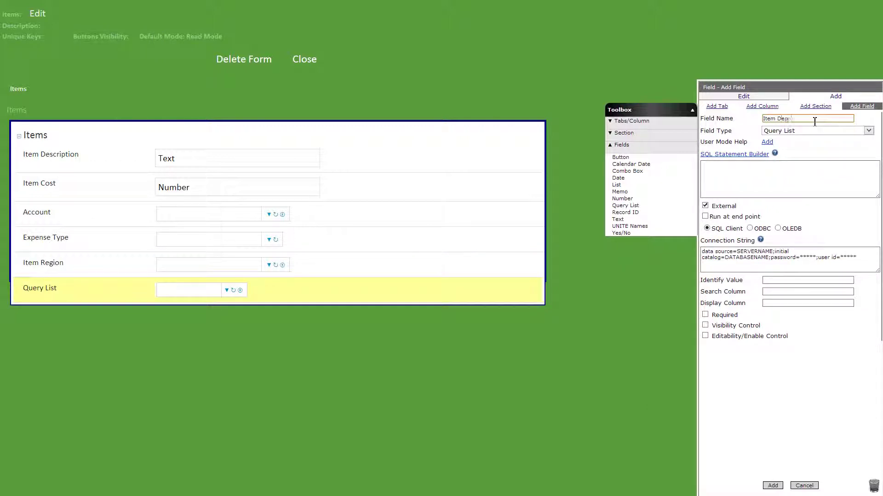
left_click(782, 180)
type("select rtrim([Cost Center]) As Department from tblUsers_unite where rtrim([Cost Center]) <> '' union select rtrim ([Office]) As Department from tblUsers_unite where rtrim([Office]) <> ''")
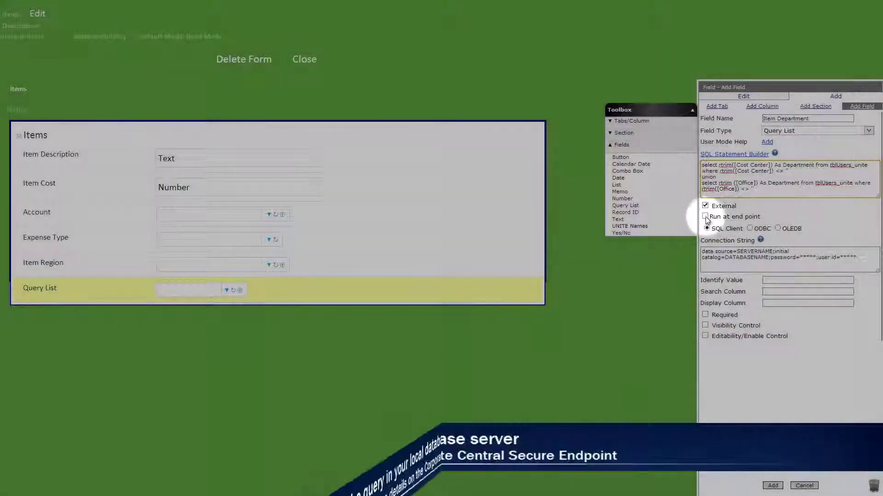
left_click(705, 216)
left_click(750, 241)
triple_click(783, 267)
key("Delete")
key("ctrl+v")
Step: Use Department as identify value and search column, with a conditional Expense Type visibility formula
type("D")
left_click(782, 302)
left_click(781, 305)
type("D")
left_click(780, 314)
left_click(704, 339)
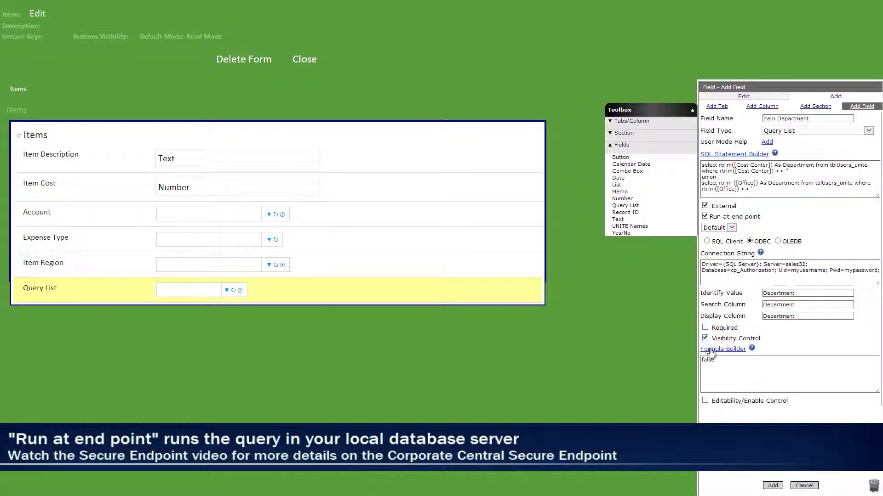
left_click(719, 349)
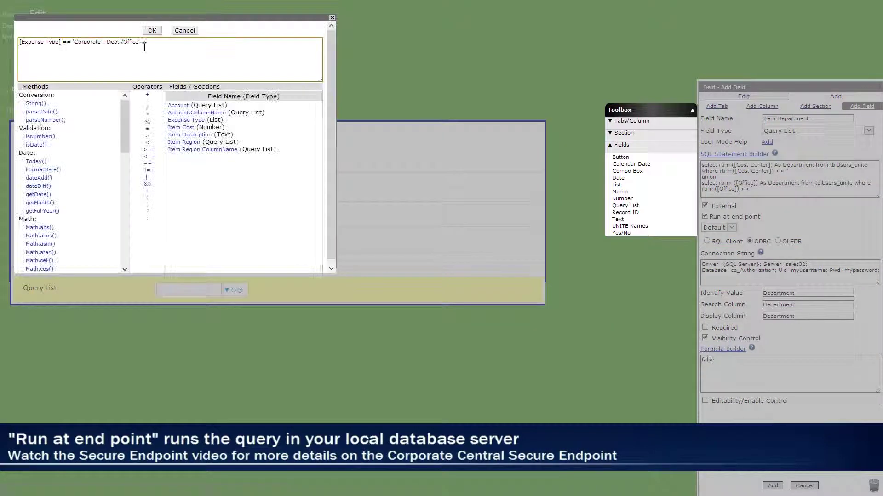
left_click(150, 30)
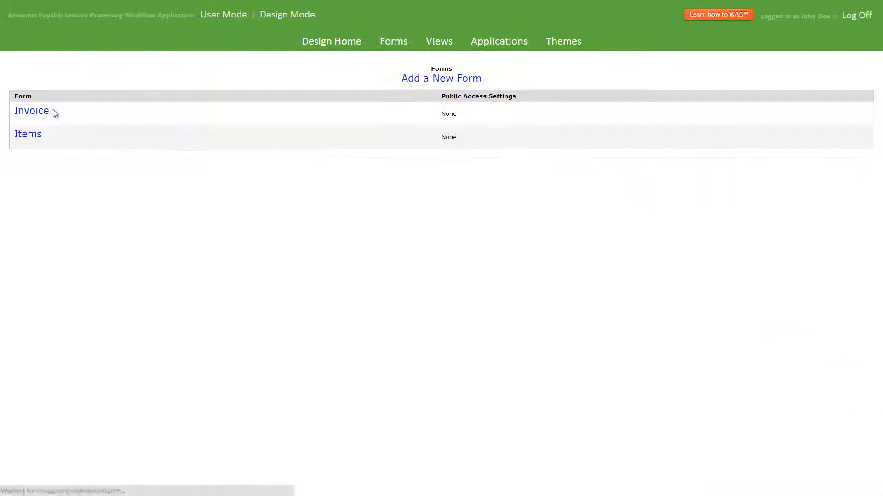
Step: Add a DataGrid subform named Line Items to Invoice, using Items records without criteria filtering
left_click(44, 115)
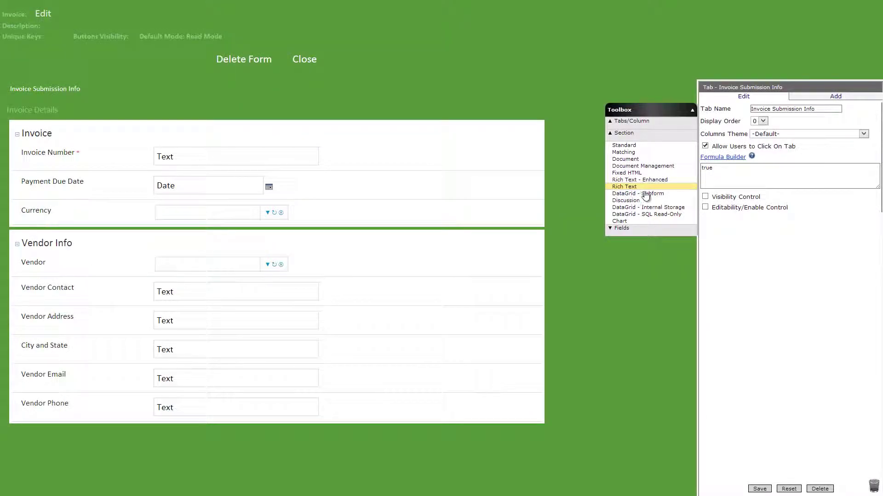
left_click_drag(643, 194, 298, 455)
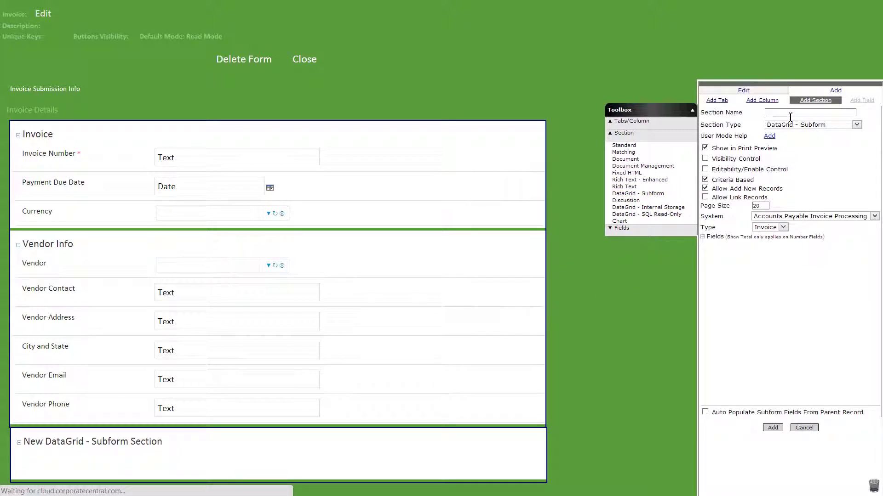
left_click(789, 118)
type("Line Items")
left_click(706, 185)
left_click(767, 233)
left_click(763, 249)
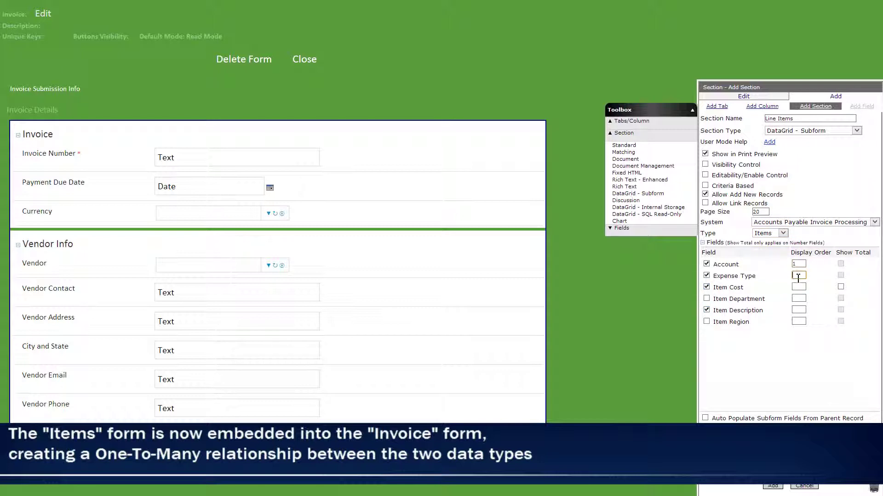
Step: Set Item Description's order to 3, total Item Cost, and add the Line Items grid
left_click(799, 309)
type("3")
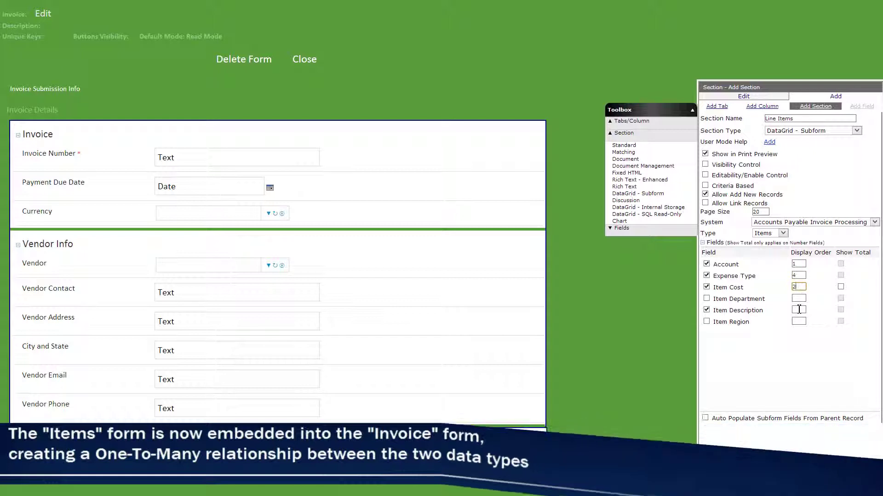
left_click(841, 286)
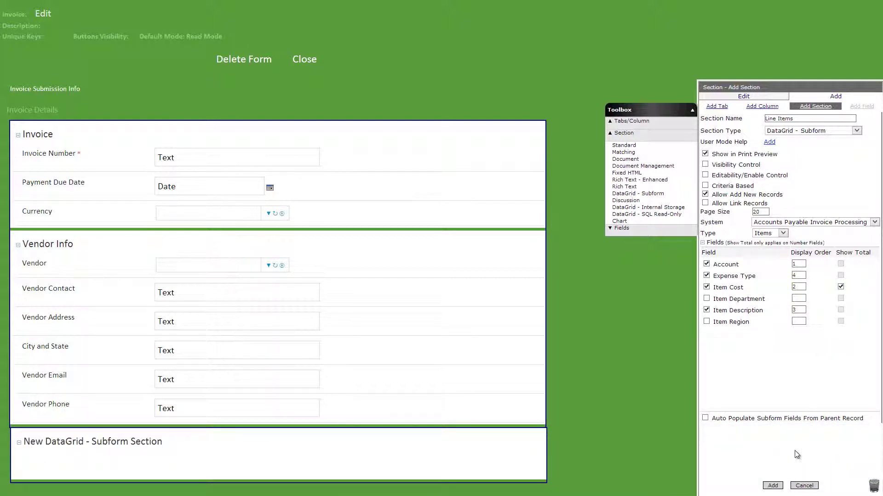
left_click(774, 487)
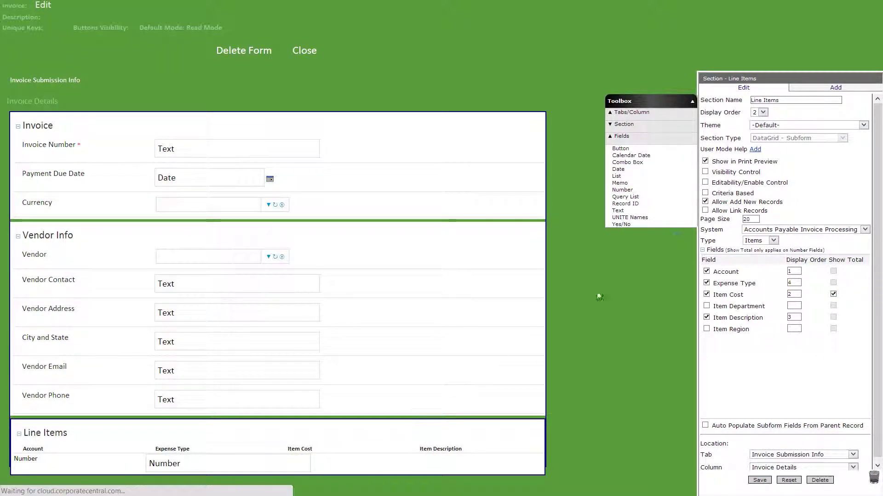
Step: Add a currency Invoice Total field calculated as [Line Items].Total[Item Cost]
left_click(793, 109)
type("Invoice Total")
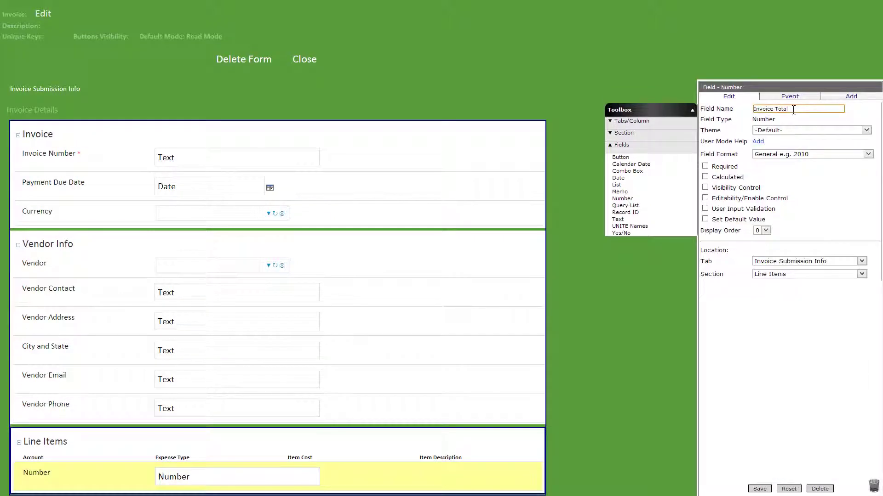
left_click(809, 154)
left_click(764, 186)
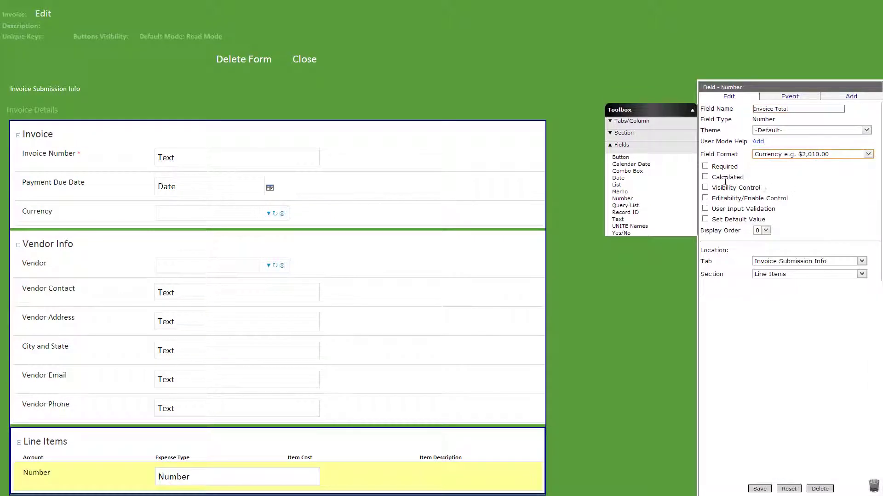
left_click(705, 177)
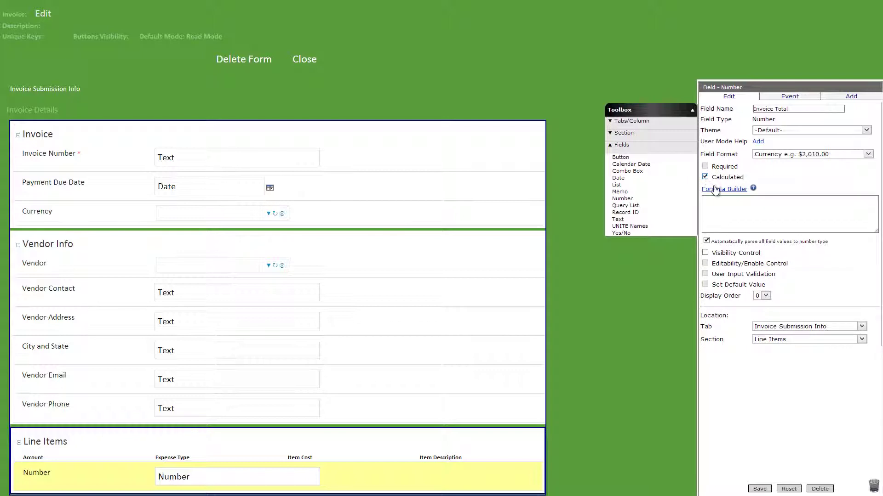
left_click(718, 190)
double_click(89, 41)
type("Item")
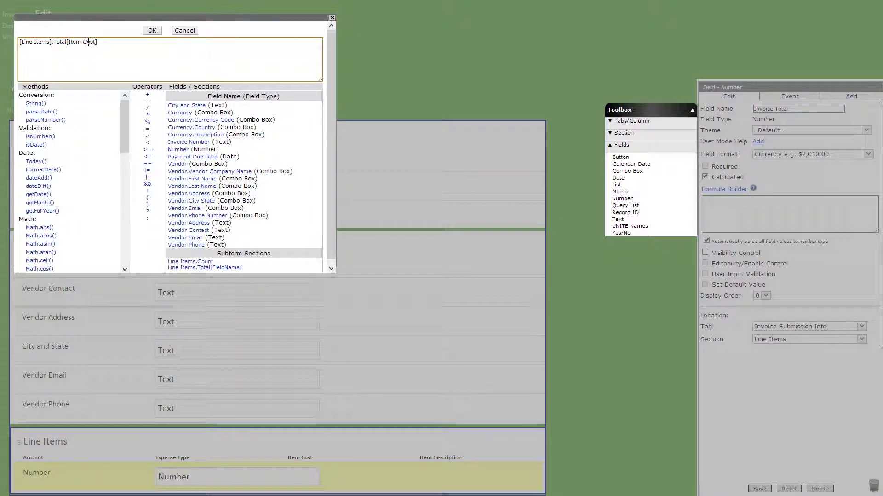
left_click(152, 30)
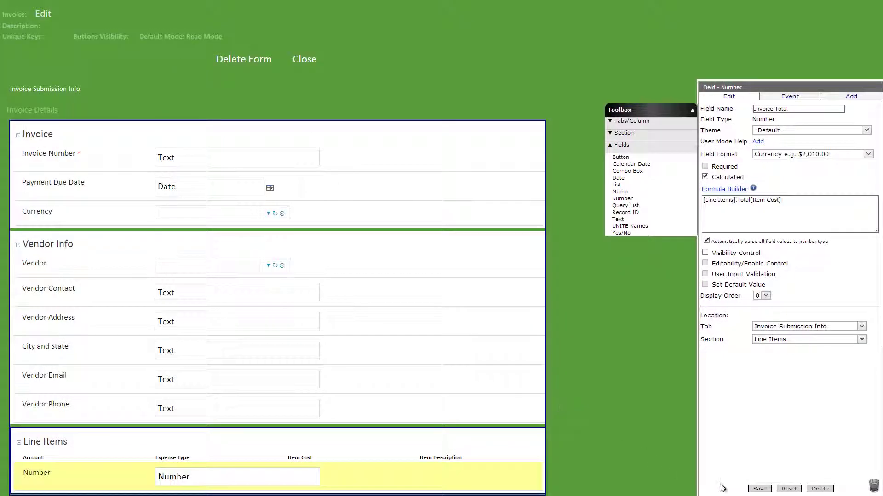
left_click(759, 489)
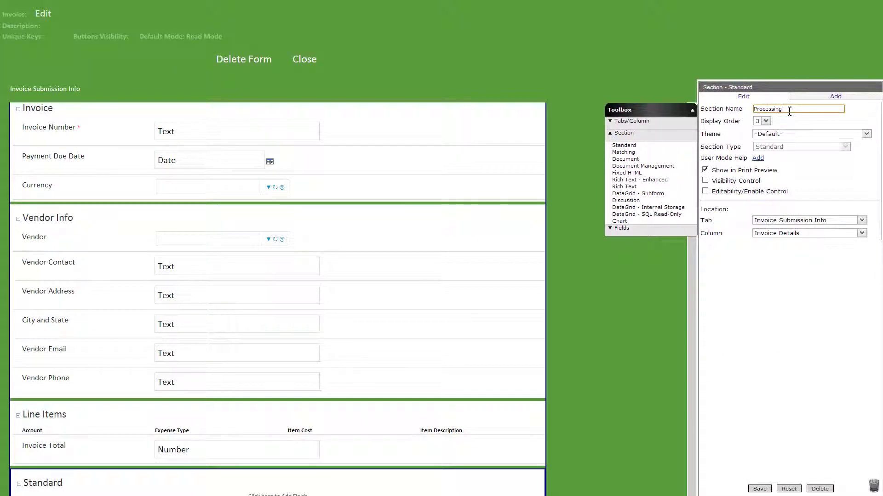
Step: Hide the Processing section by default and add a calculated Email Body text field
left_click(706, 181)
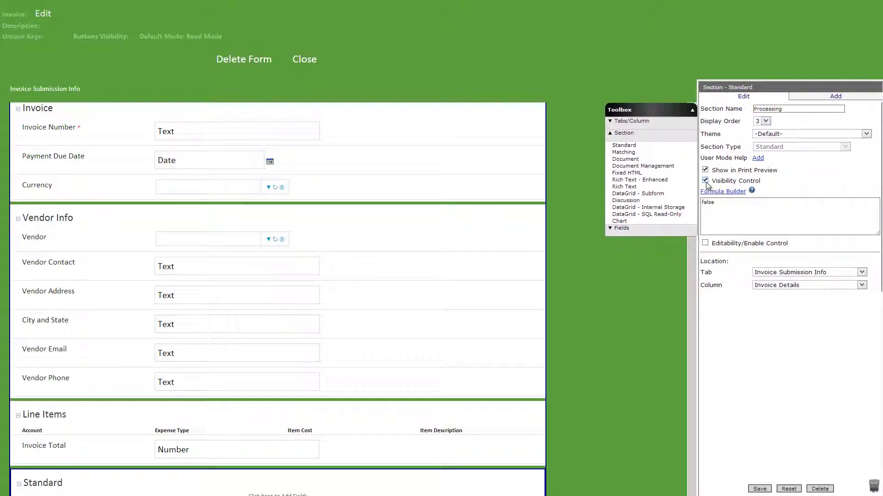
left_click(760, 489)
left_click(805, 109)
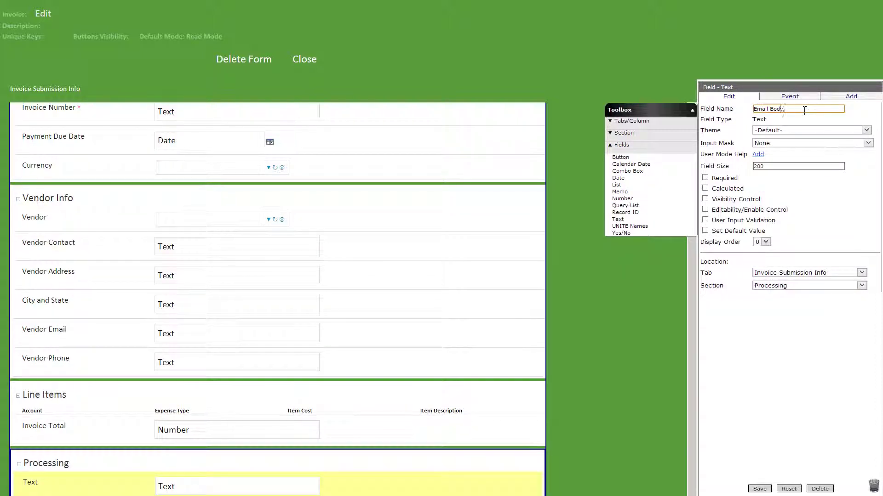
type("Email Body")
left_click(705, 189)
left_click(724, 201)
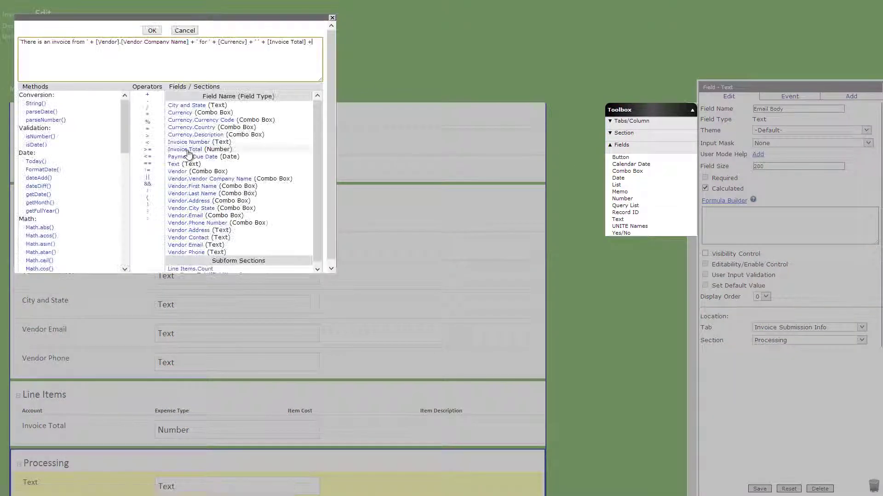
type("'")
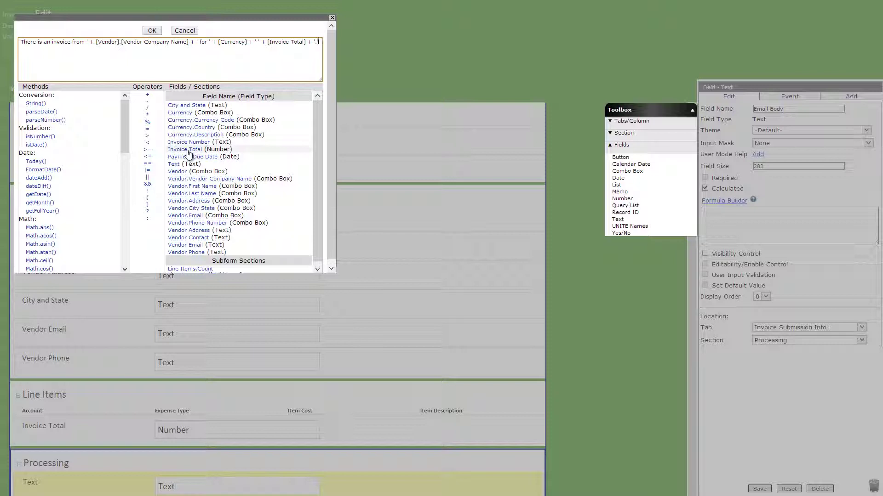
left_click(152, 30)
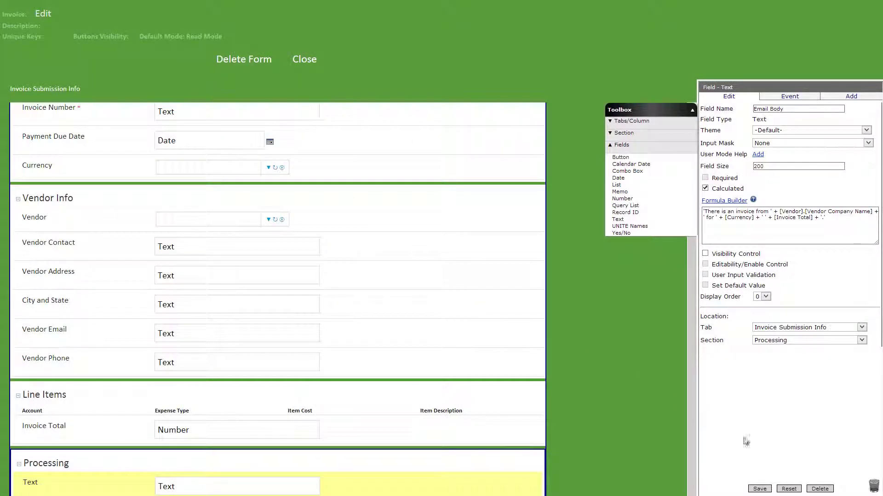
left_click(758, 489)
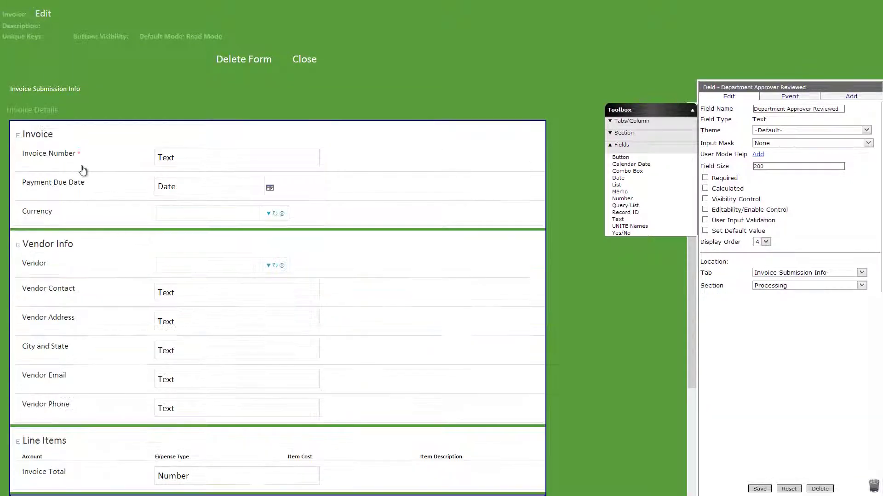
Step: Narrow the Invoice Details column and add a new column named Administration
left_click(25, 112)
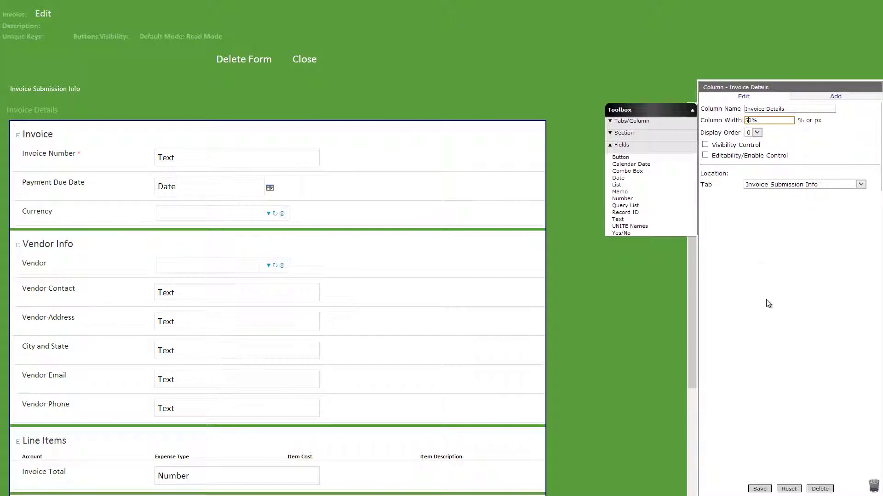
left_click(759, 489)
left_click_drag(622, 140, 299, 166)
triple_click(763, 109)
type("Administration")
left_click(747, 120)
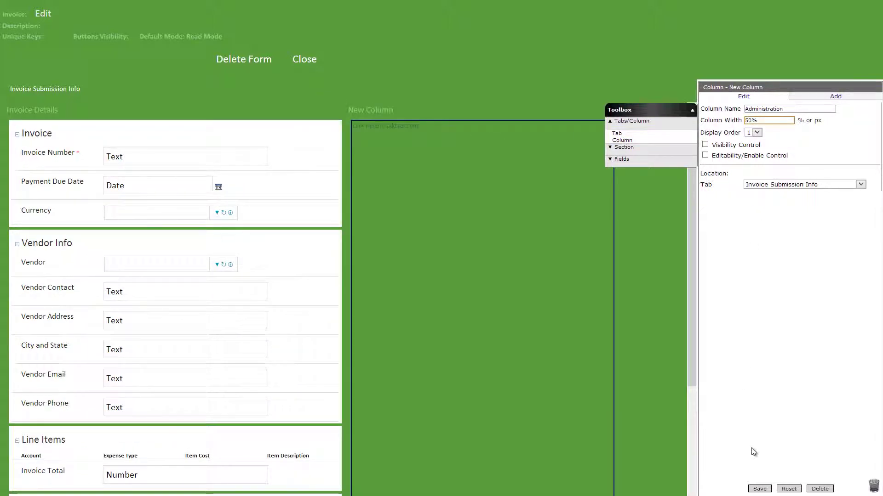
left_click(759, 488)
Step: Place a standard section named Project Manager Info in the Administration column
left_click(623, 133)
left_click_drag(624, 144, 480, 144)
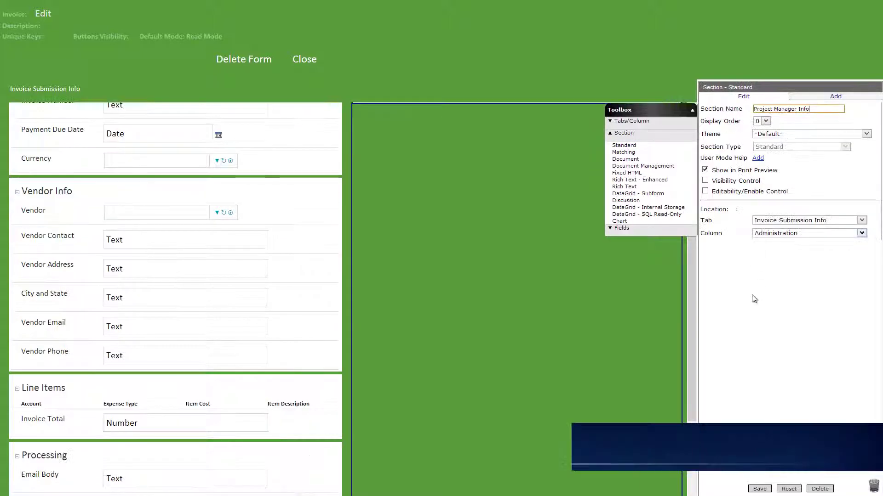
left_click(759, 488)
Step: Add a Project Manager combo box listing TRM Contact records by Full Name (Last First)
left_click(622, 145)
left_click_drag(626, 171, 536, 146)
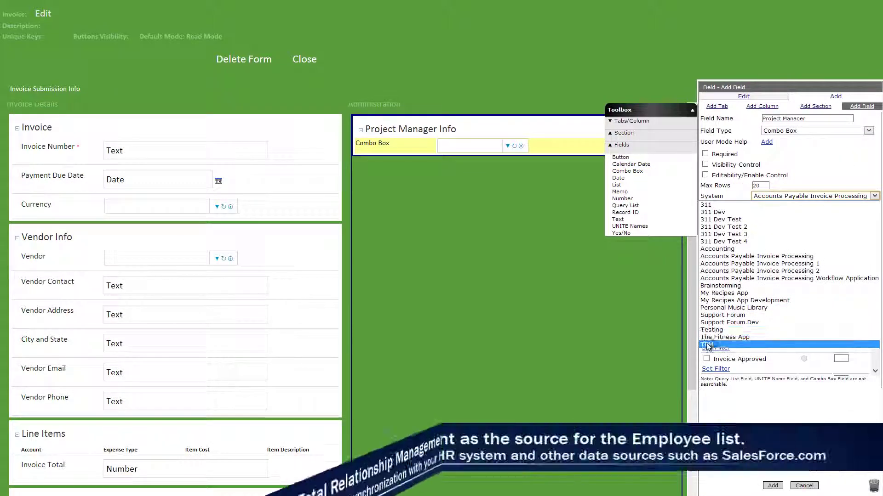
left_click(716, 334)
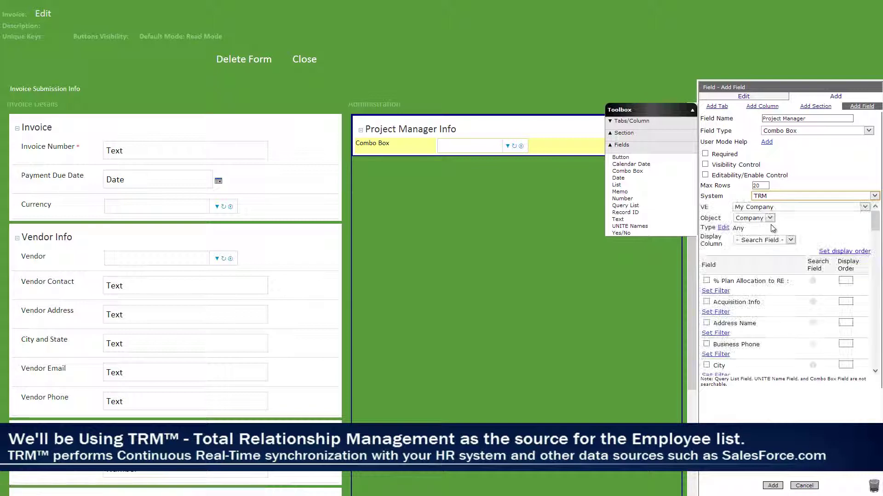
left_click(769, 218)
left_click(750, 234)
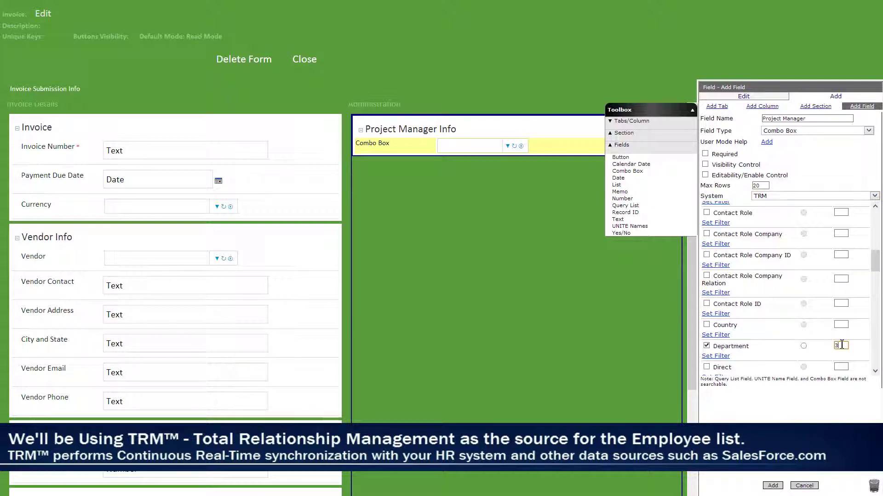
scroll(841, 346, "down", 1)
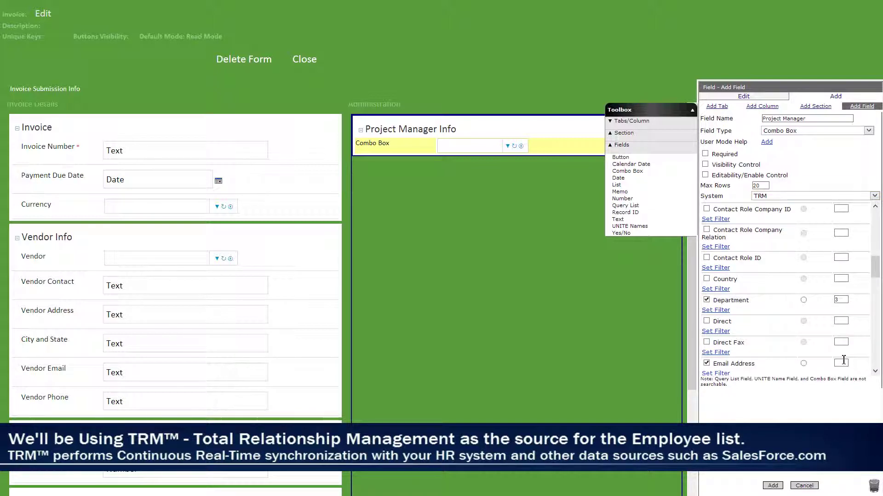
scroll(844, 362, "down", 2)
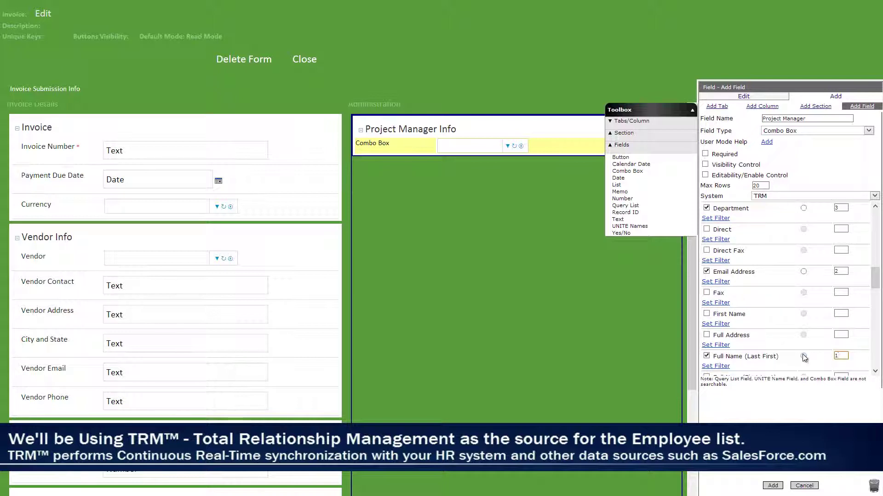
scroll(846, 363, "down", 1)
scroll(845, 358, "down", 7)
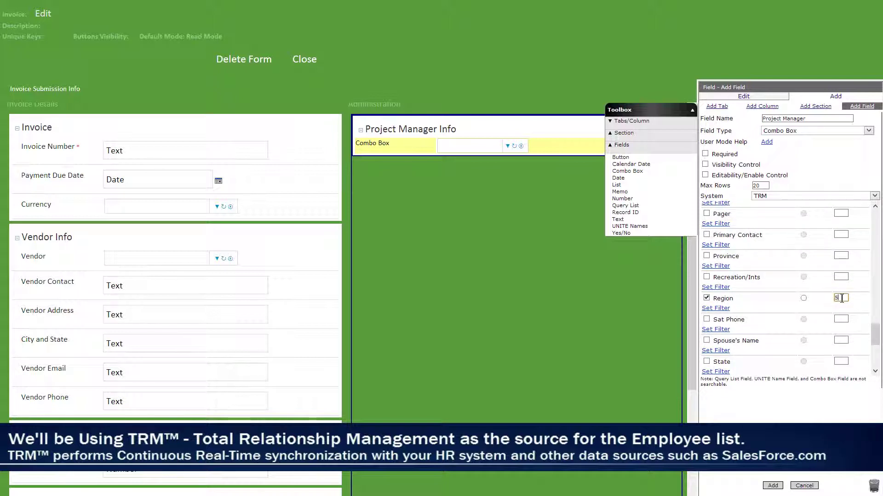
left_click(773, 486)
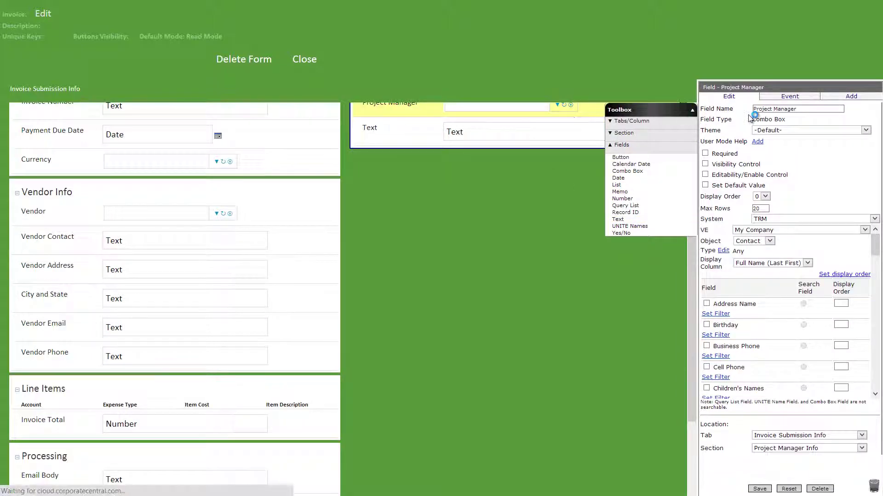
Step: Make the Name field calculated from the project manager's full name
left_click(706, 189)
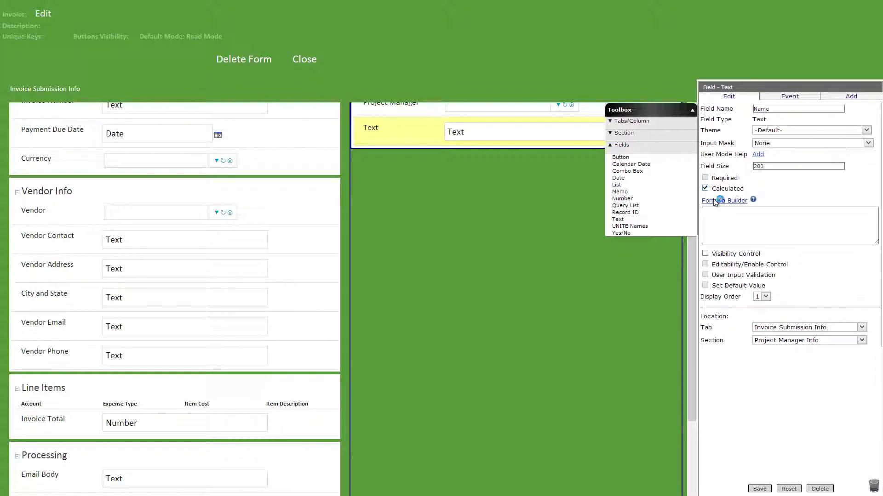
left_click(715, 201)
left_click(248, 201)
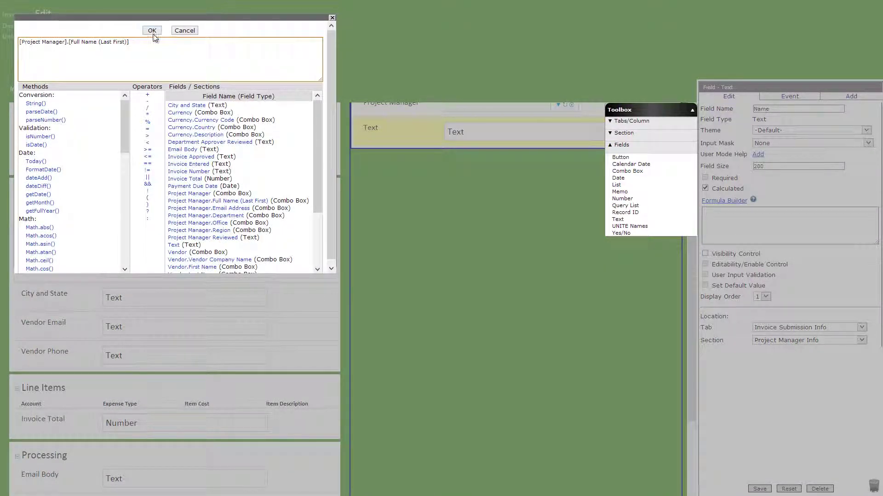
left_click(151, 31)
left_click(759, 489)
Step: Add calculated Email and Region fields filled from the project manager's email and Region
left_click_drag(617, 219, 547, 151)
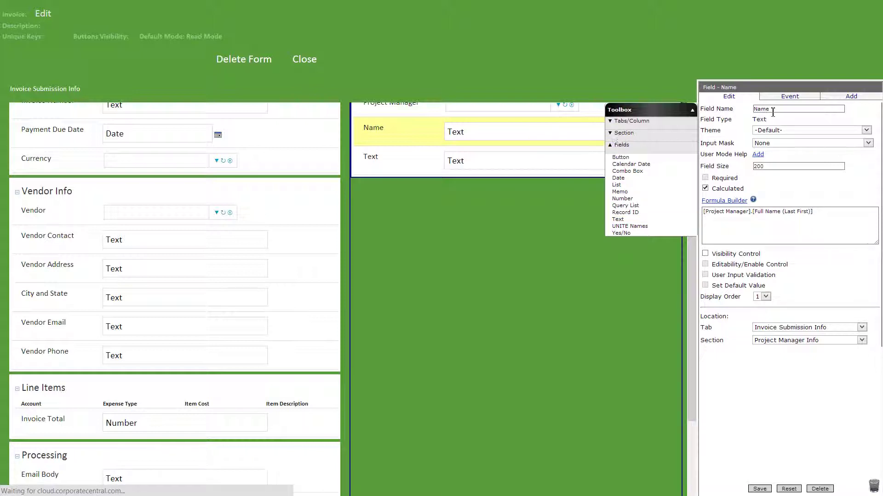
type("Email")
left_click(706, 189)
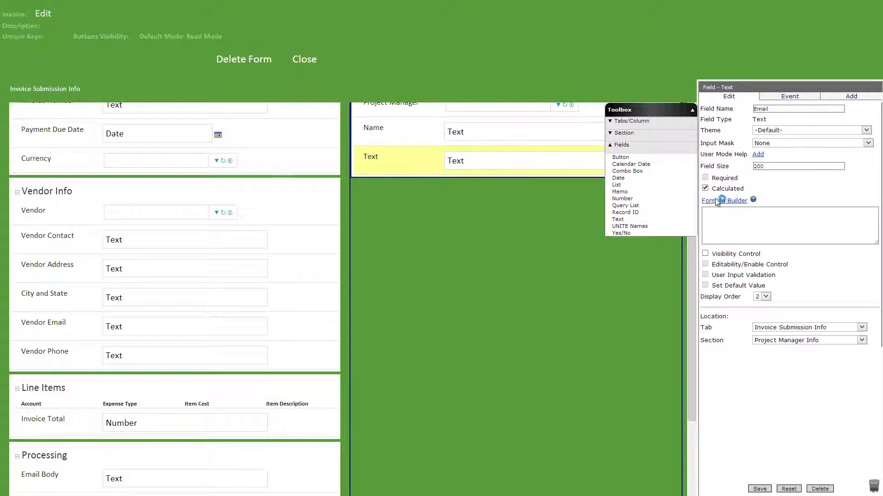
left_click(716, 199)
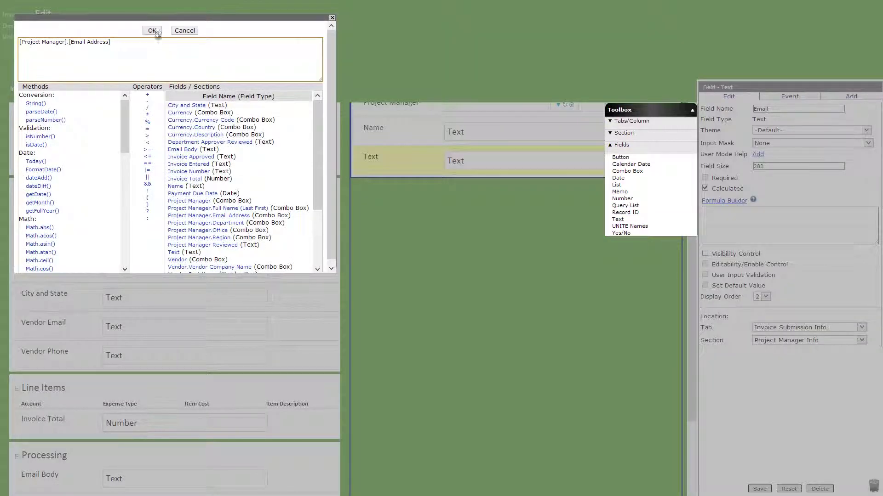
left_click(152, 29)
left_click(760, 488)
left_click_drag(617, 219, 510, 180)
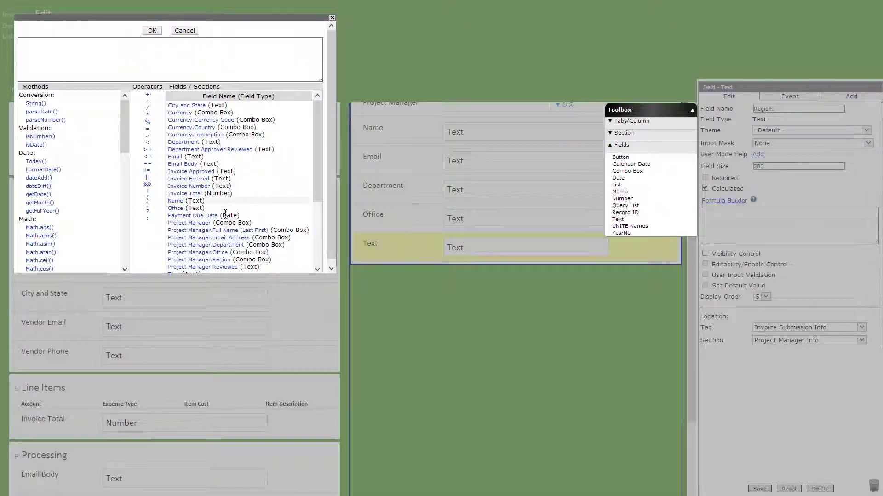
left_click(207, 259)
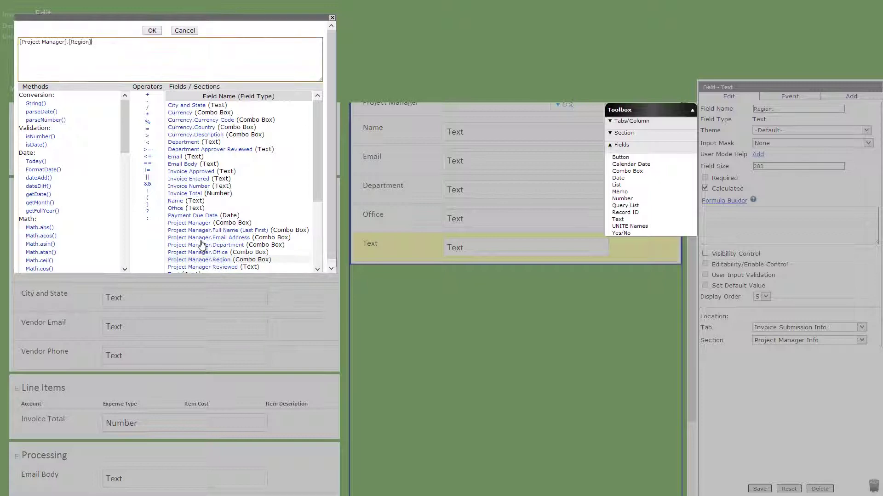
left_click(152, 31)
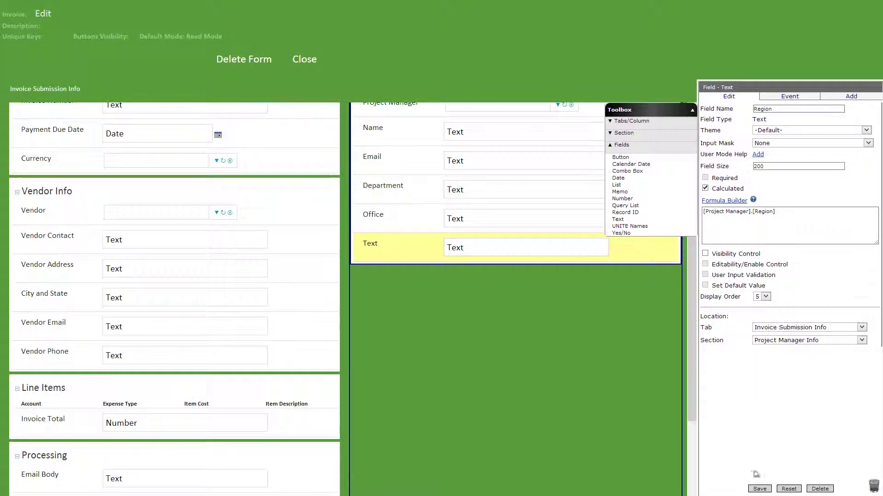
left_click(762, 489)
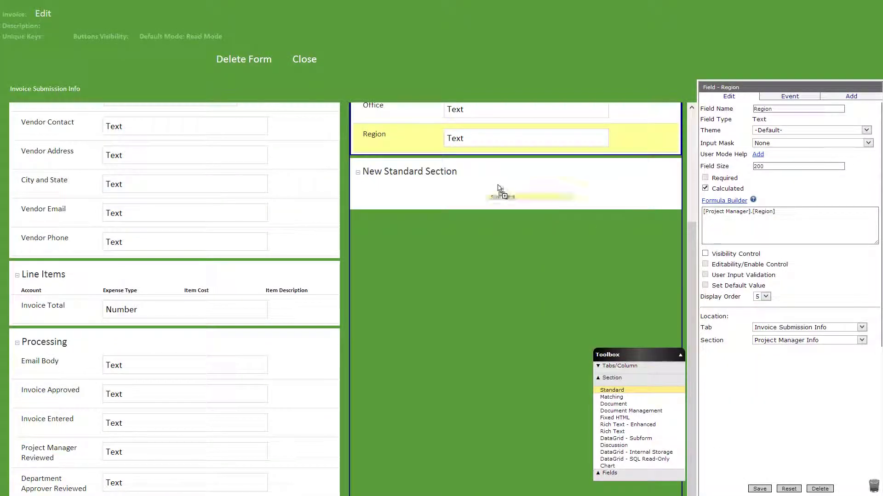
Step: Save the Department Approver section and add an Approver Name combo box of Accounting approvers shown by Name
left_click(759, 489)
left_click(609, 473)
left_click_drag(615, 415, 523, 192)
left_click(811, 118)
type("Approver Name")
left_click(812, 196)
left_click(732, 249)
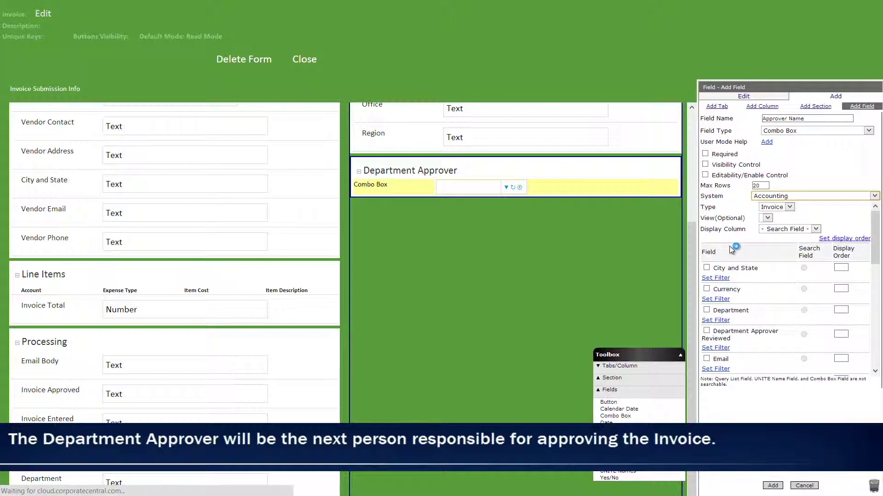
left_click(771, 302)
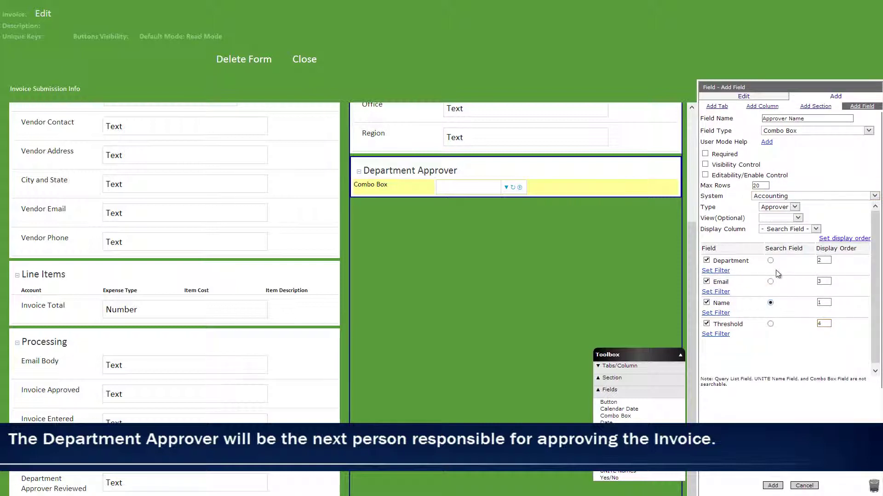
left_click(779, 230)
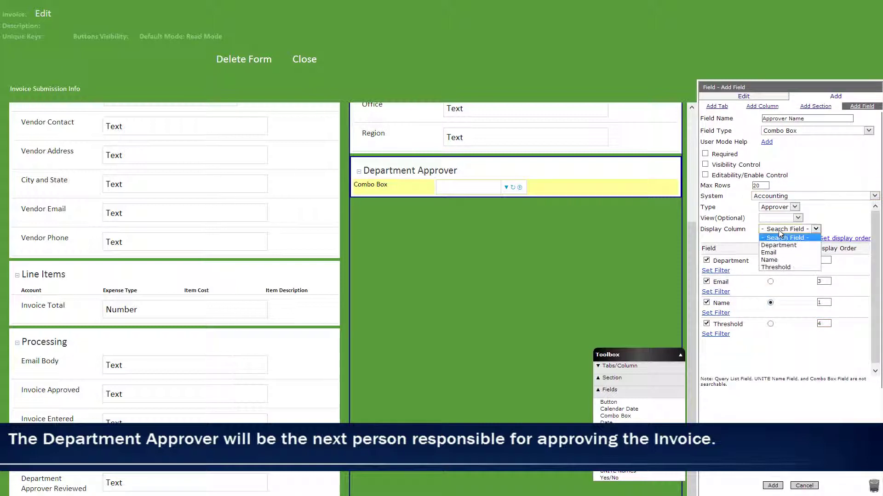
left_click(765, 260)
Step: Filter approvers by Department = Department and Threshold >= Invoice Total, then add the field
left_click(723, 271)
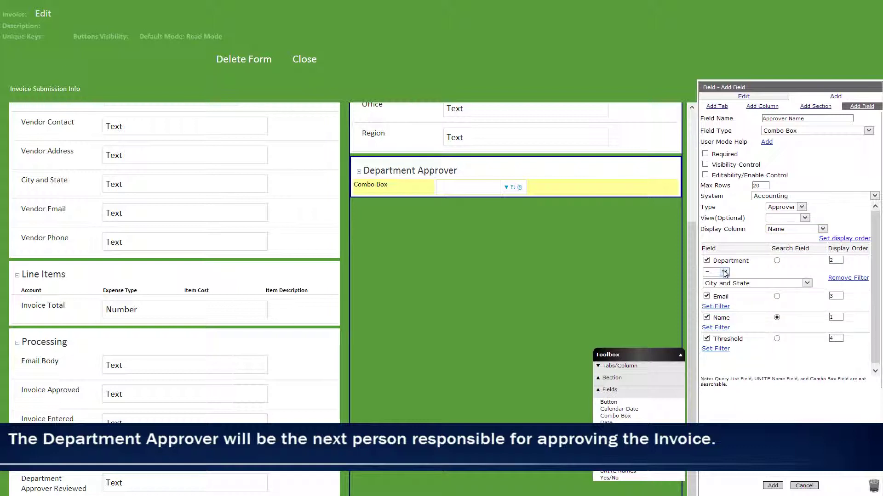
left_click(727, 283)
left_click(725, 306)
left_click(715, 350)
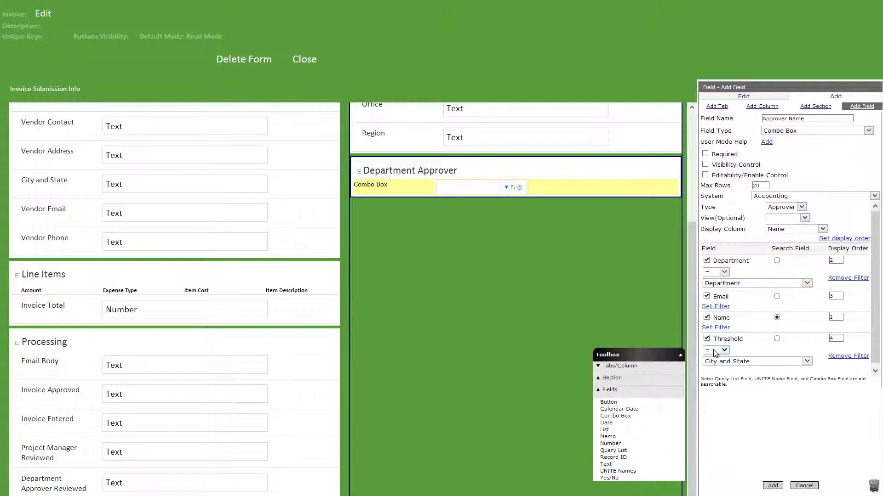
left_click(718, 351)
left_click(718, 375)
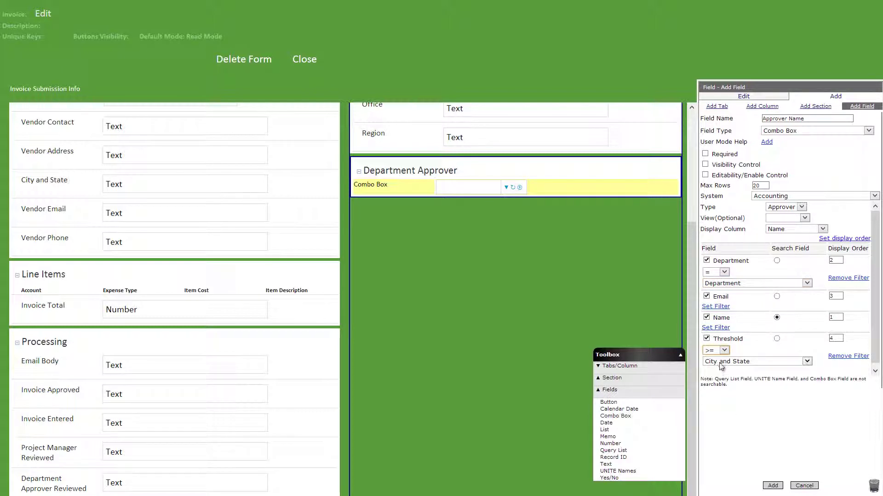
left_click(721, 362)
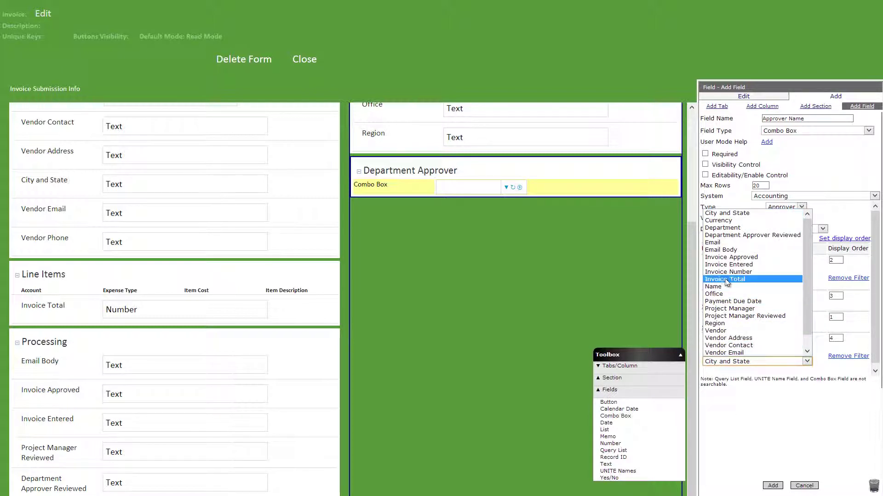
left_click(725, 280)
left_click(771, 487)
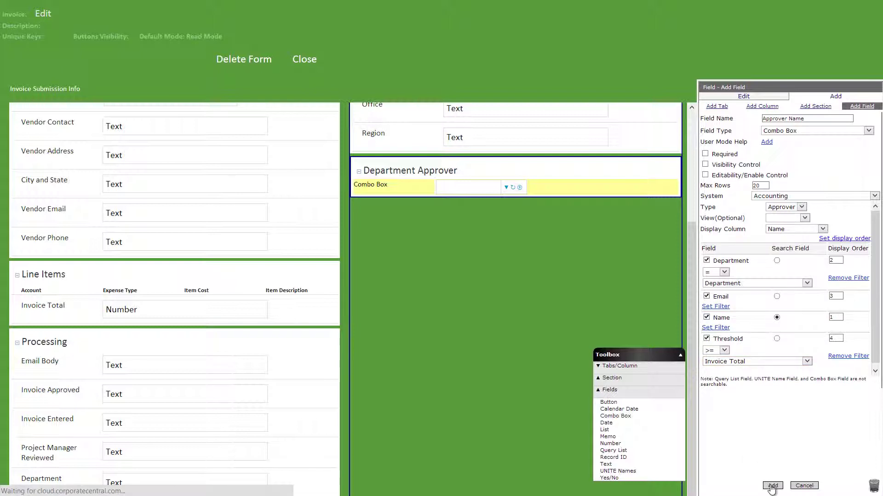
Step: Name the calculated email field Approver Email and save it
type("App")
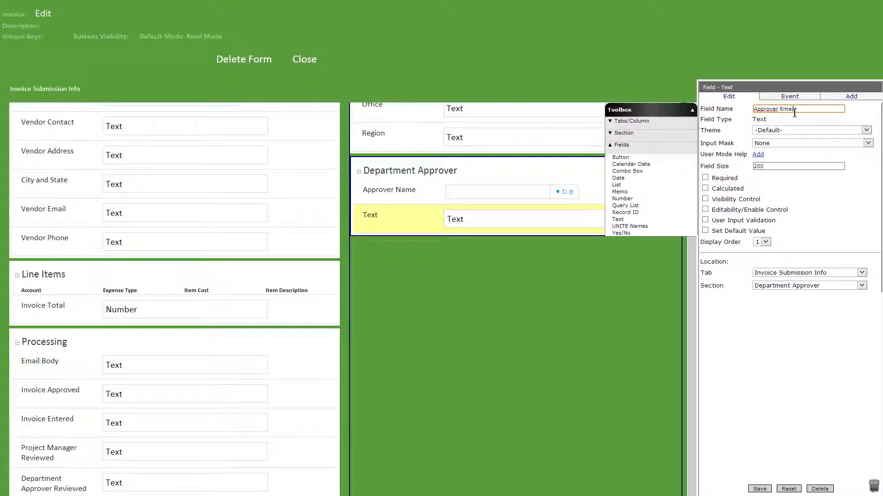
type("rover Email")
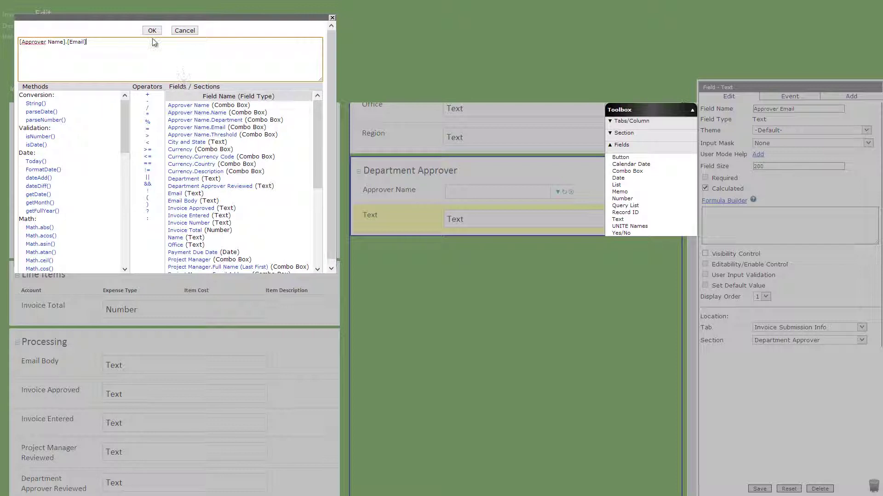
left_click(152, 30)
left_click(759, 489)
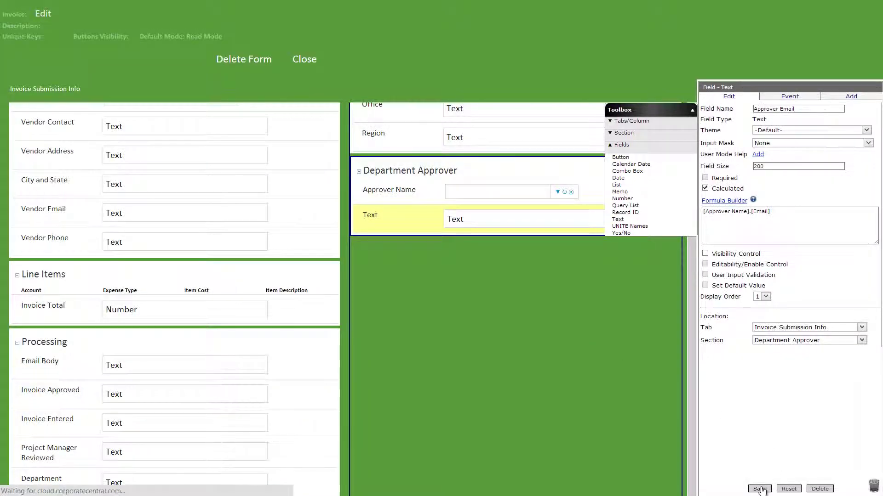
Step: Add a currency-formatted Approver Threshold field calculated from [Approver Name].[Threshold]
left_click_drag(622, 198, 533, 253)
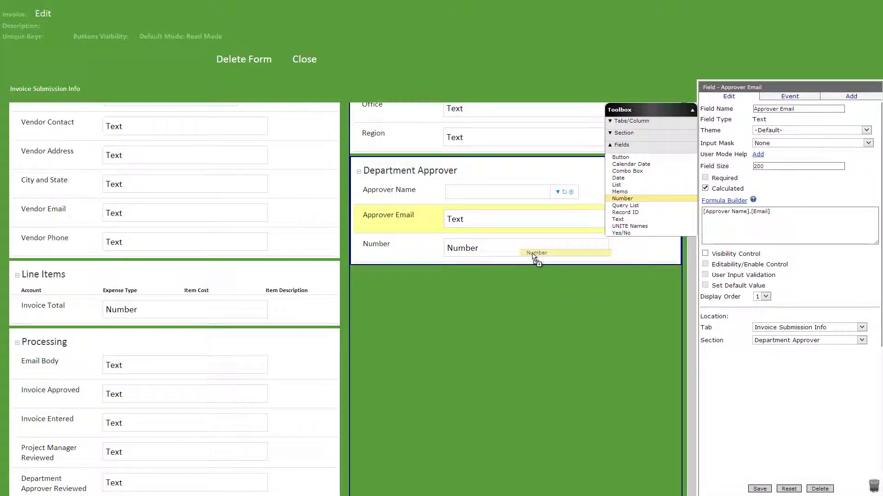
left_click(800, 155)
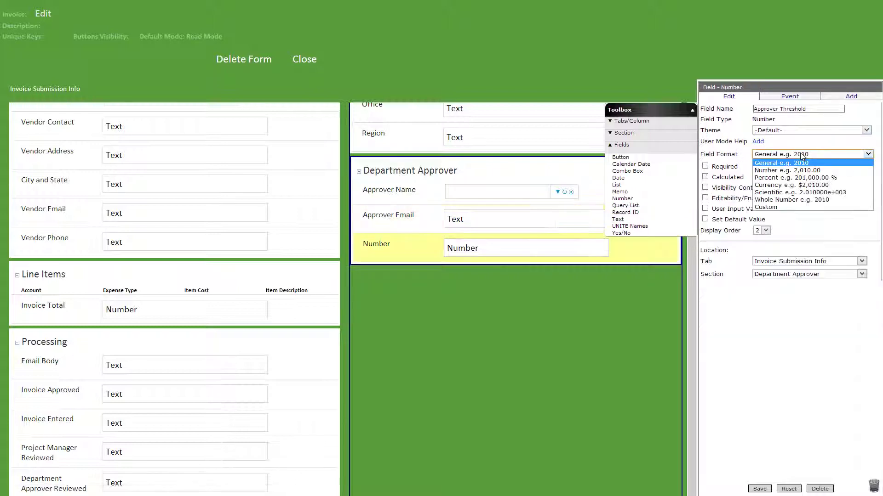
left_click(774, 186)
left_click(705, 177)
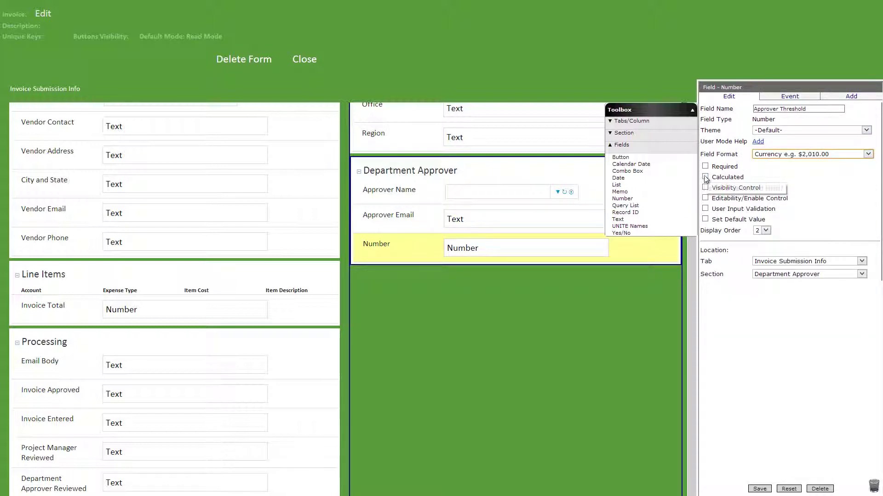
left_click(724, 189)
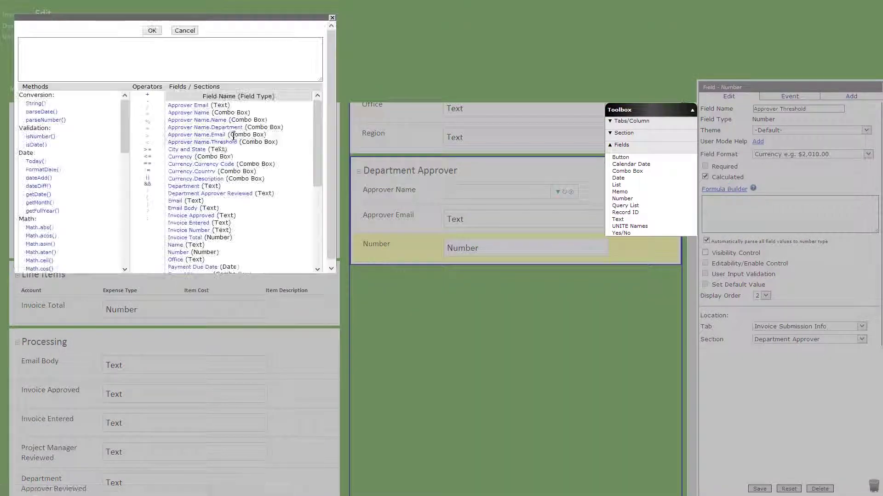
double_click(221, 145)
left_click(152, 31)
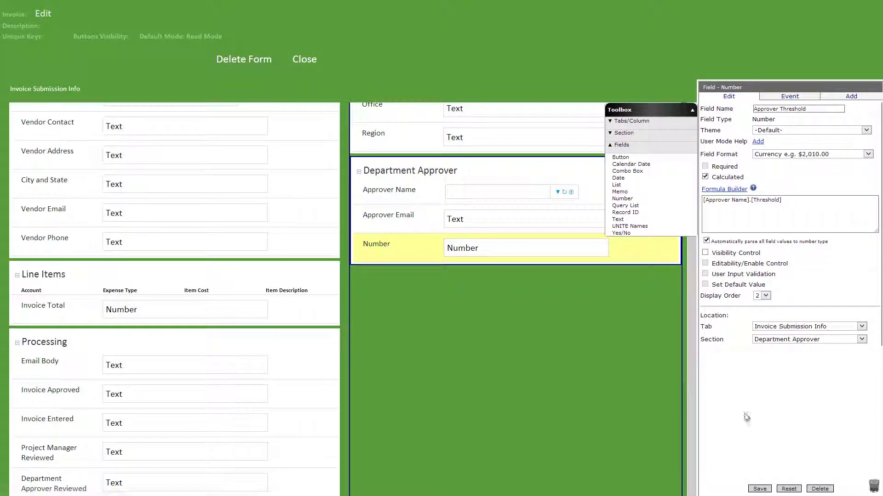
left_click(760, 488)
left_click(624, 133)
Step: Add a Document Management section named Documents and a Standard section named Submission
left_click_drag(643, 166, 585, 297)
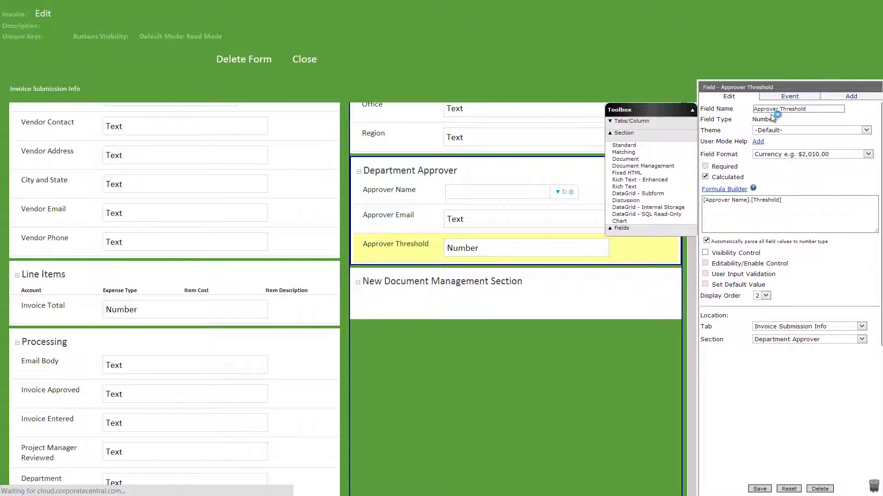
left_click(763, 488)
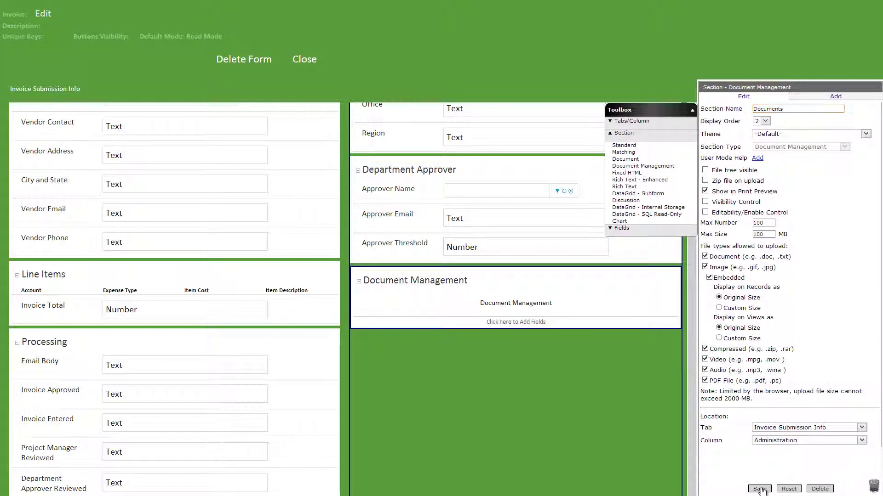
left_click_drag(626, 145, 555, 366)
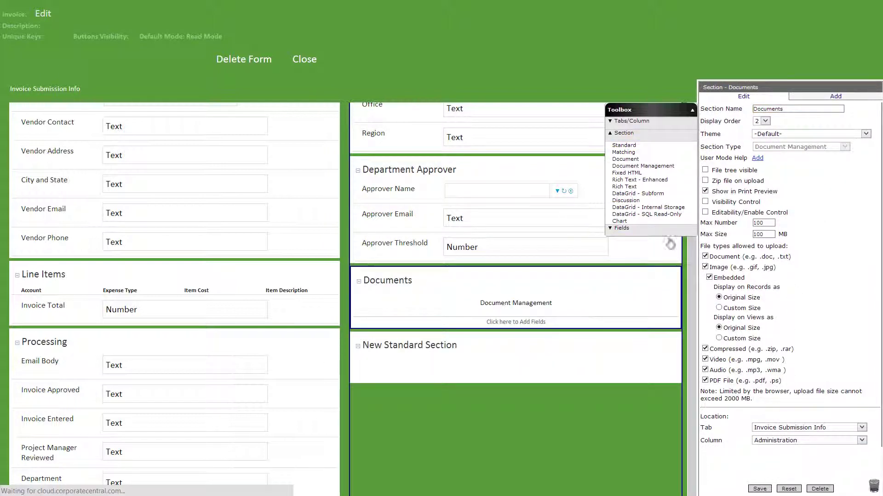
type("Submission")
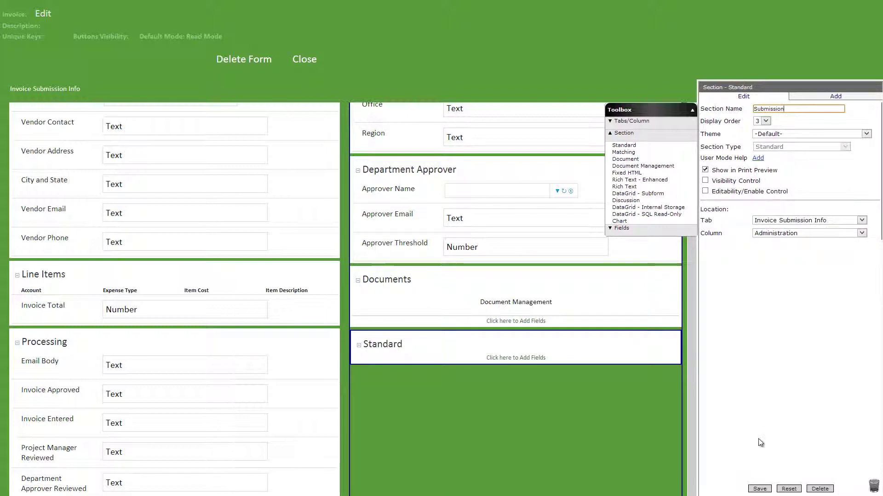
left_click(757, 488)
Step: Add a non-editable Date Submitted field defaulting to Today(), then drop in a Button
left_click(622, 228)
left_click_drag(619, 179, 554, 368)
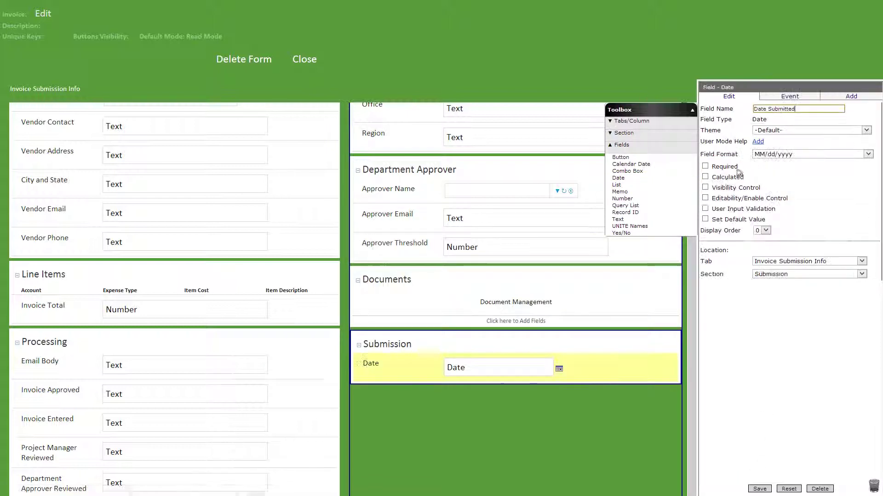
left_click(705, 197)
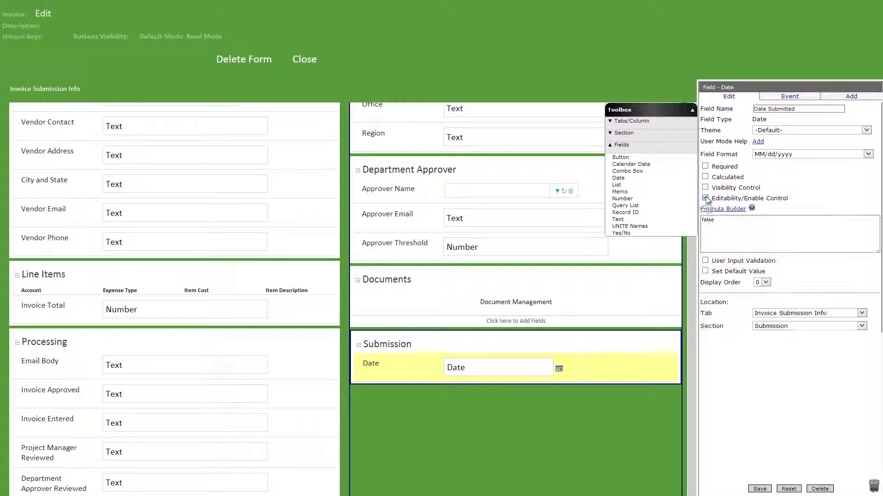
left_click(705, 271)
left_click(722, 284)
left_click(37, 162)
left_click(151, 32)
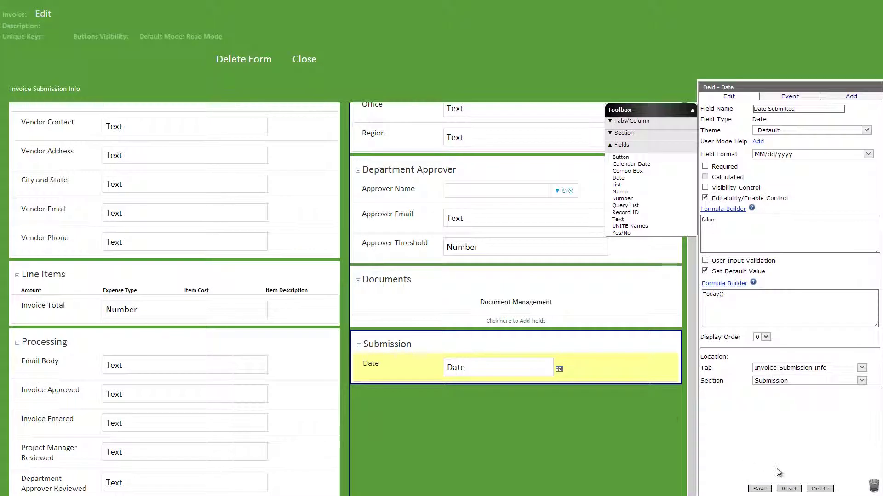
left_click(757, 489)
left_click_drag(620, 157, 608, 379)
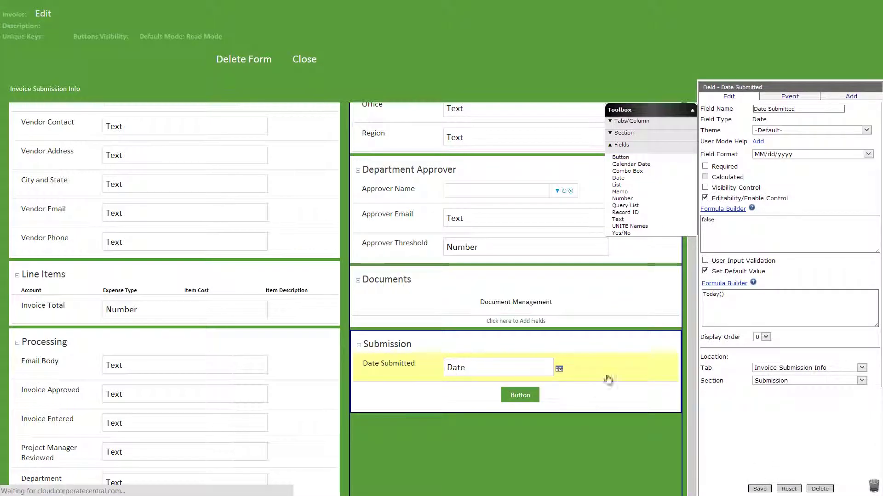
Step: Name the button Submit to Project Manager, visible only when [Invoice Entered]==''
left_click(819, 110)
type("Submit to Project Manager")
left_click(705, 199)
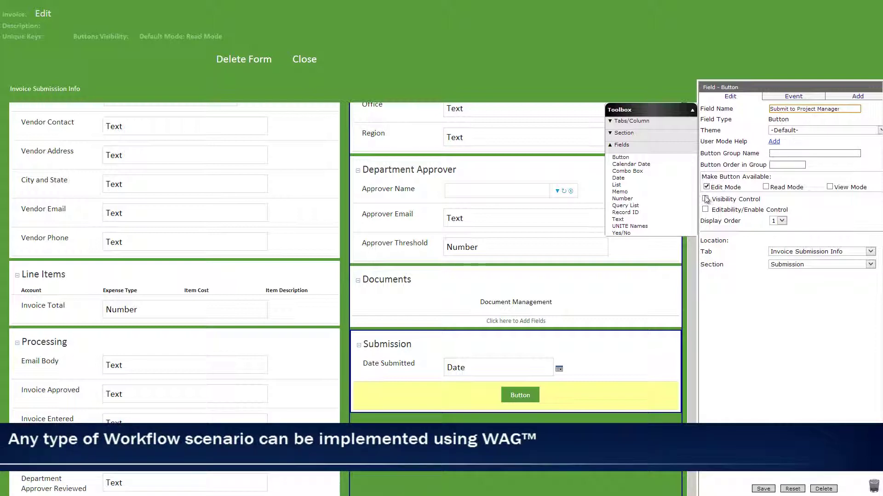
left_click(715, 210)
left_click(148, 164)
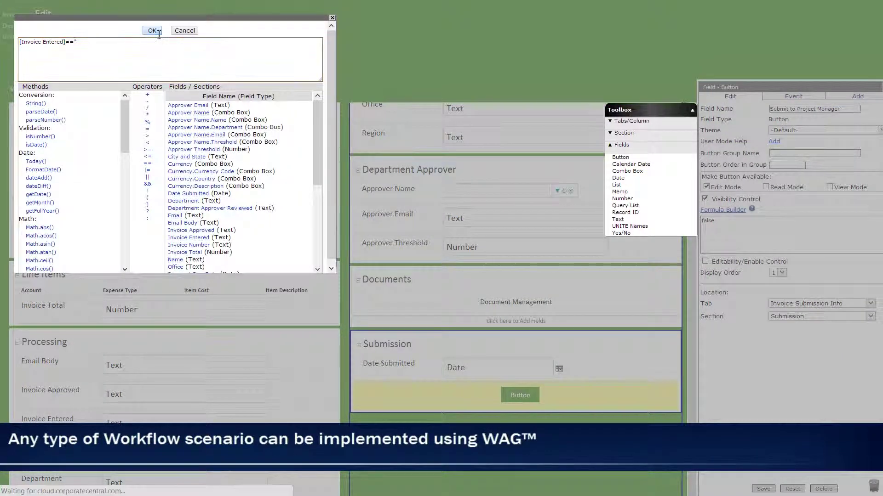
left_click(151, 30)
left_click(764, 489)
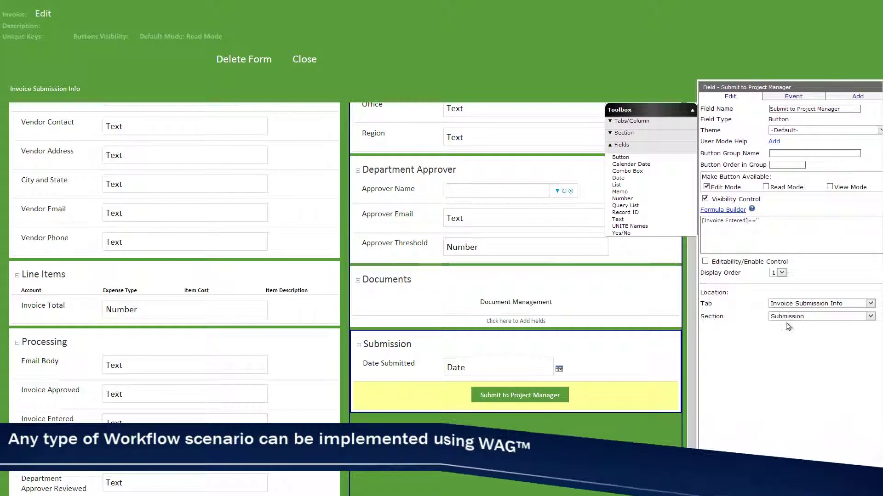
Step: Add a Set Value event that sets Invoice Entered to 'Yes'
left_click(801, 97)
left_click(803, 112)
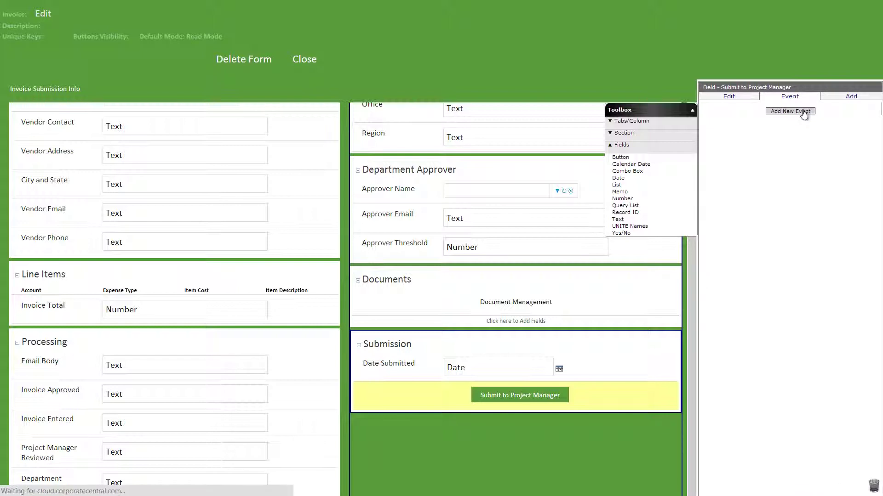
left_click(800, 122)
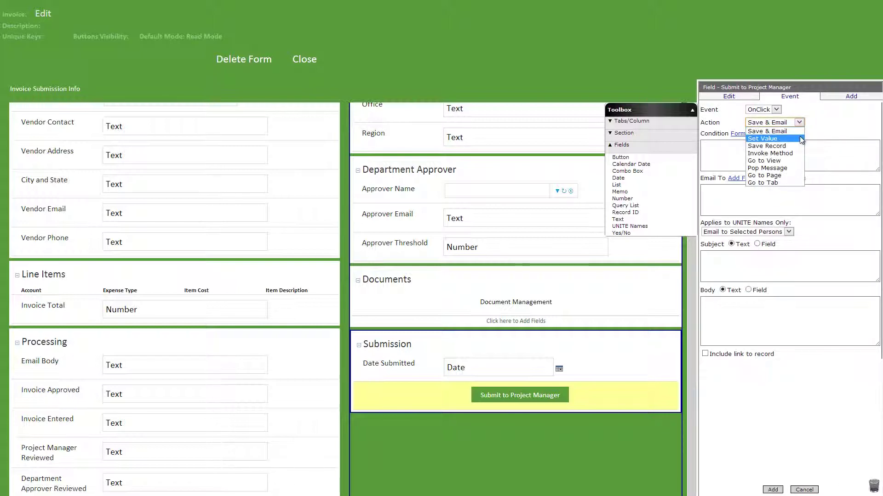
left_click(801, 138)
left_click(805, 189)
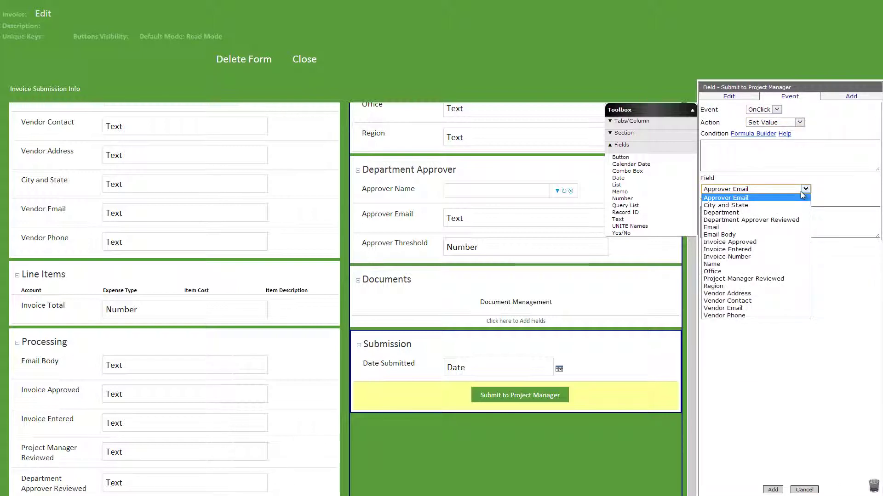
left_click(791, 251)
left_click(794, 225)
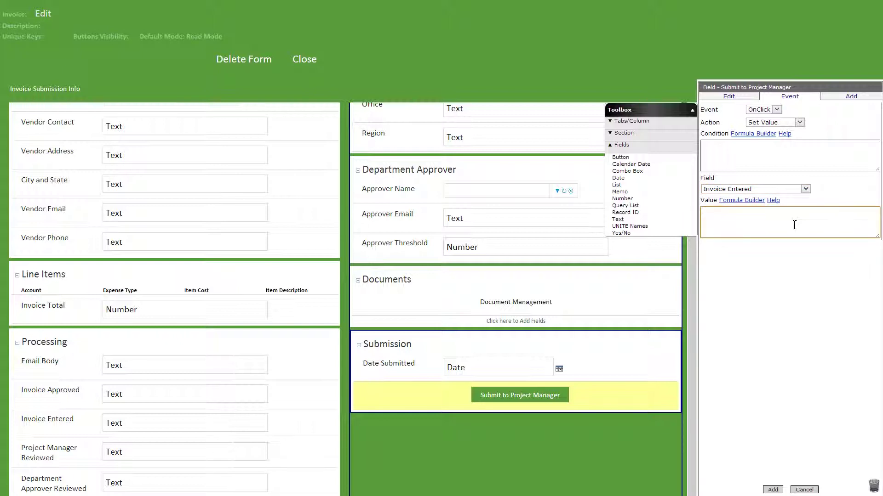
left_click(766, 486)
Step: Add a Save & Email event sending Email Body to [Email], then drop in another Button
left_click(785, 155)
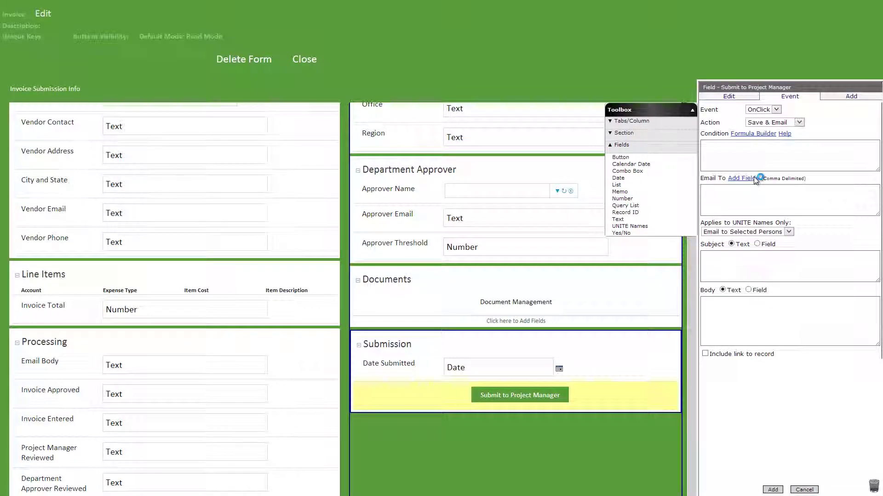
left_click(741, 178)
left_click(28, 137)
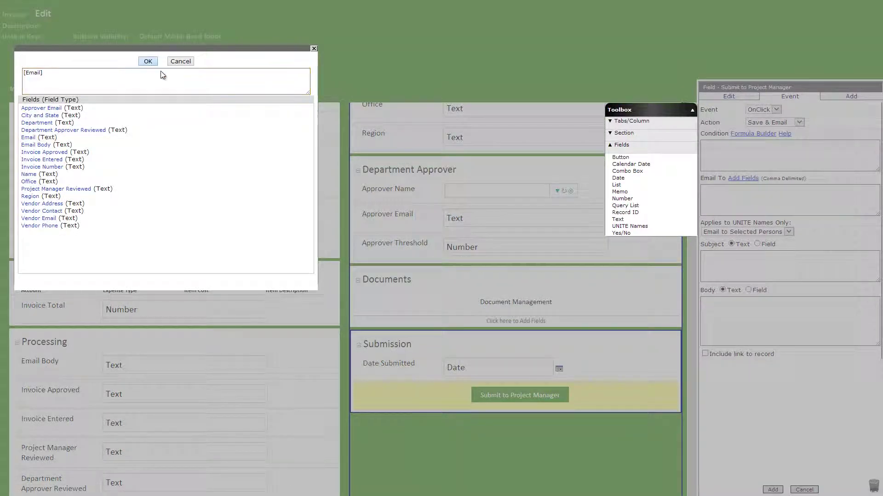
left_click(148, 61)
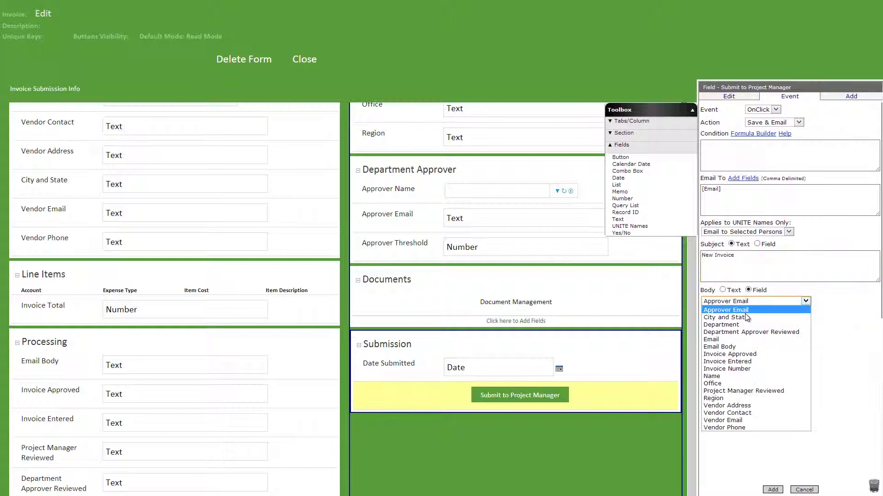
left_click(720, 346)
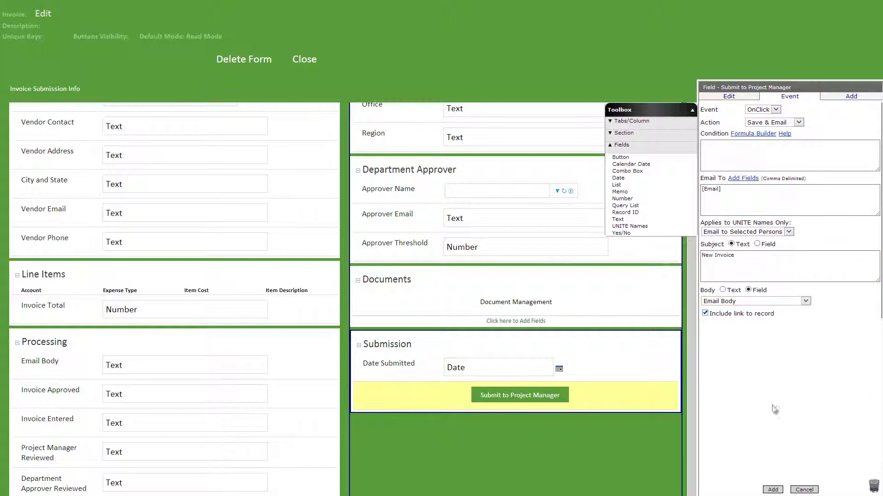
left_click(772, 490)
left_click_drag(620, 156, 580, 433)
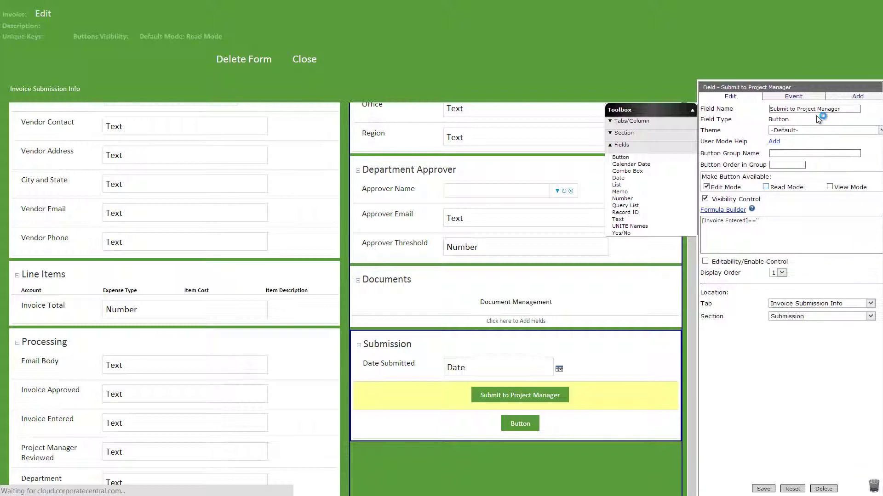
Step: Paste an Invoice Entered and Project Manager Reviewed visibility condition into the second button and save it
left_click(705, 200)
left_click(720, 210)
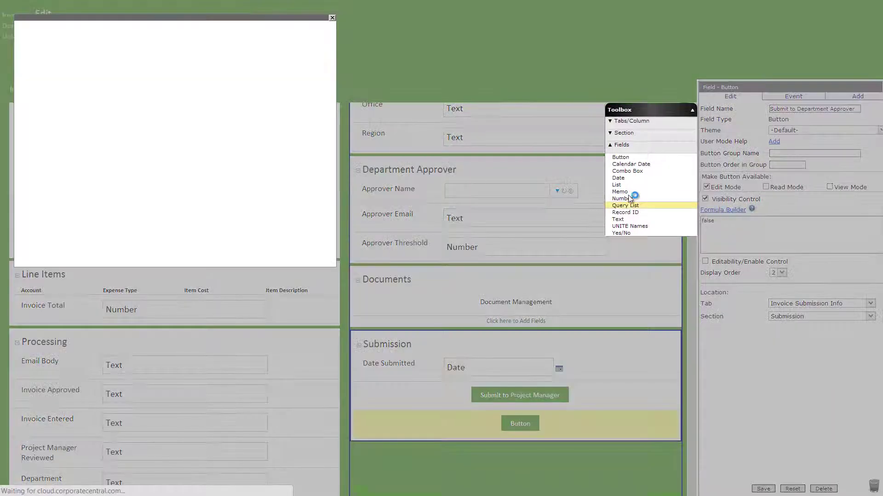
key("ctrl+a")
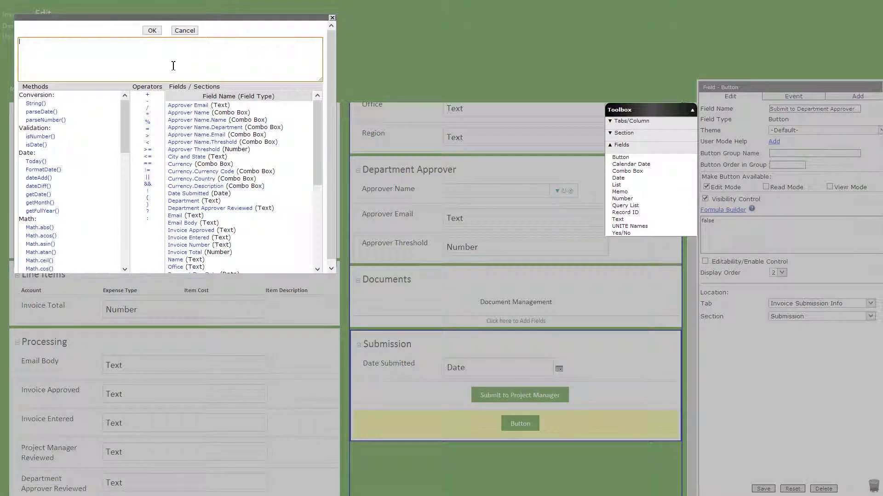
type("[Invoice Entered]!='' && [Project Manager Reviewed] == ''")
scroll(165, 170, "down", 4)
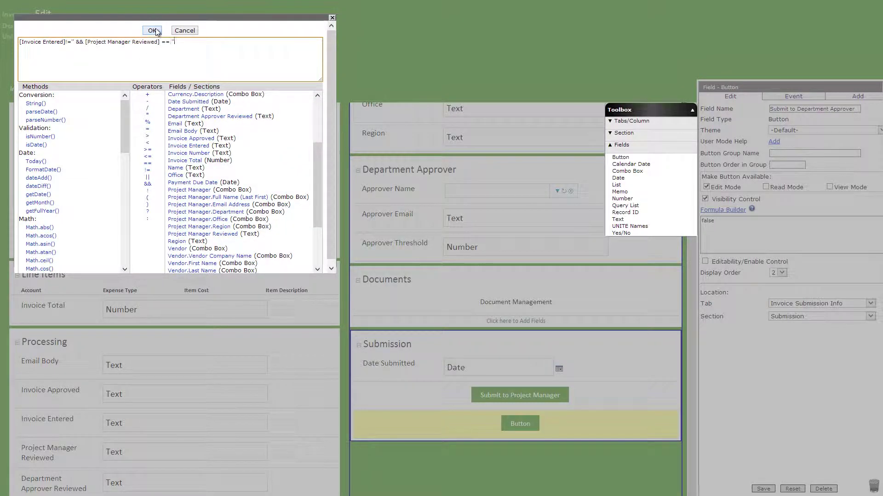
left_click(153, 30)
left_click(763, 488)
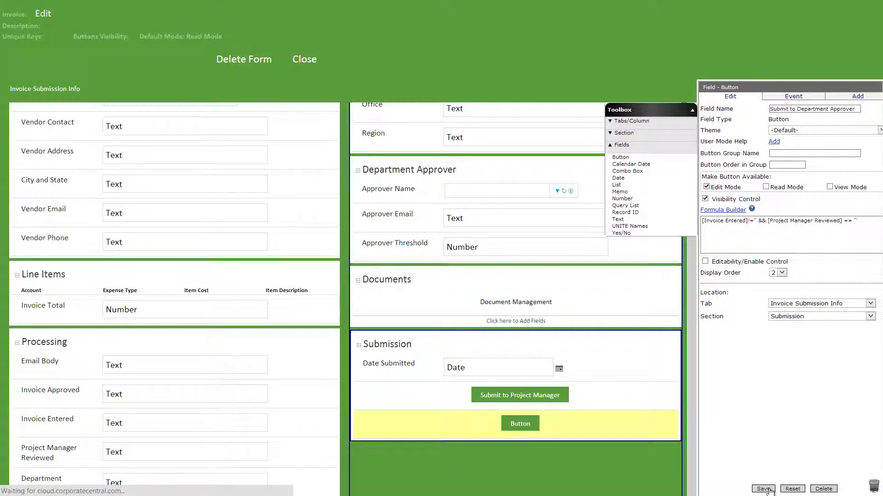
Step: Add a Set Value event setting Project Manager Reviewed to 'Yes'
left_click(781, 98)
left_click(781, 110)
left_click(785, 123)
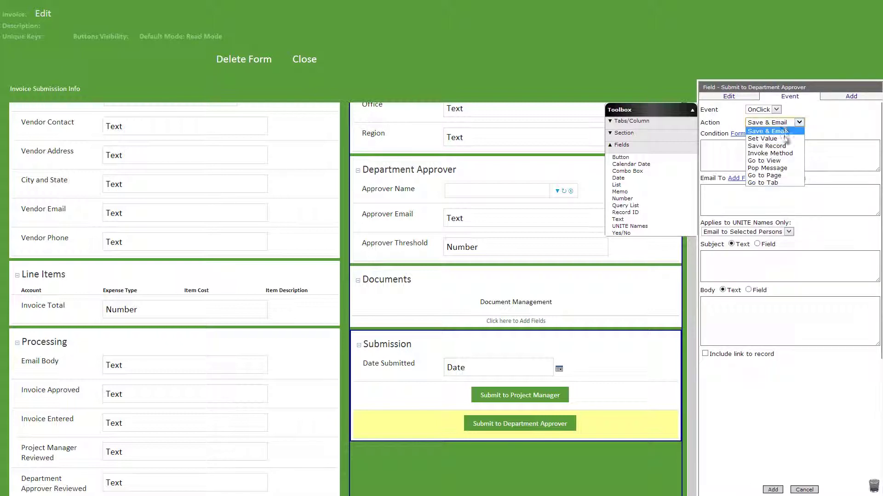
left_click(786, 138)
left_click(780, 189)
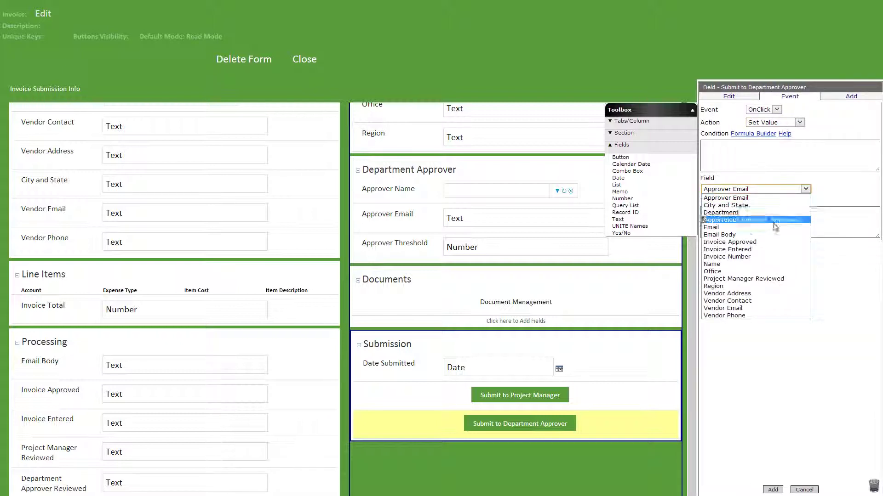
left_click(754, 278)
left_click(773, 223)
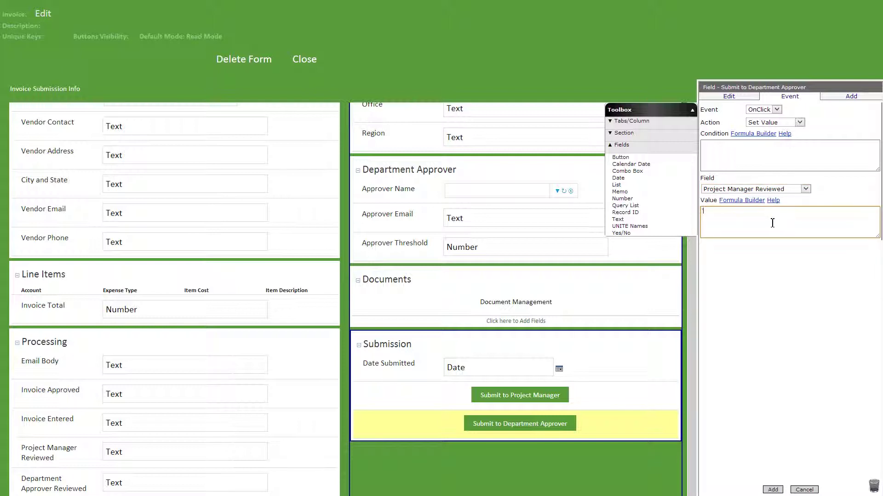
type("'Yes'")
left_click(772, 489)
Step: Email [Approver Email] 'New Invoice': 'A new invoice is awaiting your approval.' with record link
left_click(786, 153)
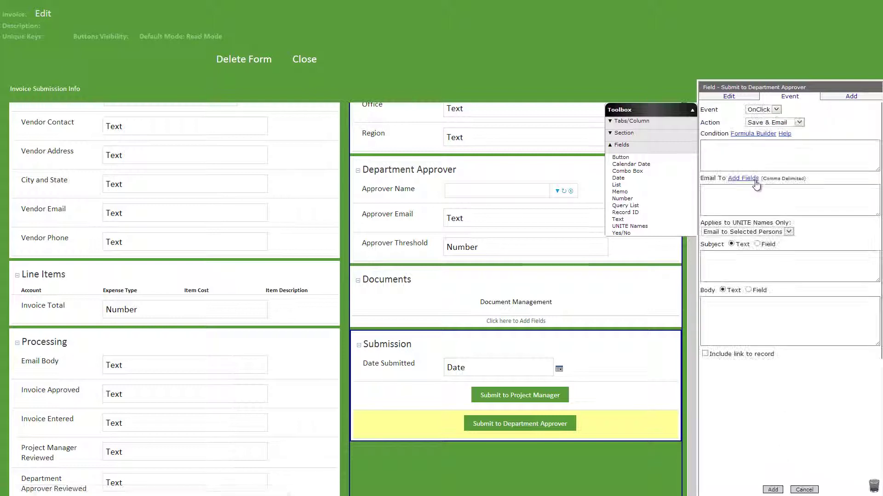
left_click(752, 178)
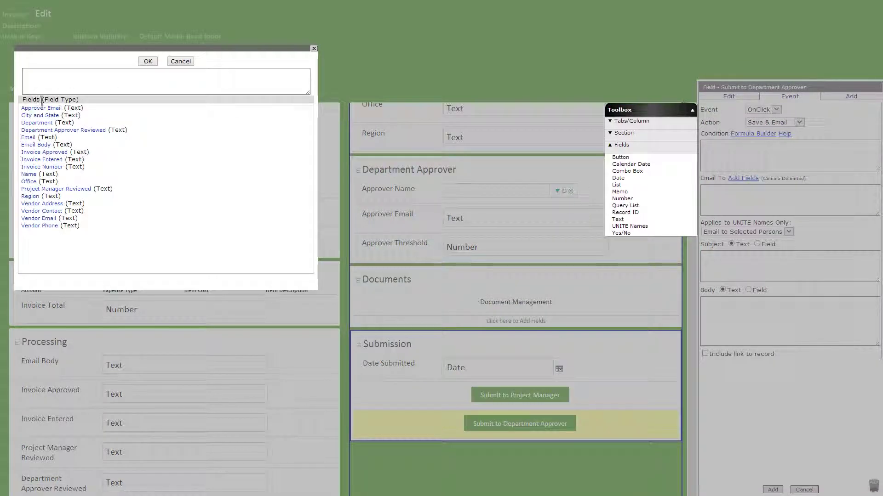
left_click(41, 108)
left_click(148, 61)
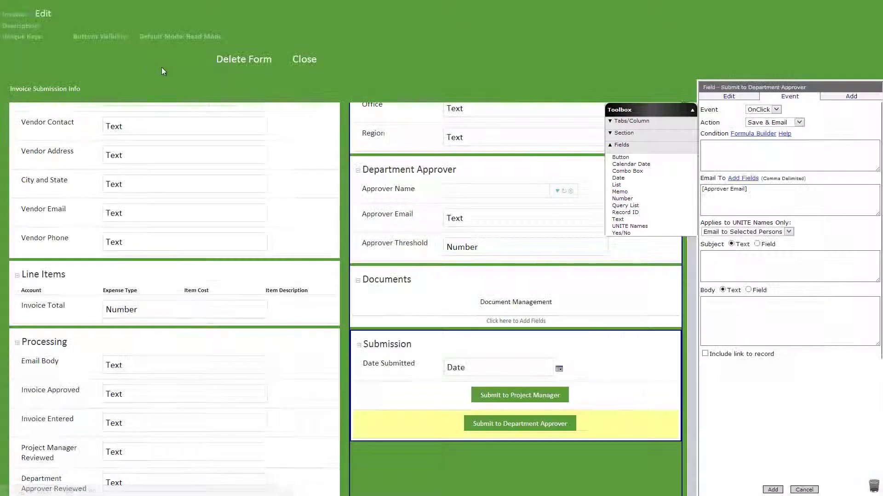
left_click(757, 264)
type("New Invoice")
left_click(759, 322)
type("A new invoice is awaiting your approval.")
left_click(706, 355)
left_click(773, 489)
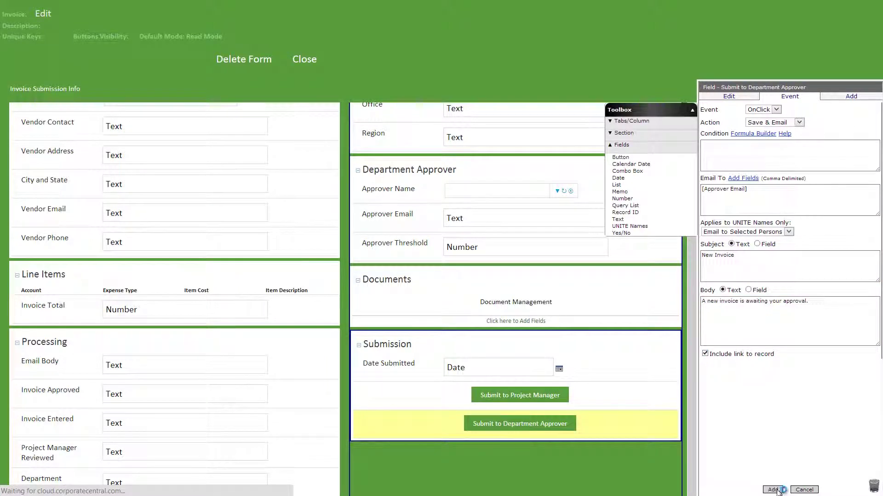
left_click_drag(617, 133, 90, 91)
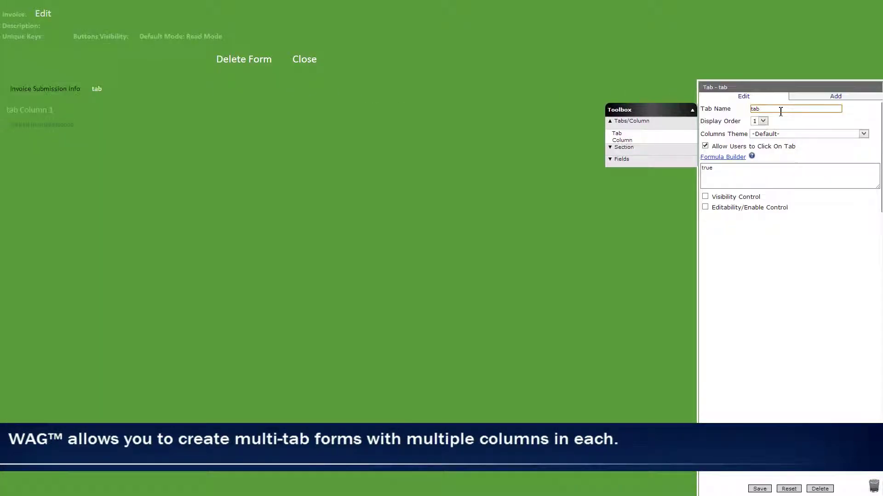
Step: Name the new tab Invoice Processing, visible only when [Project Manager Reviewed]!=''
key("ctrl+a")
type("Invoice Processing")
left_click(704, 196)
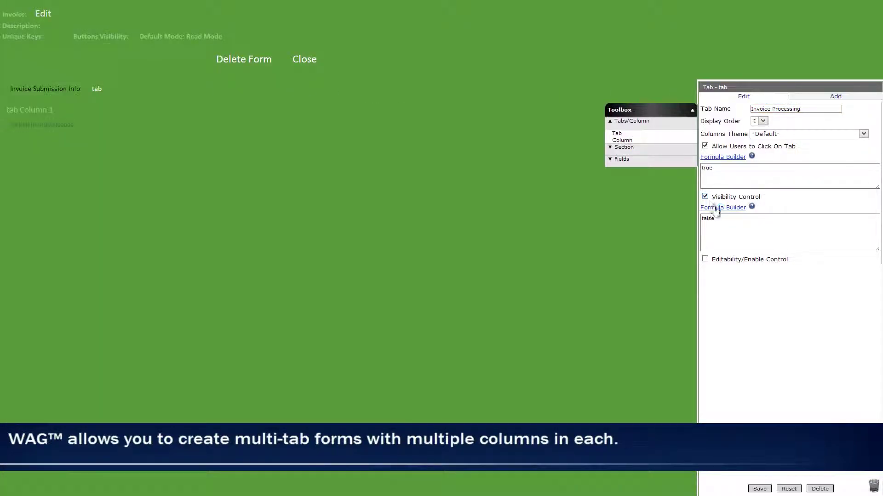
left_click(715, 208)
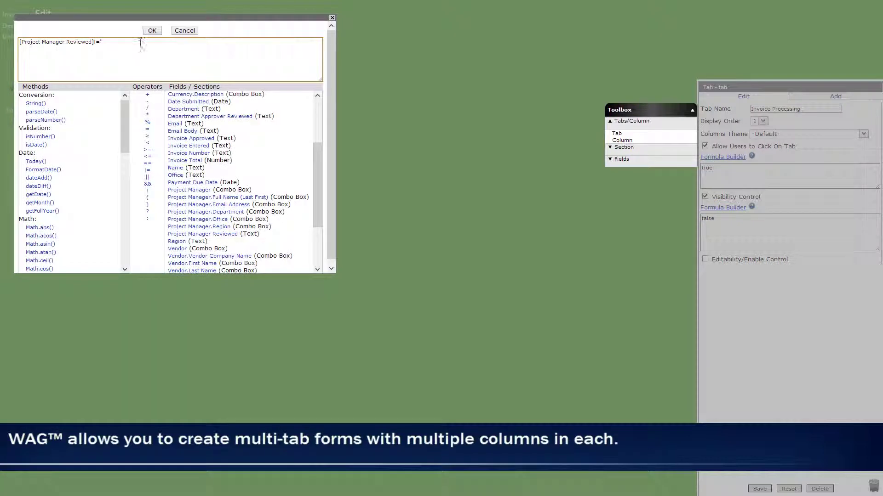
left_click(150, 30)
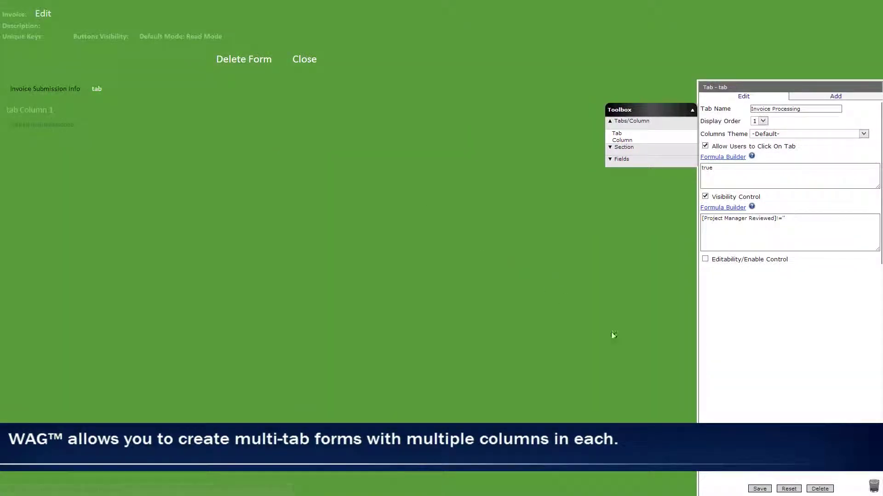
left_click(759, 489)
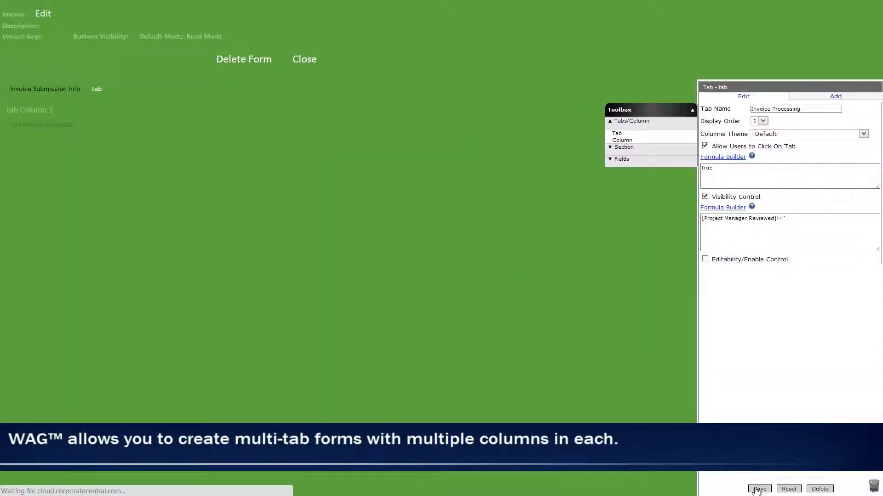
Step: Rename the tab's column and add a Standard section named Assign
left_click(38, 115)
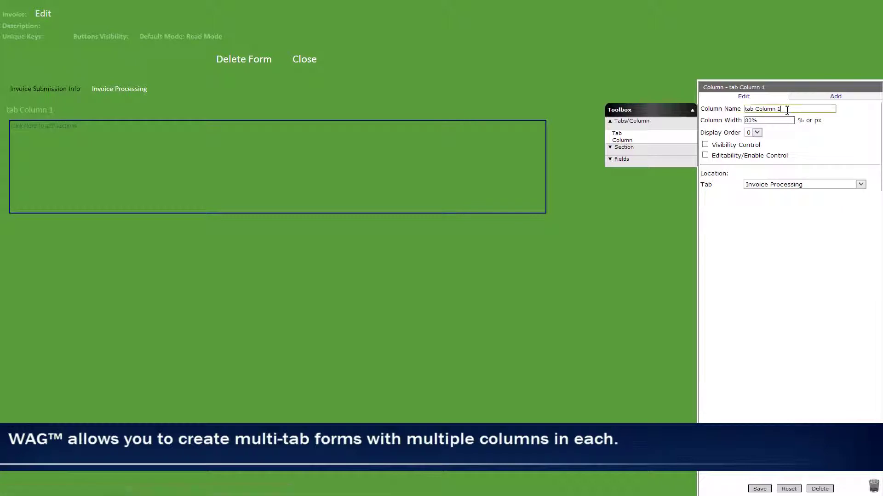
left_click_drag(723, 109, 721, 109)
type("Col")
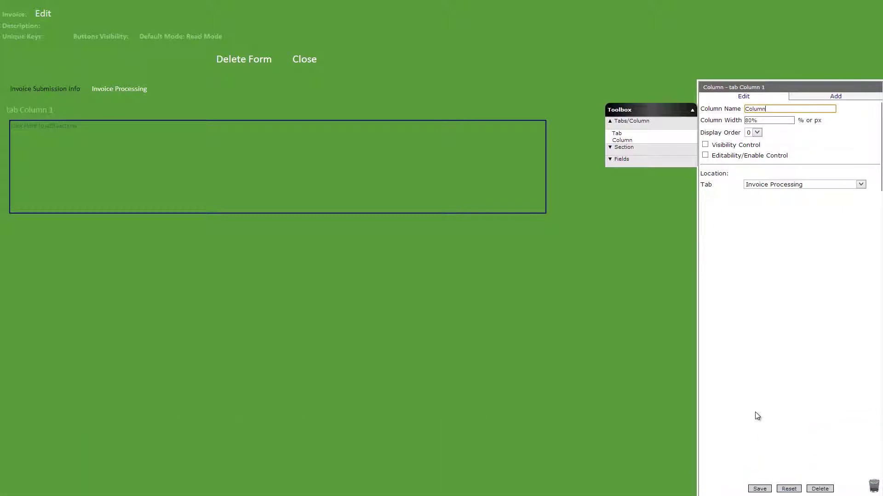
left_click(759, 489)
left_click(623, 147)
left_click_drag(623, 145, 387, 156)
type("Assign")
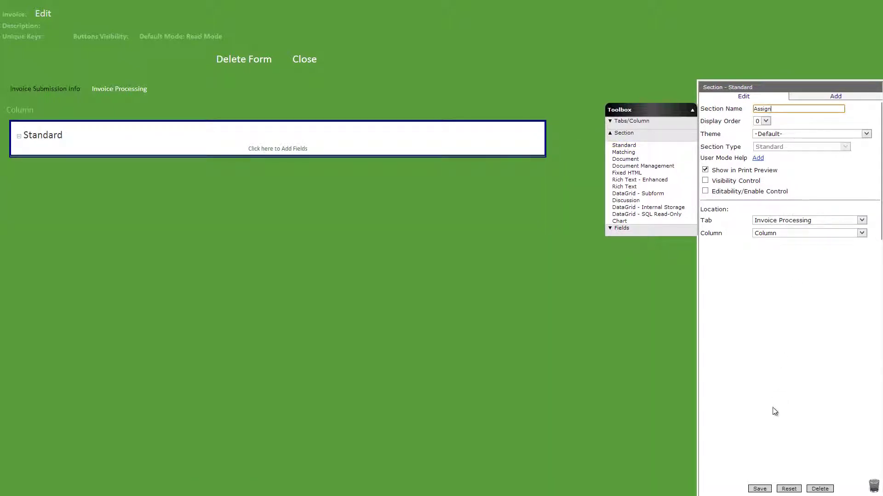
left_click(759, 489)
Step: Add an Assigned To combo box drawing choices from TRM Contact records
left_click(621, 228)
left_click_drag(627, 170, 437, 146)
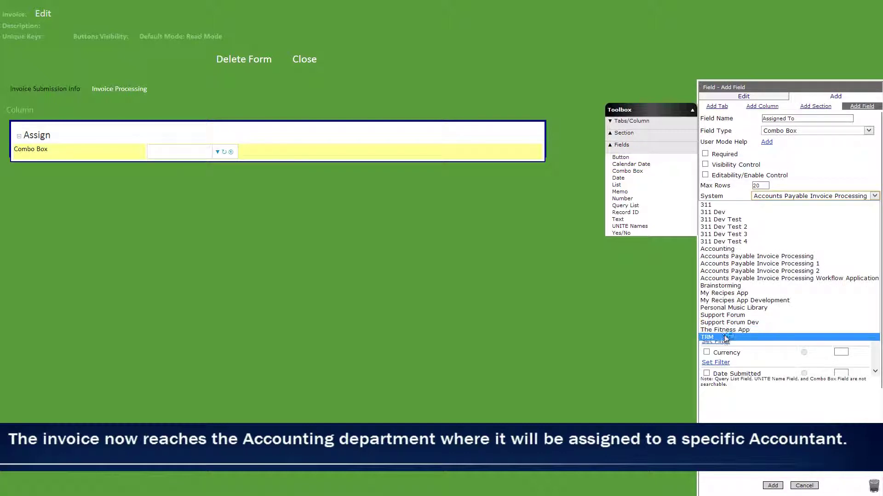
left_click(721, 339)
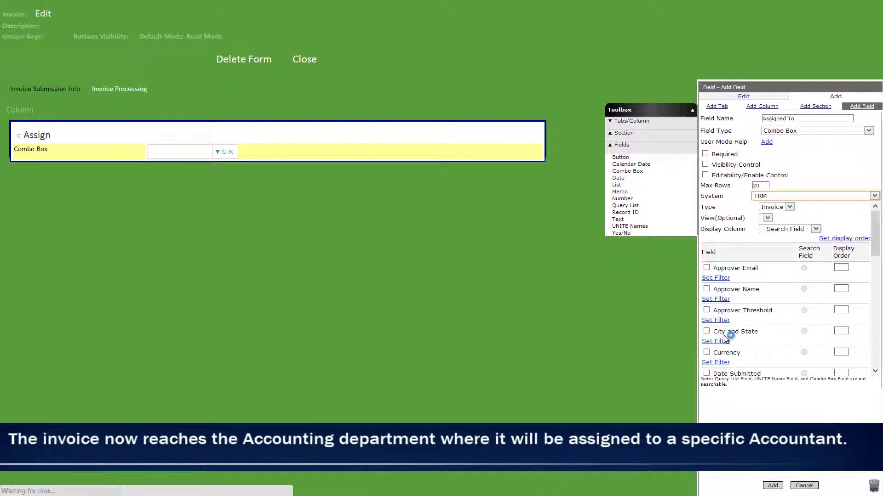
left_click(761, 219)
left_click(759, 234)
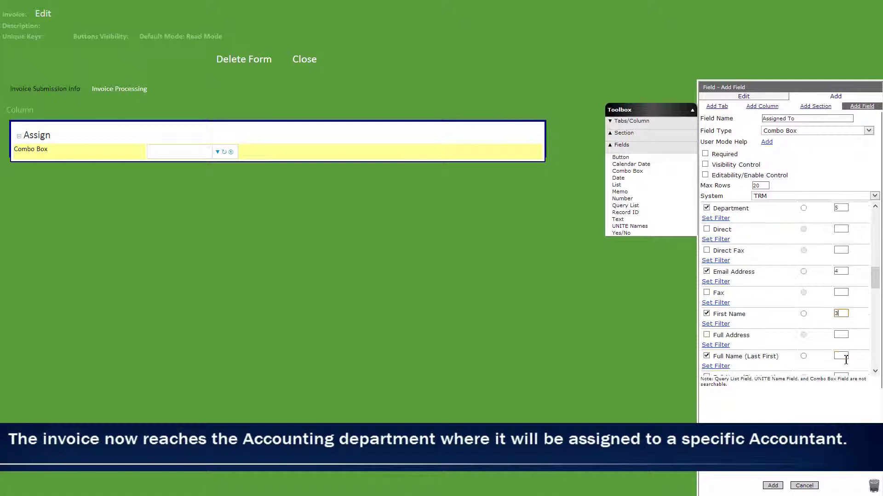
scroll(813, 314, "down", 1)
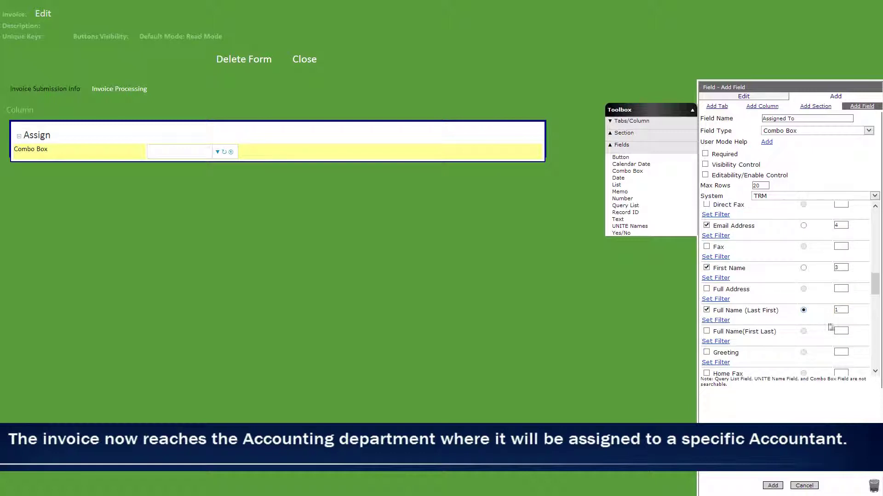
type("2")
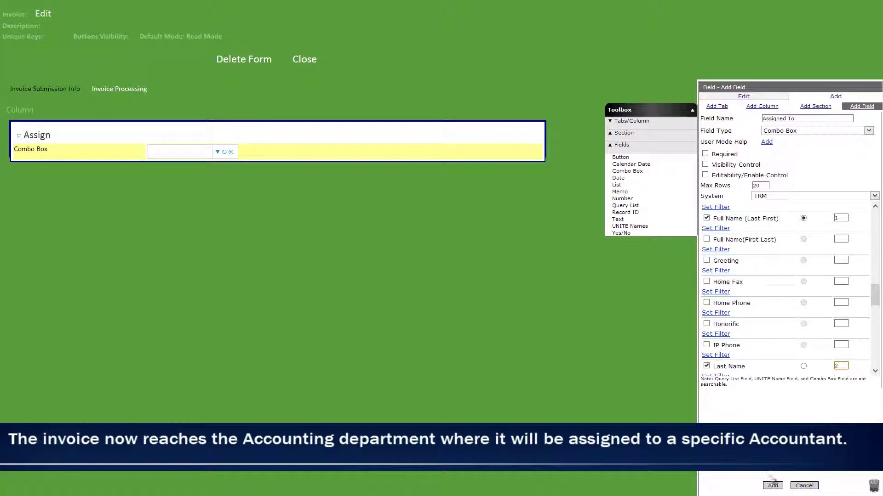
left_click(772, 486)
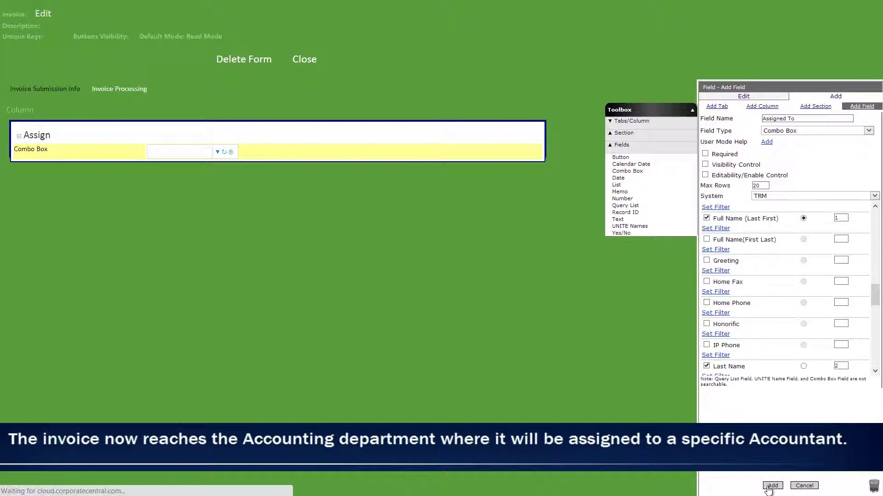
Step: Add a calculated Assigned to Email field, an Assigned Date text field, and a Button
left_click_drag(617, 219, 457, 169)
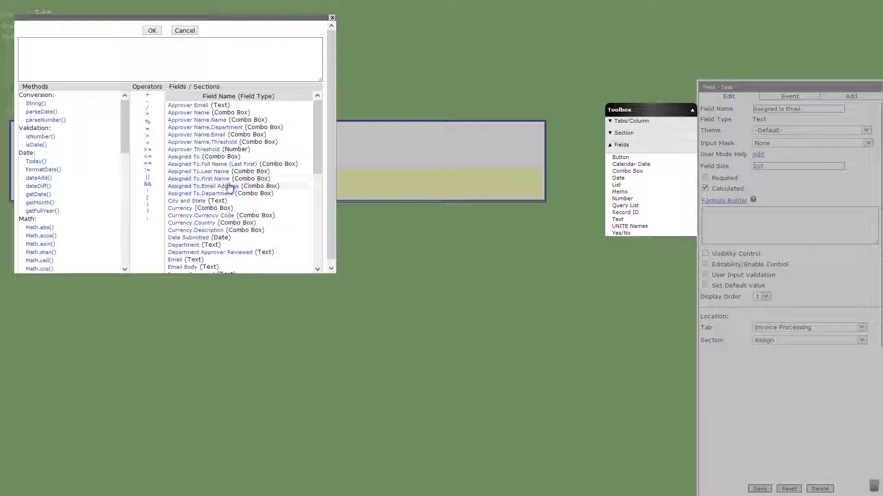
left_click(225, 186)
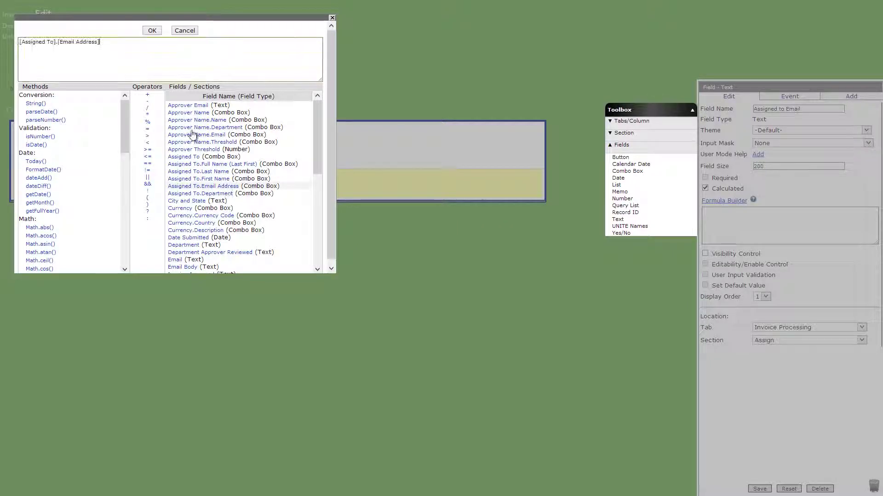
left_click(152, 30)
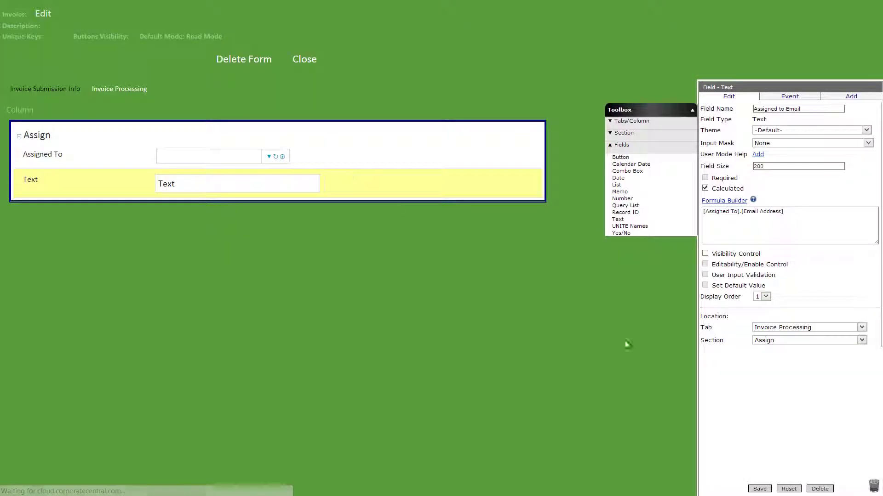
left_click(761, 489)
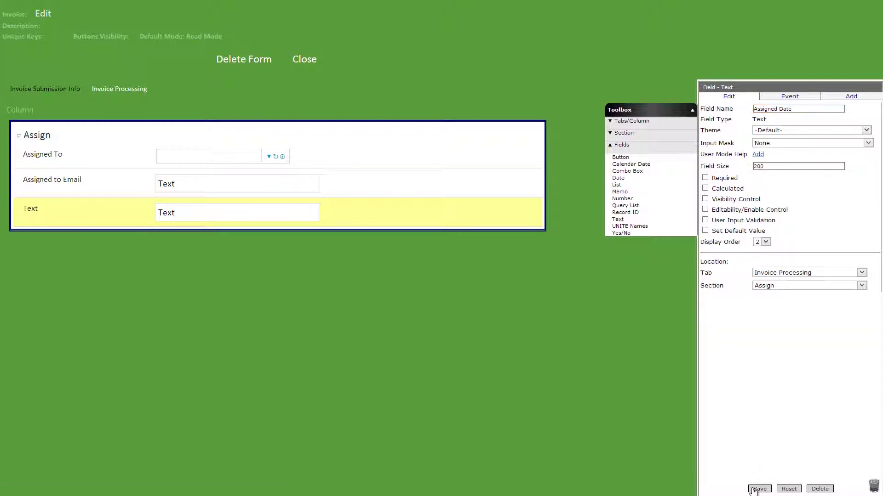
left_click(759, 489)
left_click_drag(620, 157, 506, 228)
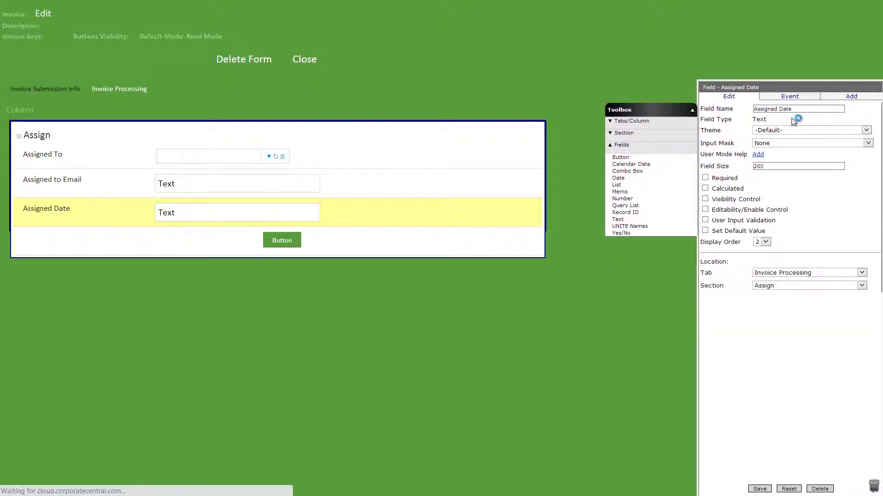
Step: Save the button as Assign with a Set Value event setting Assigned Date to Today()
left_click(763, 488)
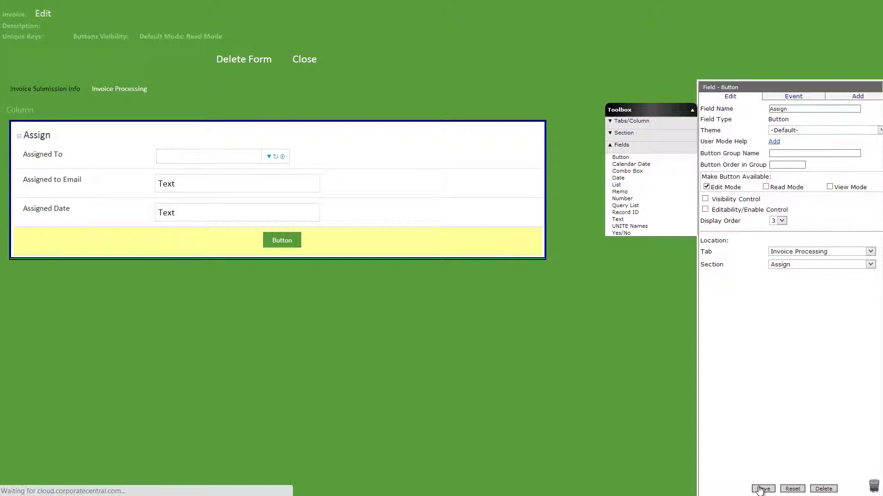
left_click(800, 124)
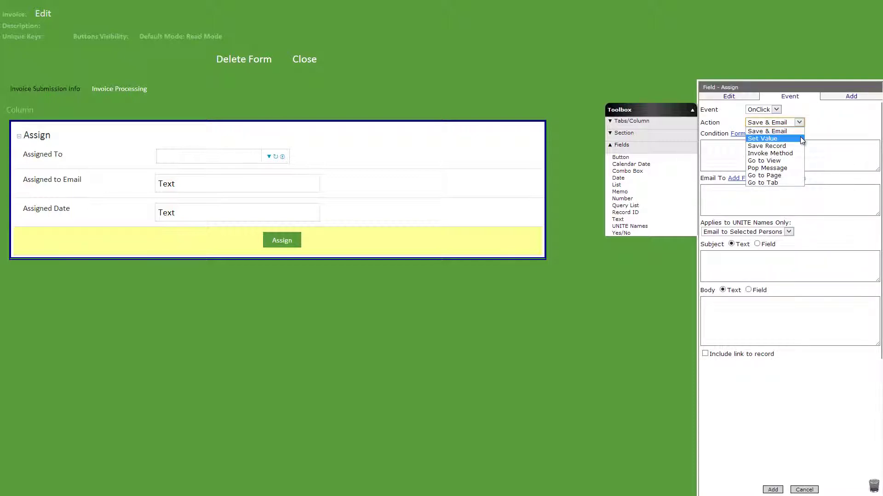
left_click(800, 136)
left_click(782, 189)
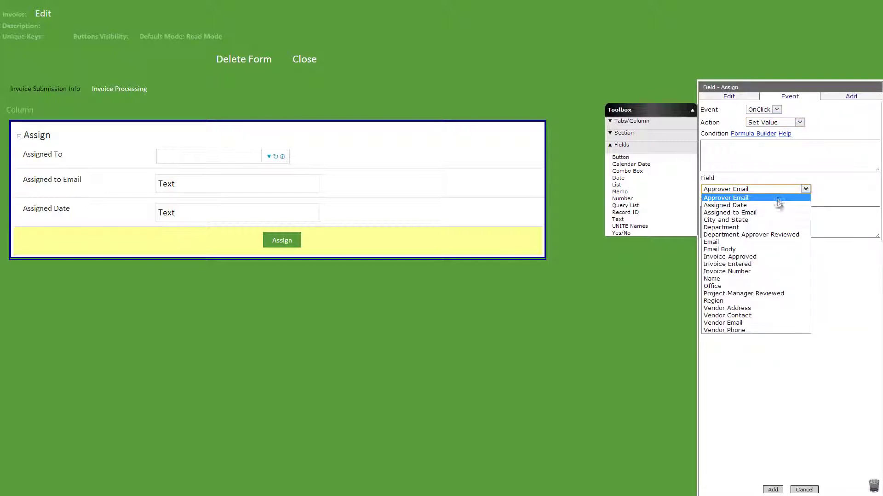
left_click(778, 205)
left_click(741, 201)
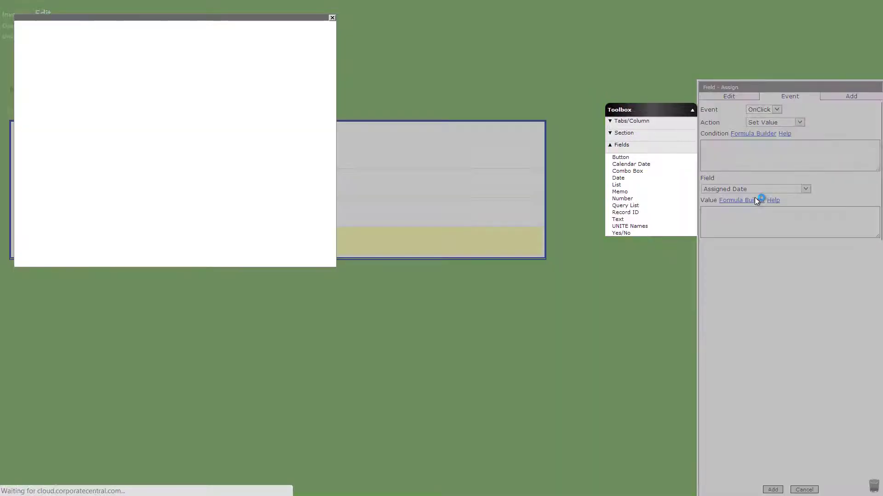
left_click(35, 161)
left_click(152, 30)
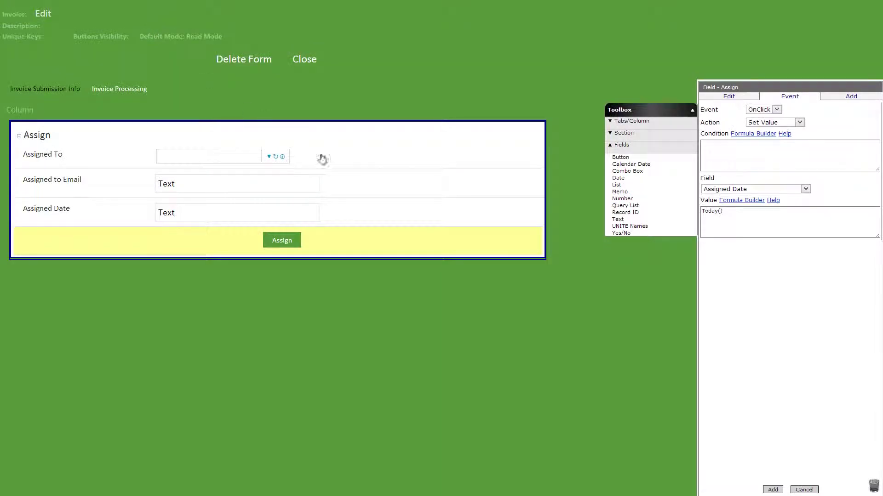
left_click(772, 491)
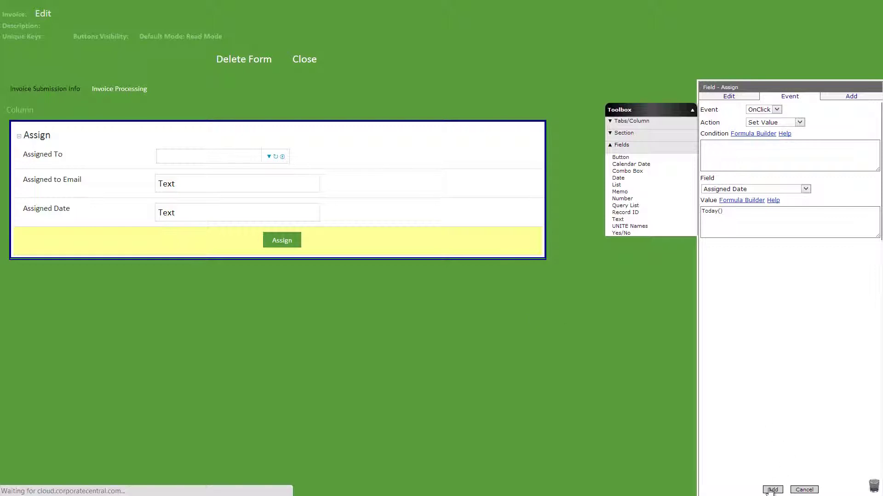
Step: Add a Save & Email event to Assigned to Email with subject and record link
left_click(779, 155)
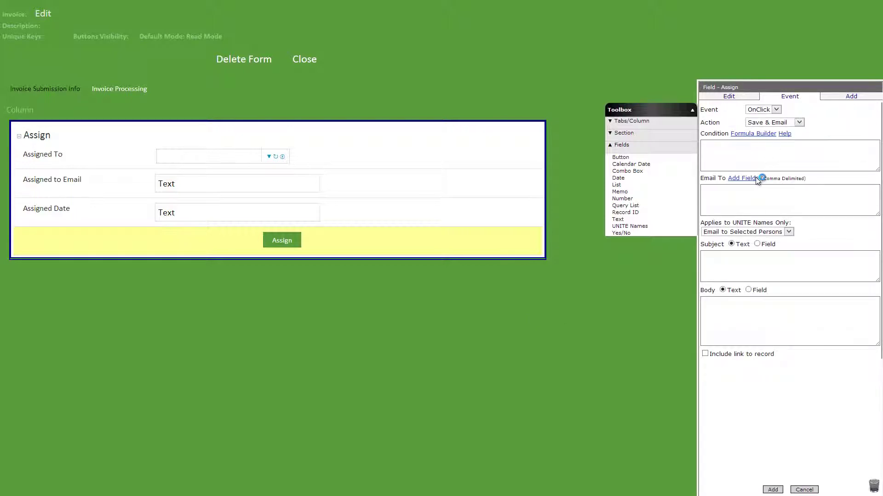
left_click(755, 179)
left_click(55, 123)
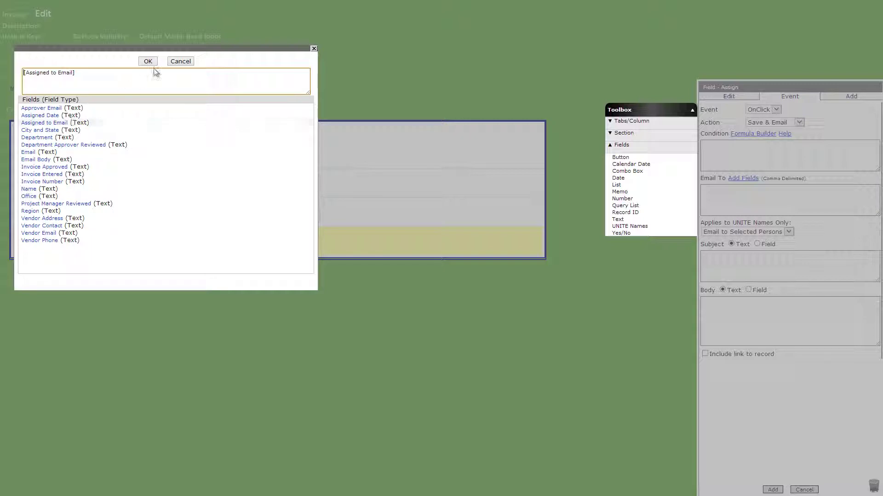
left_click(148, 62)
left_click(733, 262)
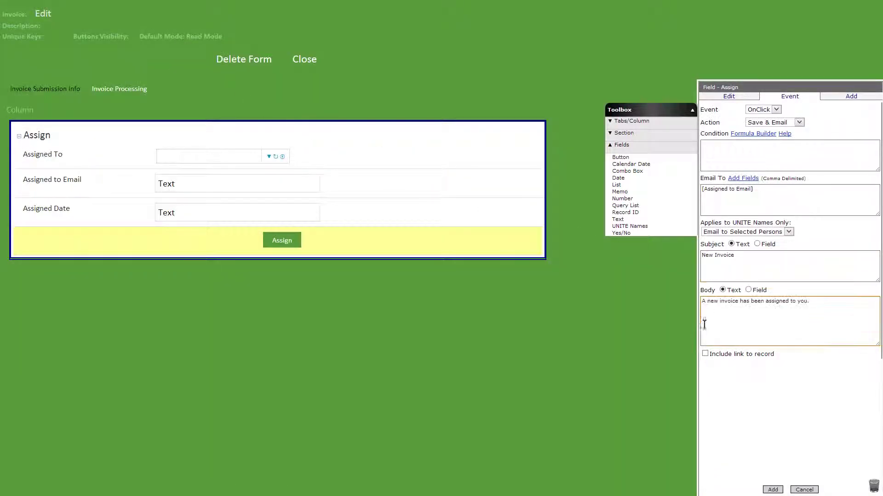
left_click(705, 353)
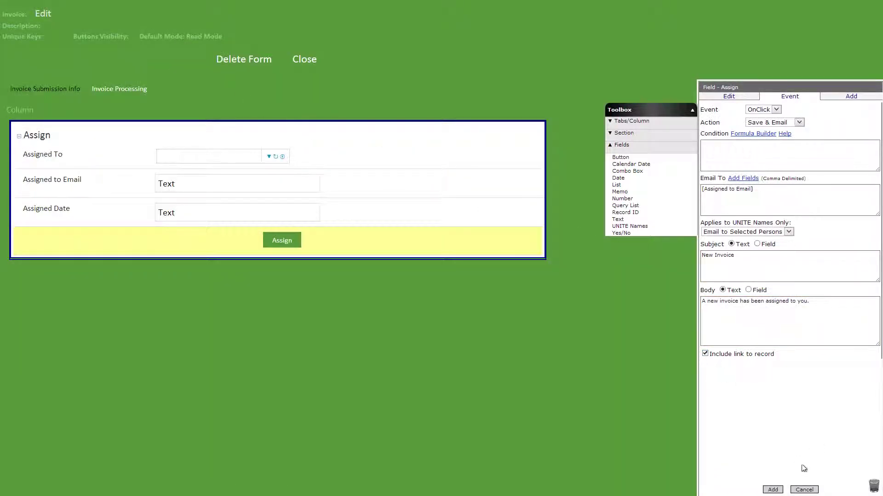
left_click(770, 491)
left_click(624, 133)
Step: Add a Standard section named Approval, visible only when [Assigned Date]!=''
left_click_drag(624, 145, 451, 270)
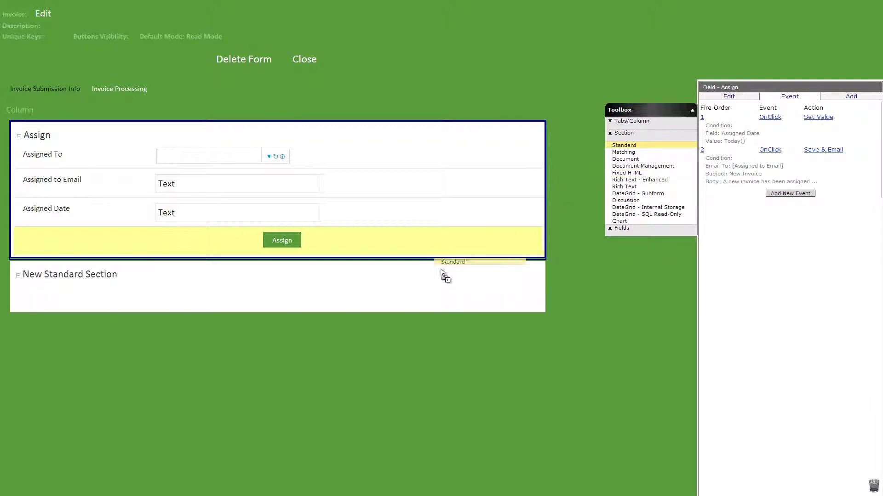
left_click(422, 282)
left_click(704, 181)
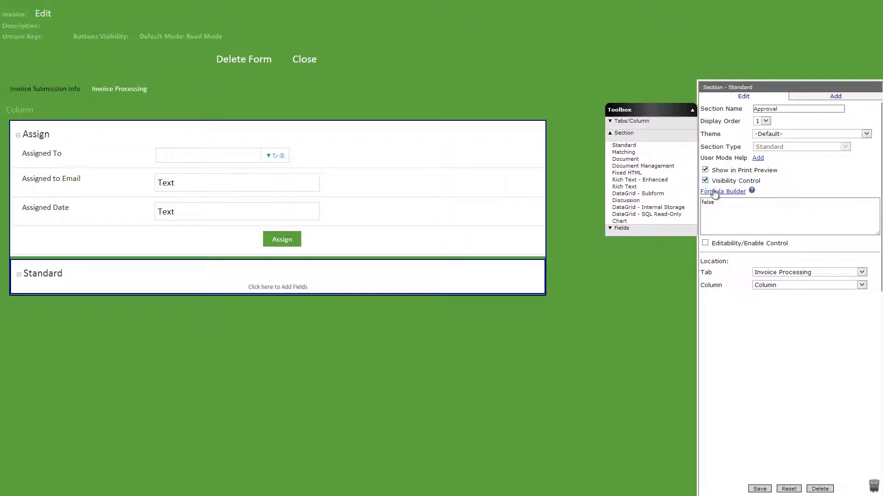
left_click(722, 191)
type("[Assigned Date]!=''")
left_click(152, 30)
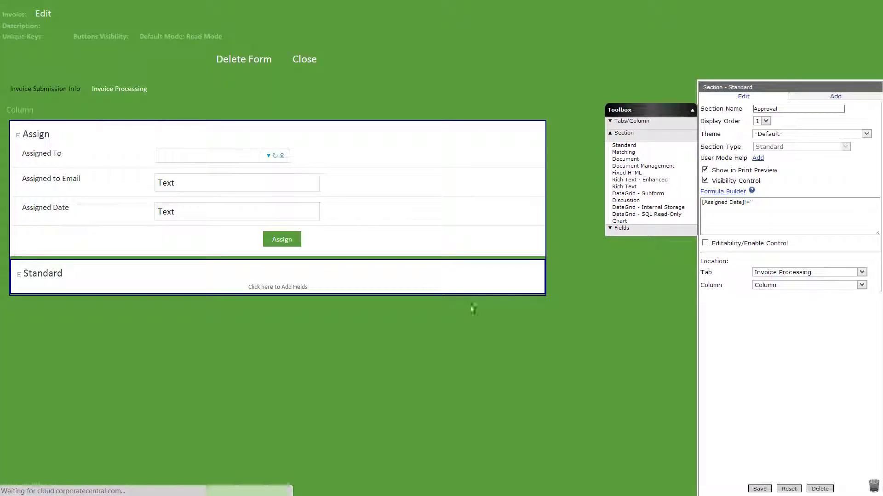
left_click(759, 490)
Step: Add Check Number and formula-controlled Check Date text fields, plus a Button below them
left_click(621, 228)
left_click_drag(618, 219, 449, 295)
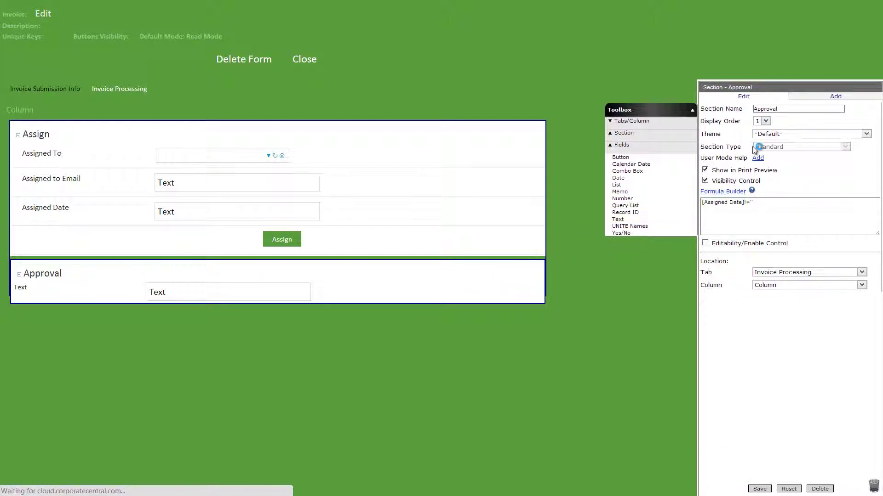
left_click(758, 489)
left_click_drag(617, 219, 451, 335)
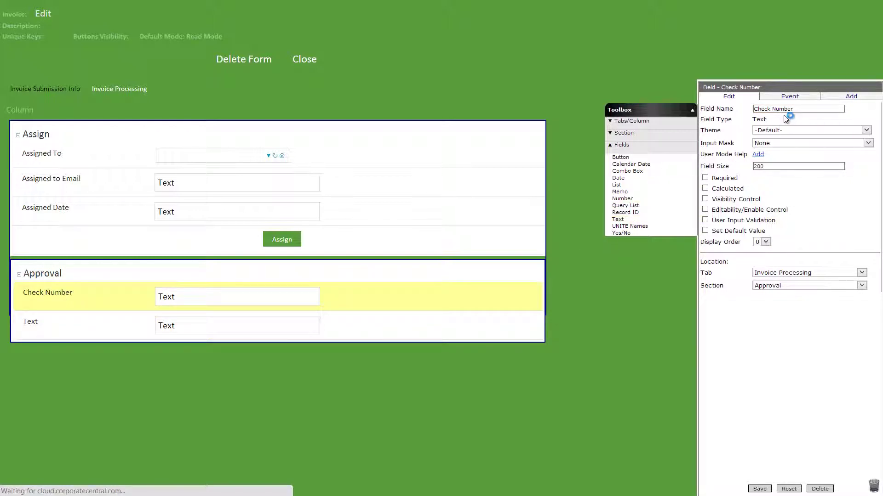
left_click(705, 210)
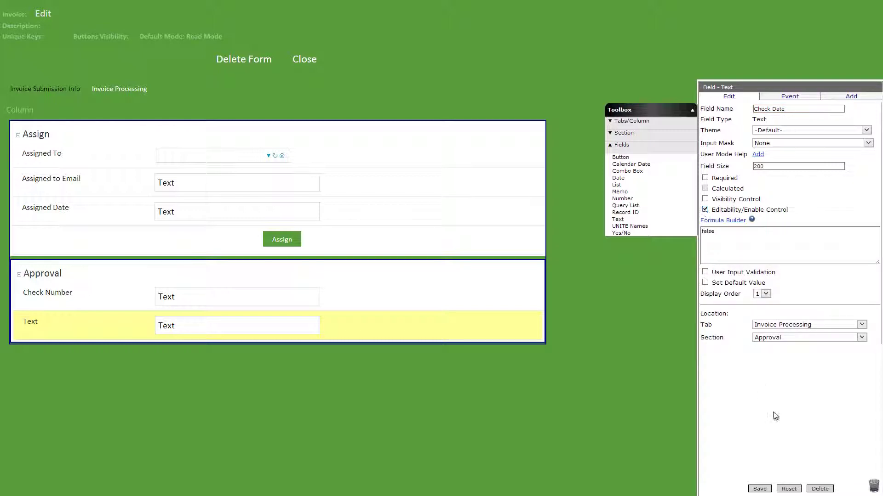
left_click(759, 489)
left_click_drag(620, 157, 418, 370)
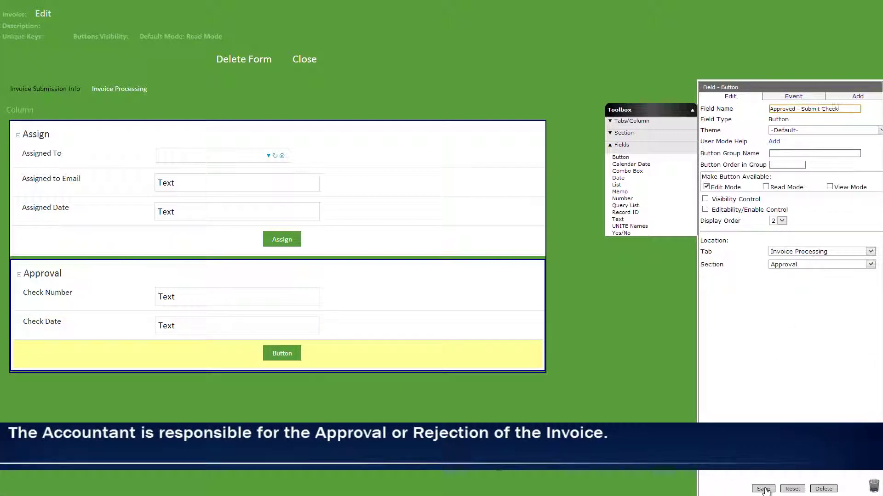
Step: Save the Approved - Submit Check button and add a click event setting Check Date to Today()
left_click(763, 490)
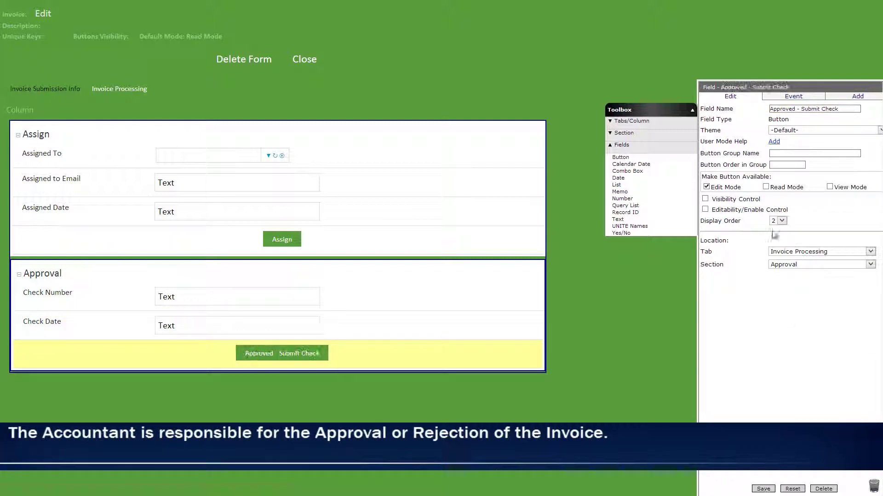
left_click(783, 97)
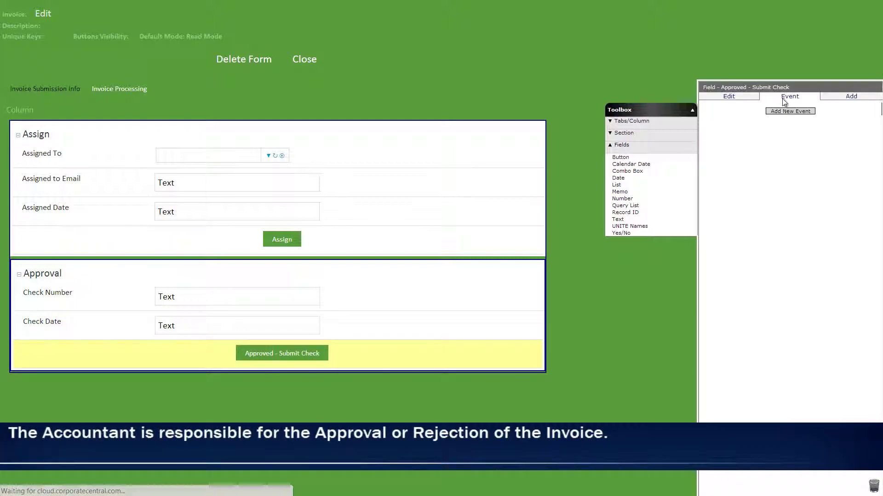
left_click(784, 115)
left_click(784, 123)
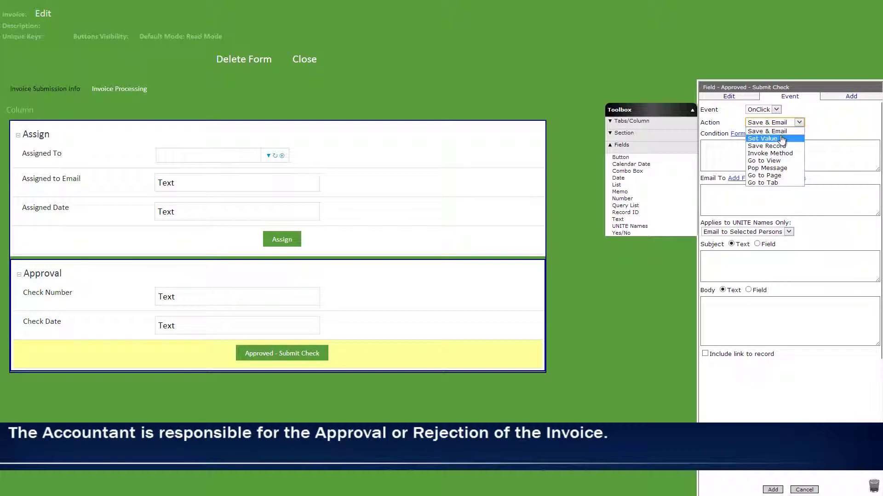
left_click(782, 137)
left_click(751, 188)
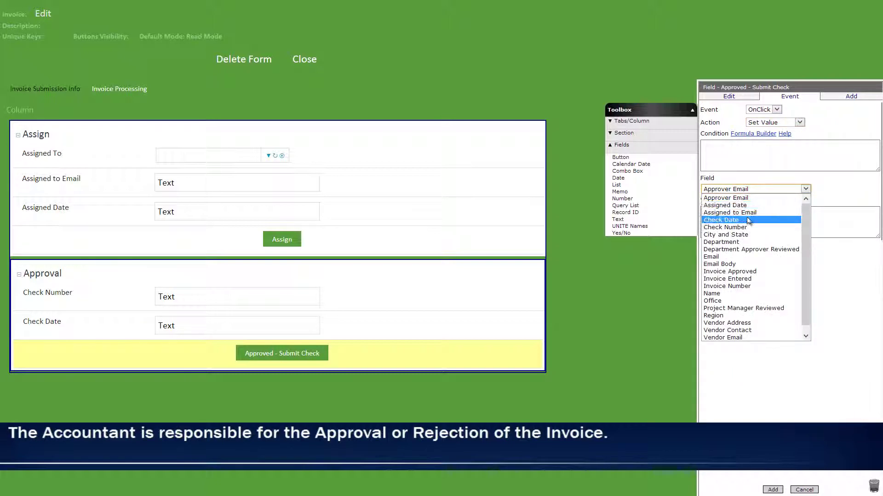
left_click(741, 220)
left_click(734, 201)
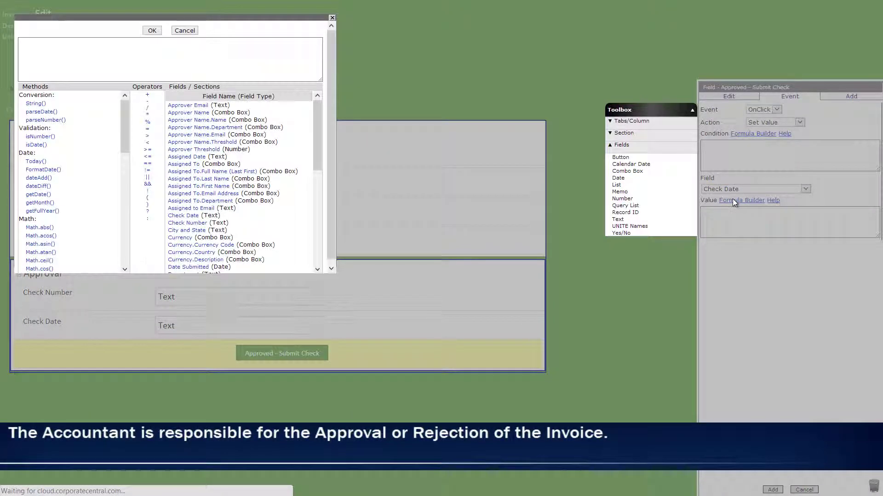
left_click(36, 161)
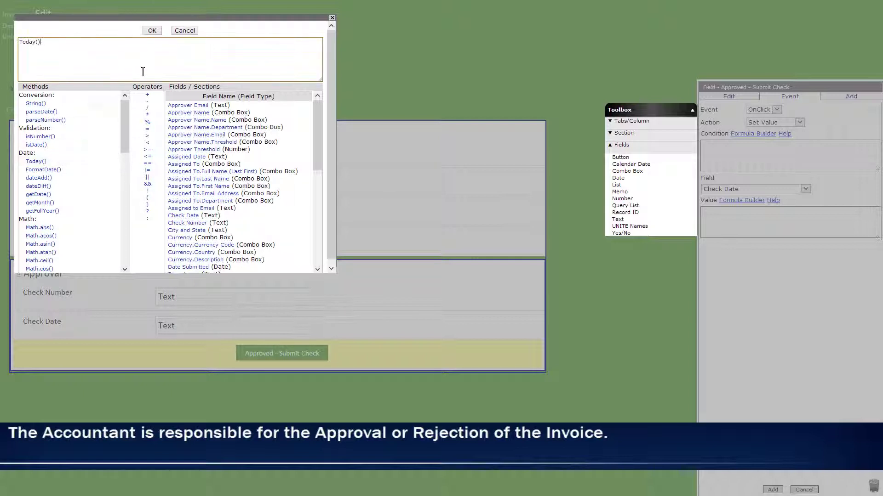
left_click(153, 32)
left_click(773, 489)
Step: Add a second Set Value event that sets Invoice Approved to 'Yes'
left_click(801, 157)
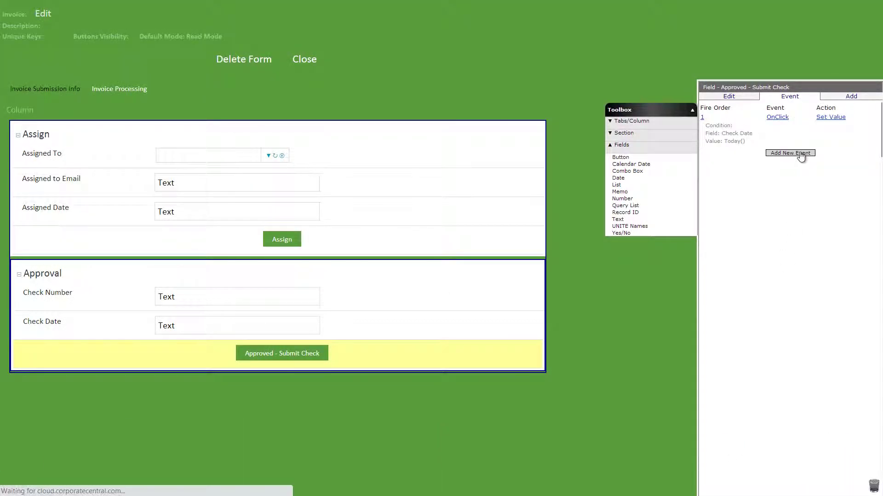
left_click(774, 123)
left_click(788, 151)
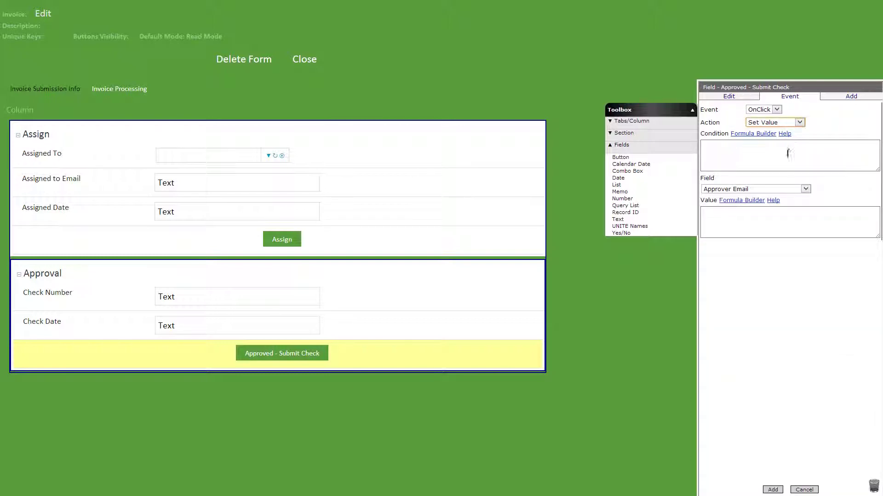
left_click(753, 189)
left_click(740, 262)
left_click(757, 213)
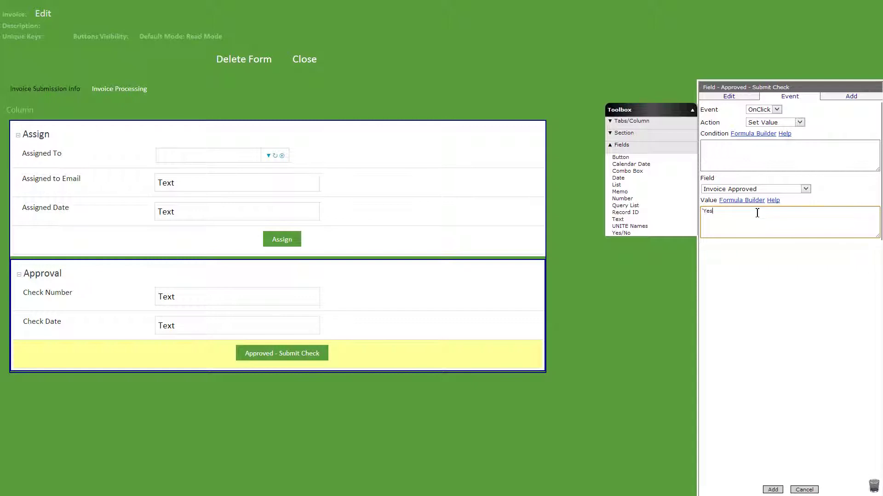
left_click(774, 490)
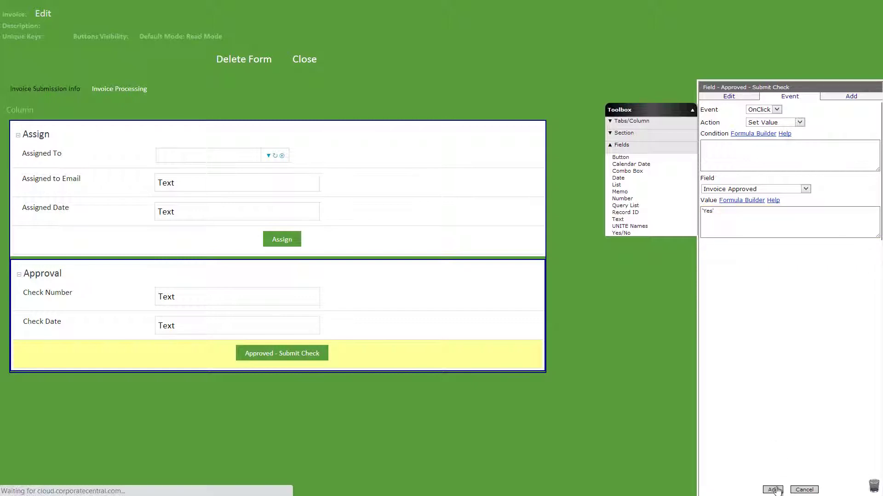
Step: Narrow the column's width to 50%
left_click(13, 115)
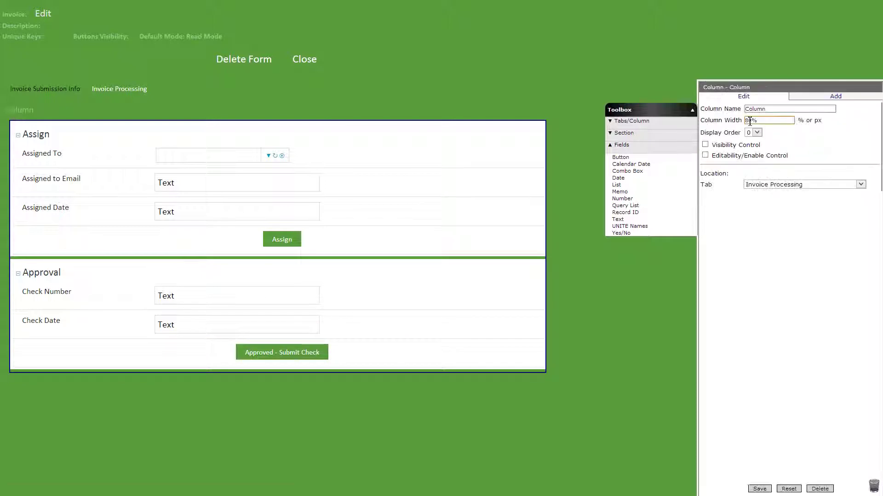
type("5")
left_click(759, 489)
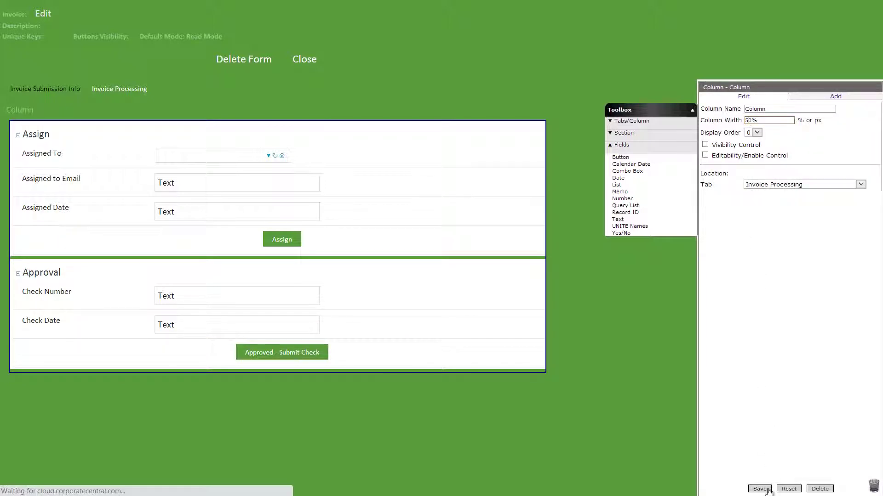
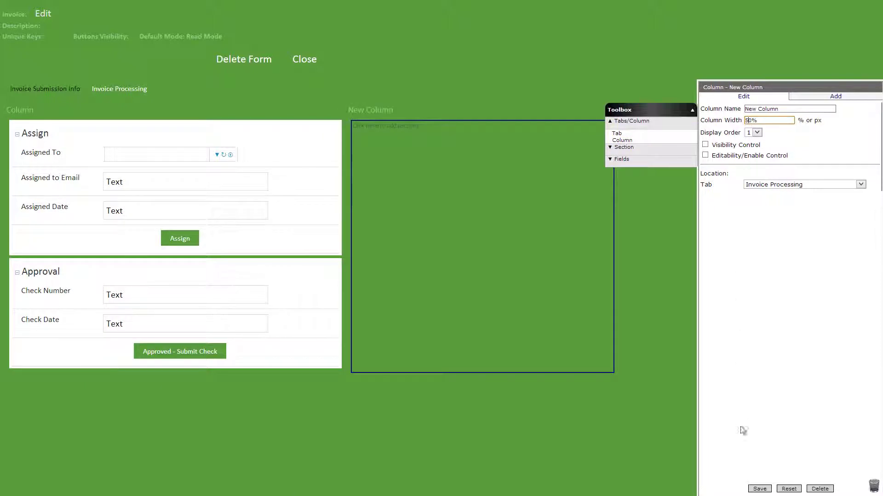
Step: Add a Standard section 'Processing Info' to New Column, visible only when [Assigned Date]!=''
left_click(751, 489)
left_click(624, 148)
left_click_drag(624, 145, 474, 147)
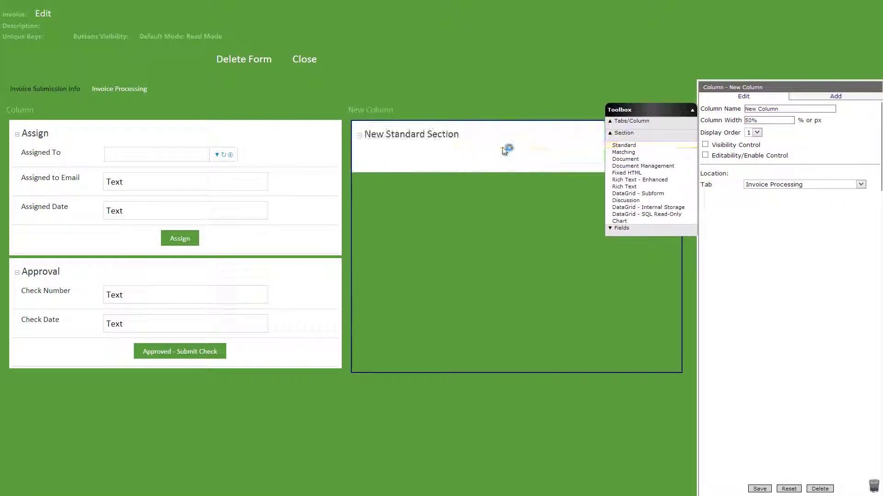
left_click(705, 180)
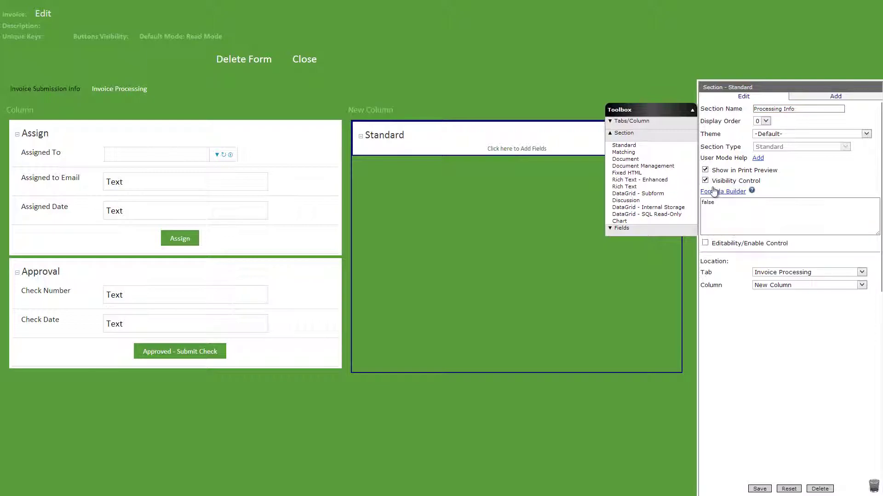
left_click(723, 191)
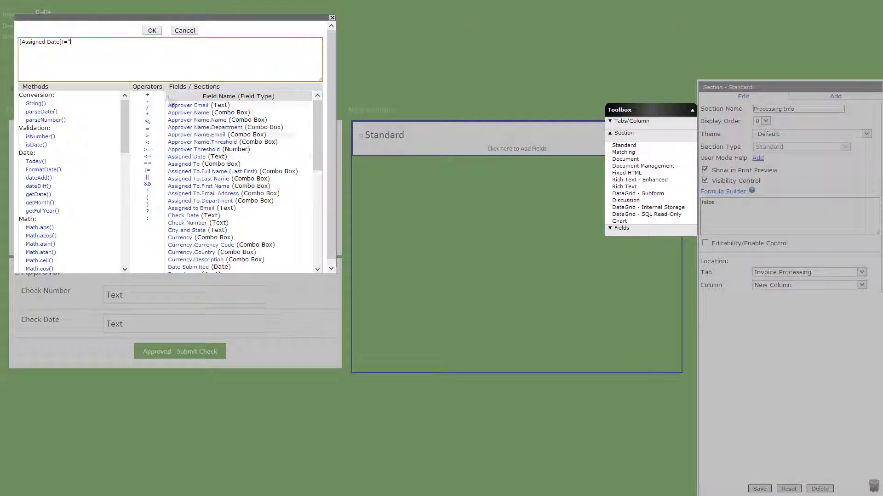
left_click(152, 30)
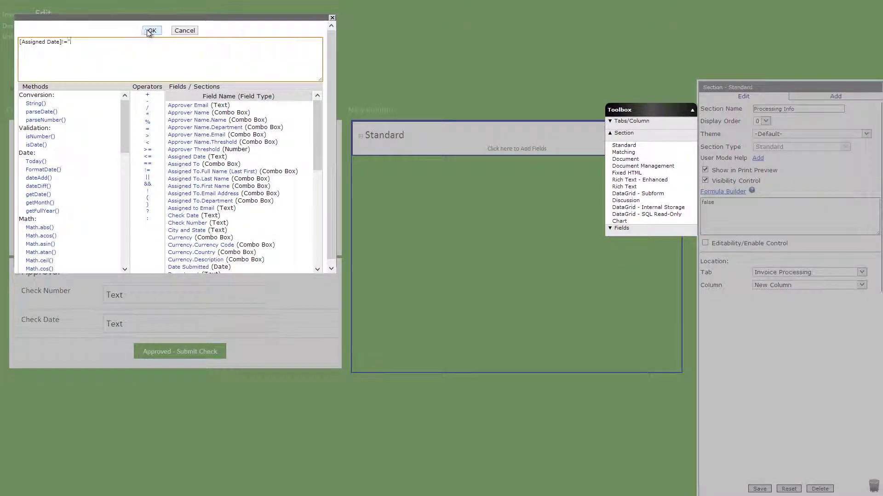
left_click(759, 489)
Step: Add Invoice Processed By and Invoice Processed Date text fields to Processing Info
left_click(621, 228)
left_click_drag(617, 220, 476, 154)
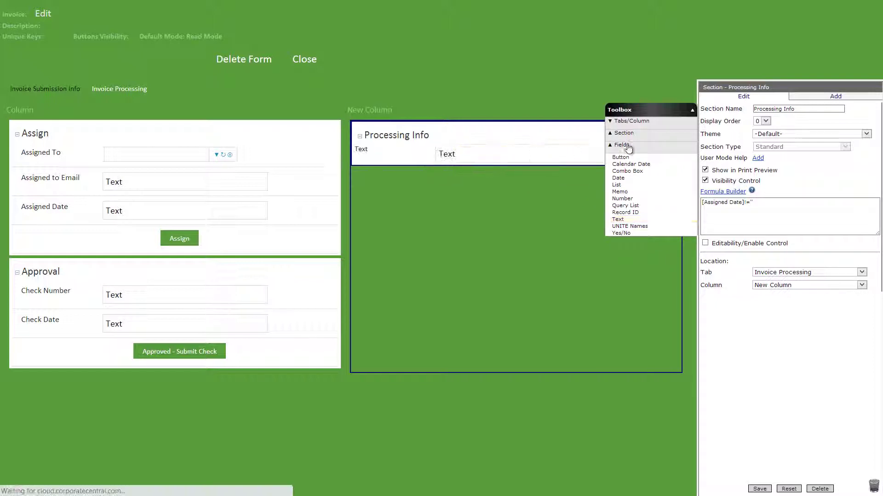
left_click(705, 209)
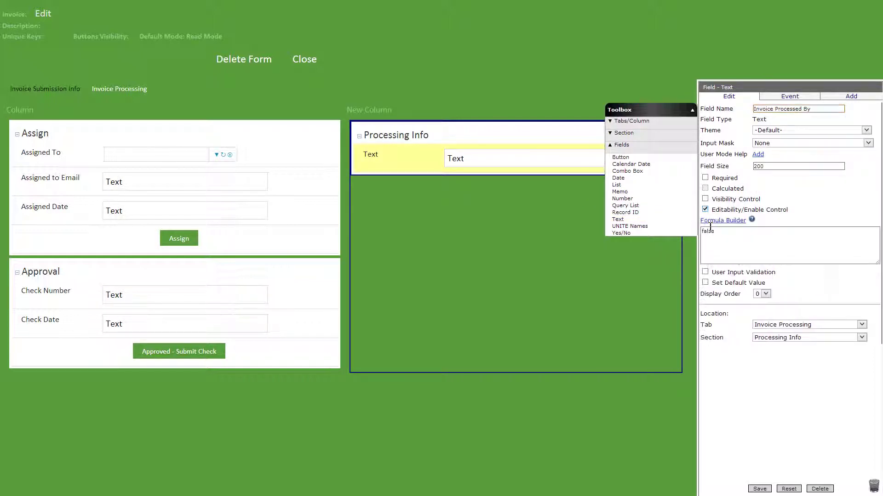
left_click(759, 489)
left_click(705, 209)
left_click(759, 489)
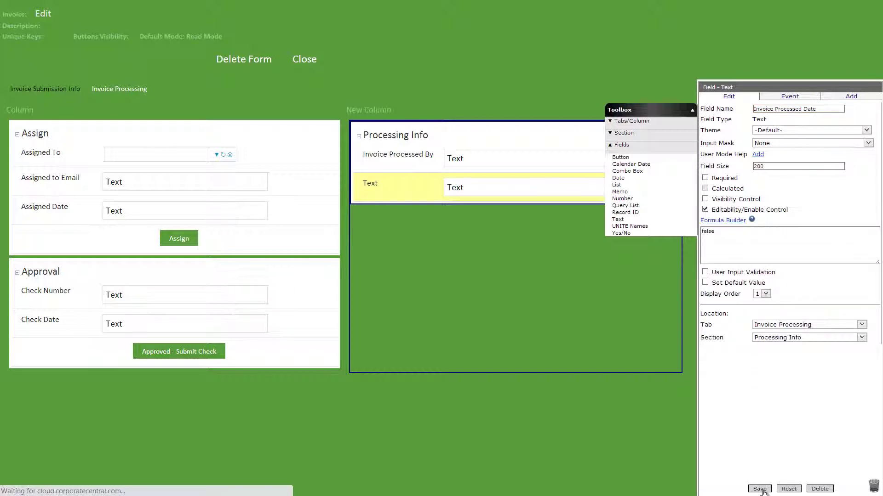
left_click(291, 359)
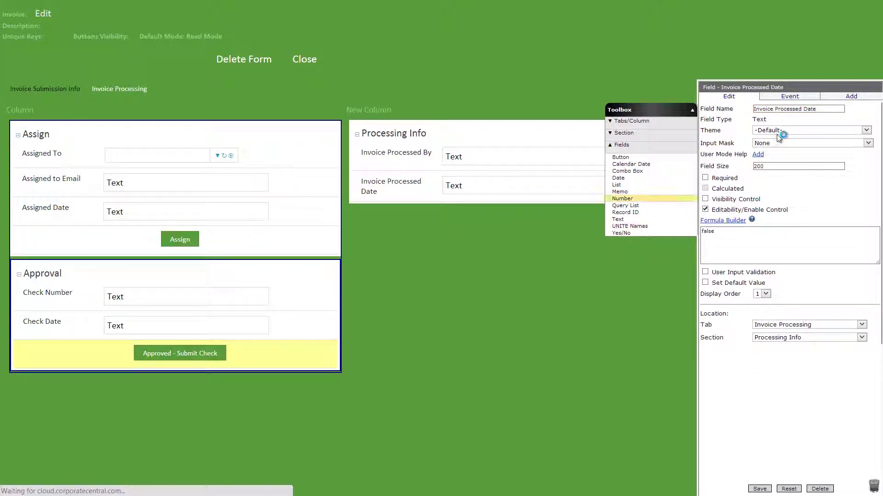
Step: Add a Set Value event setting Invoice Processed Date to Today()
left_click(793, 96)
left_click(793, 187)
left_click(800, 122)
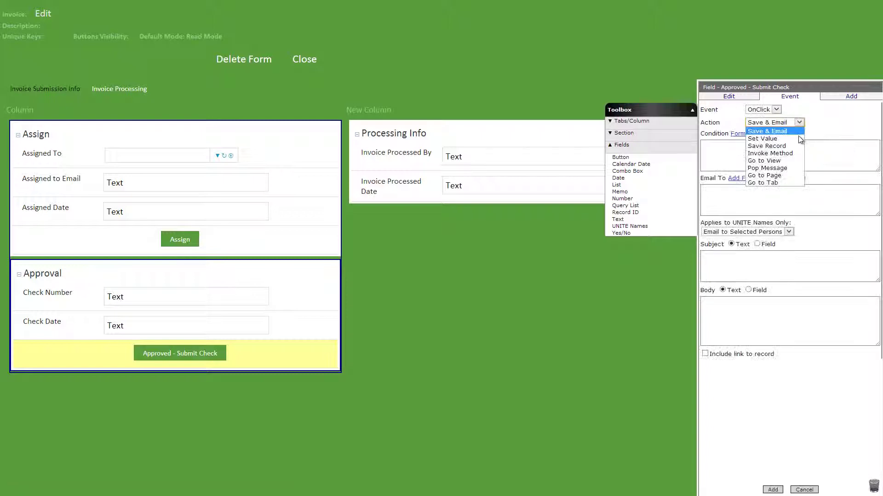
left_click(798, 136)
left_click(772, 189)
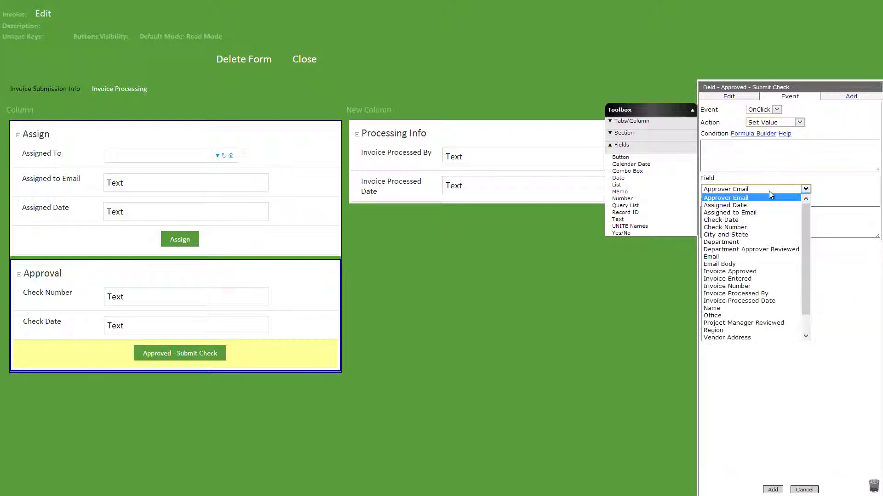
left_click(770, 301)
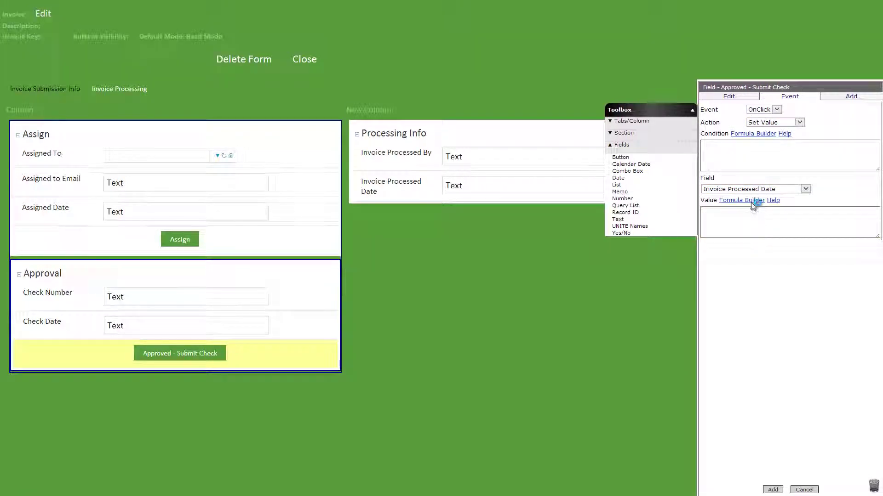
left_click(751, 202)
double_click(40, 167)
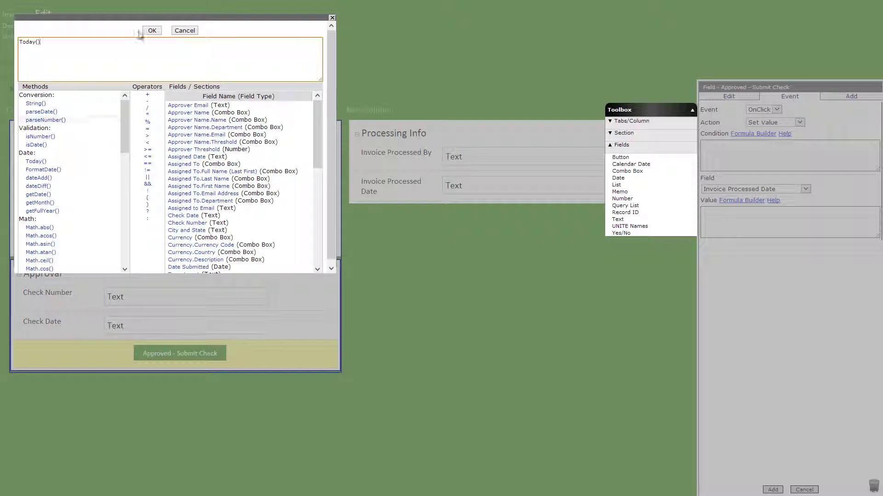
left_click(146, 30)
left_click(772, 489)
Step: Add a Set Value event setting Invoice Processed By to the assignee's name
left_click(788, 221)
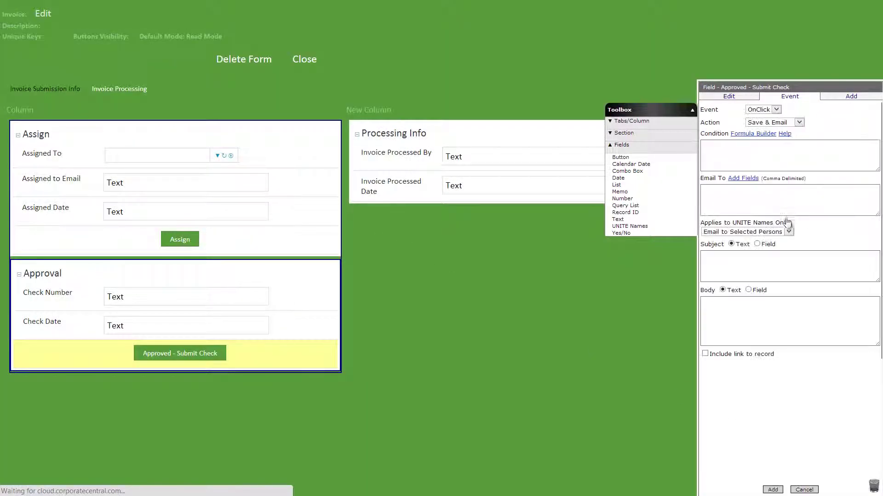
left_click(782, 122)
left_click(789, 138)
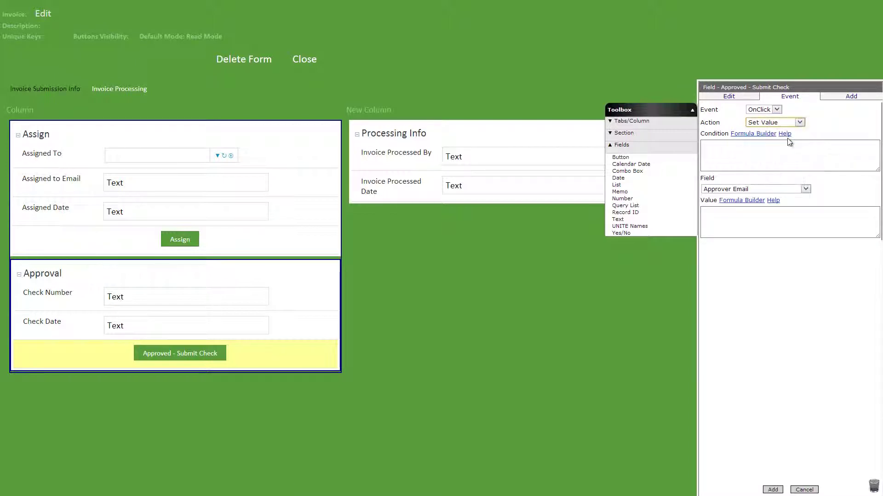
left_click(781, 189)
left_click(777, 291)
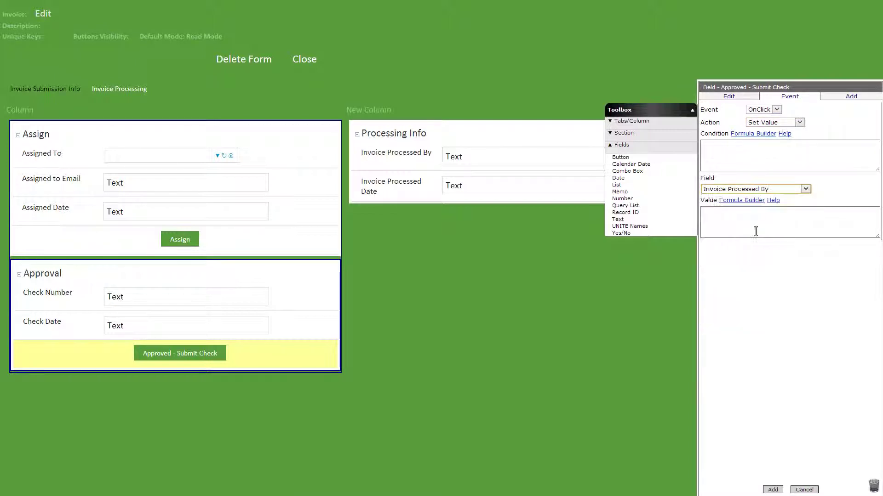
left_click(742, 201)
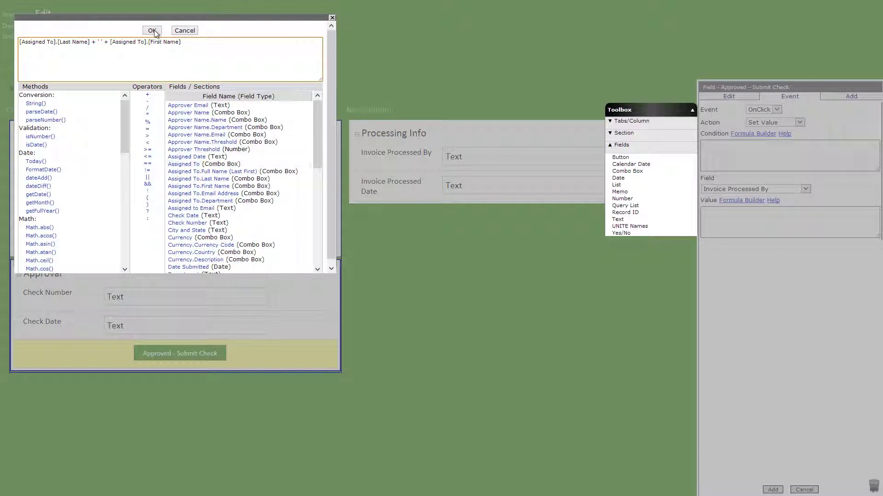
left_click(152, 30)
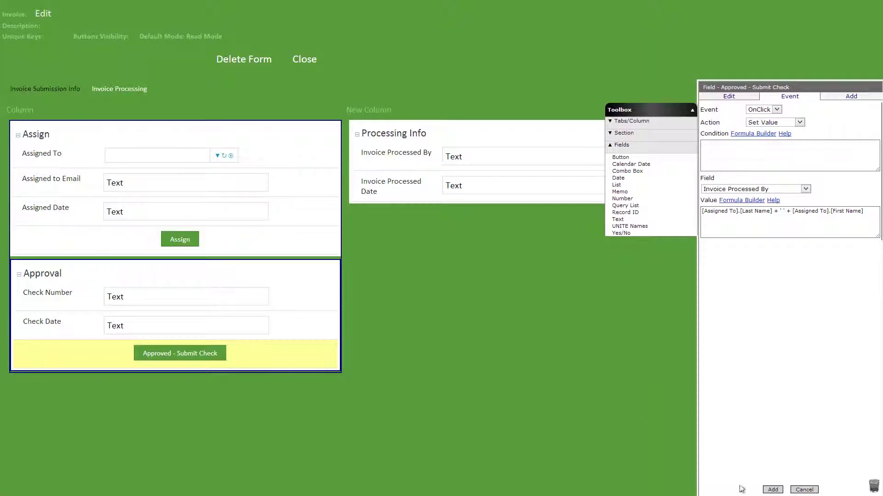
left_click(773, 490)
Step: Add a Save & Email event to [Vendor Email] with subject, Check Number body and record link
left_click(807, 254)
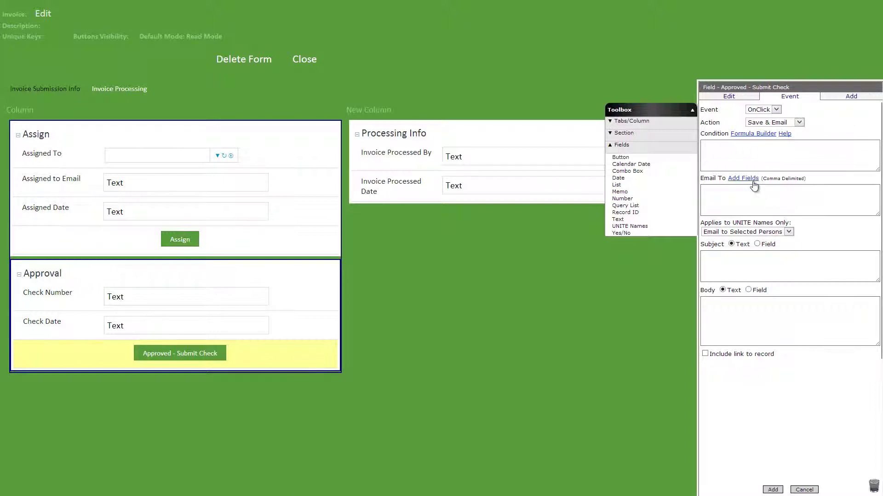
left_click(743, 178)
left_click(39, 262)
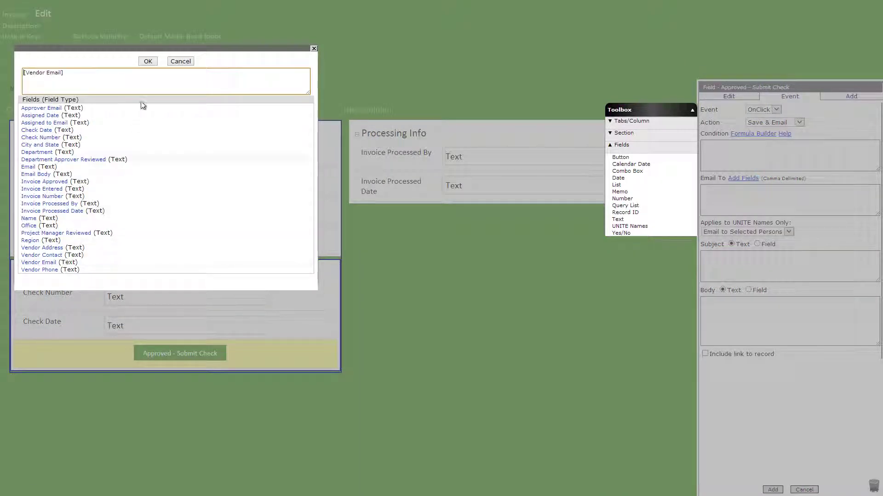
left_click(147, 61)
left_click(760, 258)
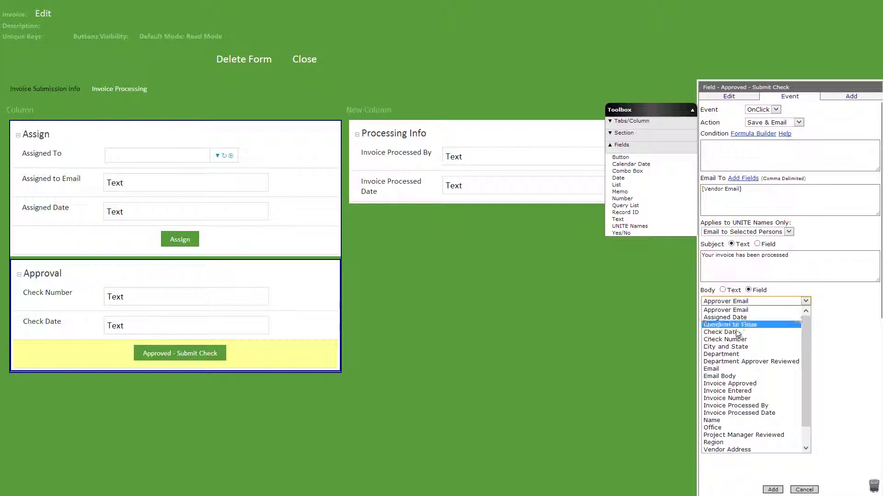
left_click(711, 322)
left_click(705, 313)
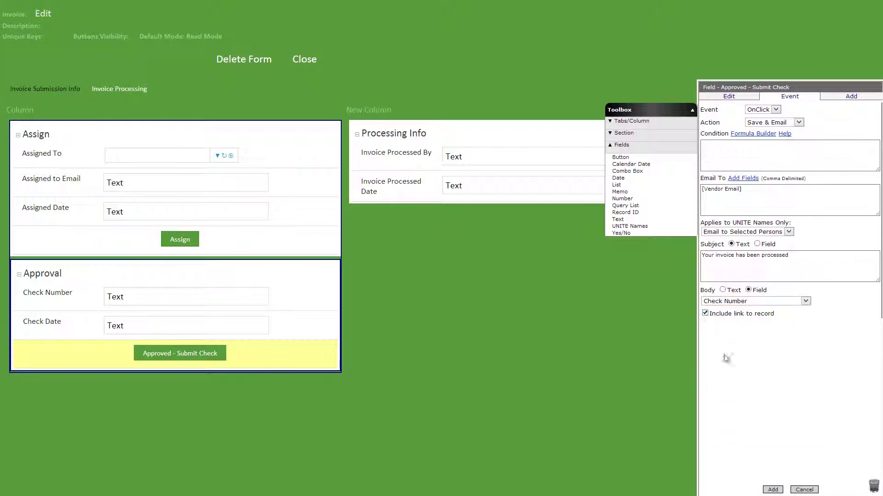
left_click(773, 490)
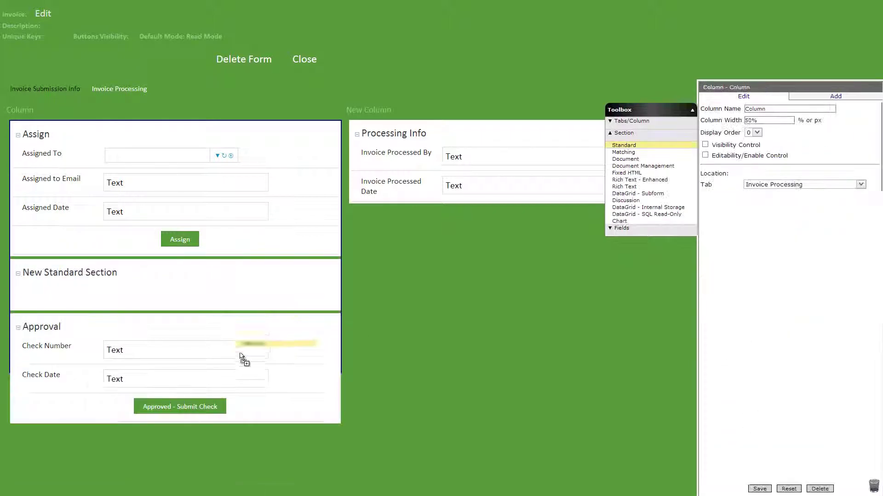
Step: Add a Rejection section below Approval, visible only while the check number is missing
left_click_drag(240, 356, 166, 400)
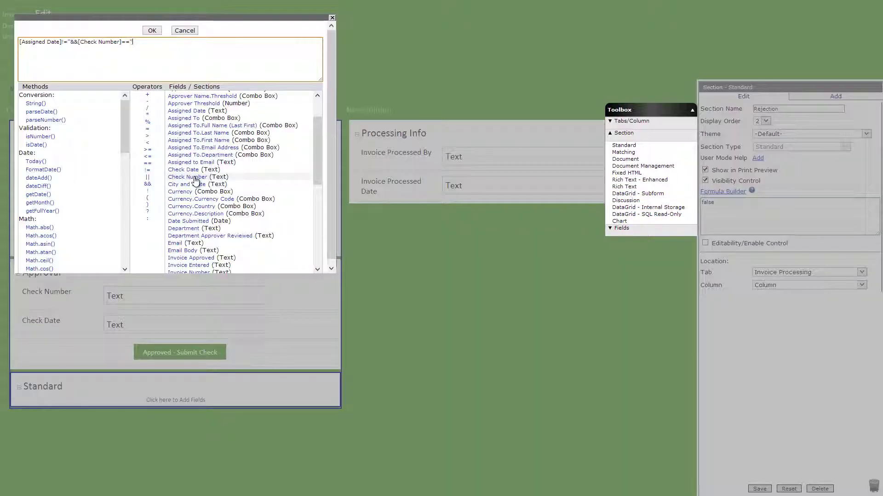
left_click(151, 52)
left_click(151, 31)
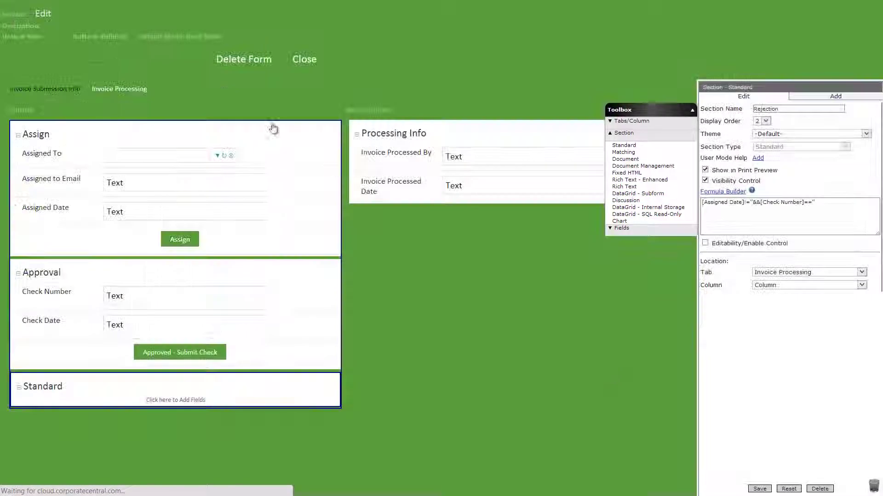
left_click(758, 489)
Step: Add a Rejected Date text field with editability control to Rejection
left_click(621, 228)
left_click_drag(617, 219, 299, 406)
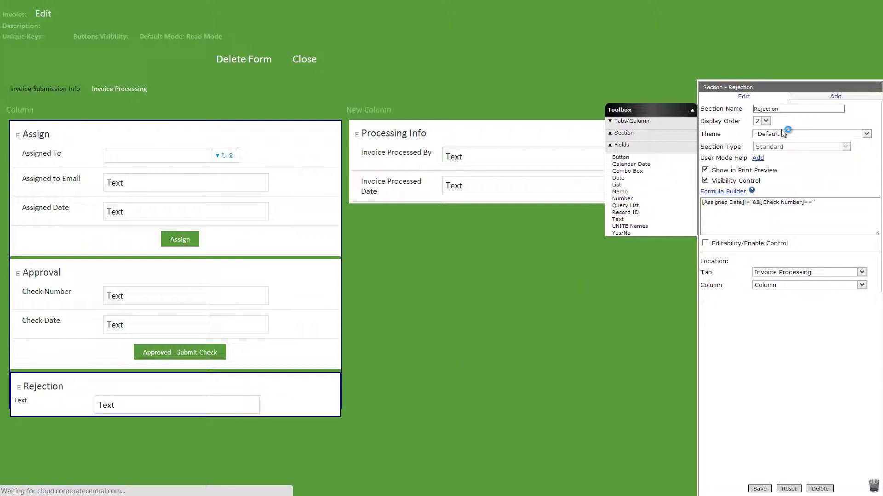
left_click(807, 111)
type("Rejected Date")
left_click(705, 210)
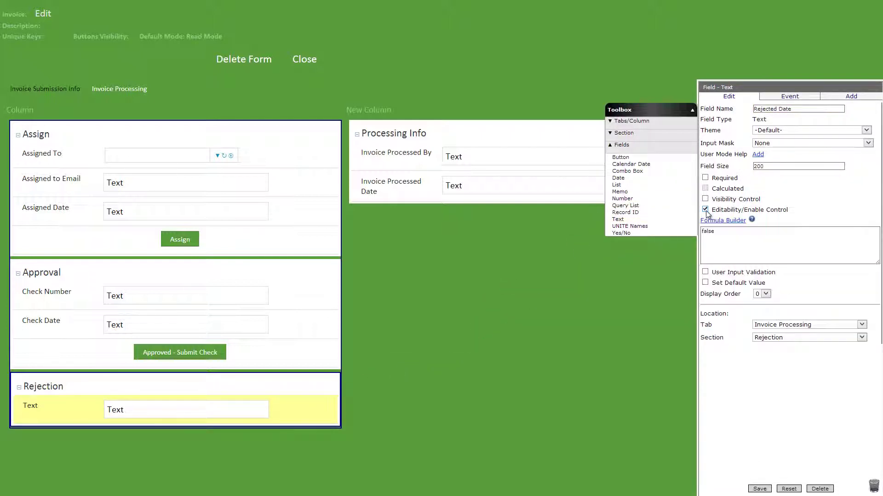
left_click(759, 489)
Step: Add a Rejected Reason text field with help text 'Why is this invoice being rejected?'
left_click_drag(617, 219, 306, 425)
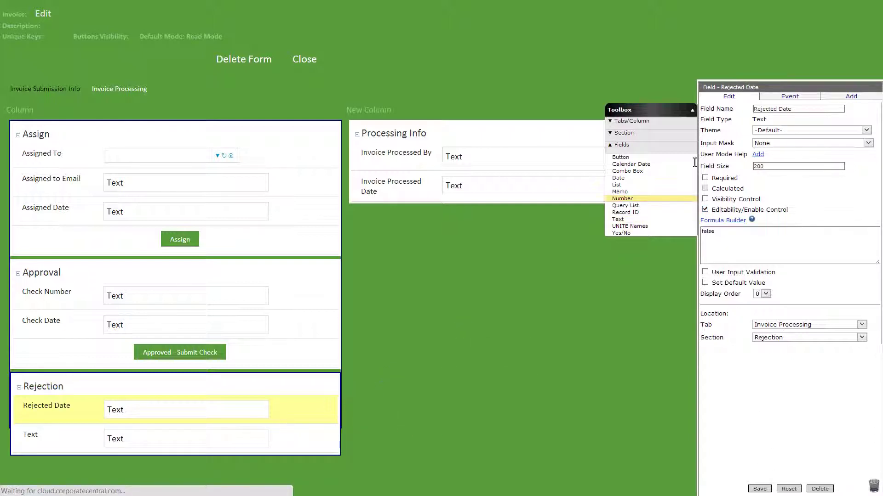
left_click(758, 110)
type("Rejected Reason")
left_click(758, 155)
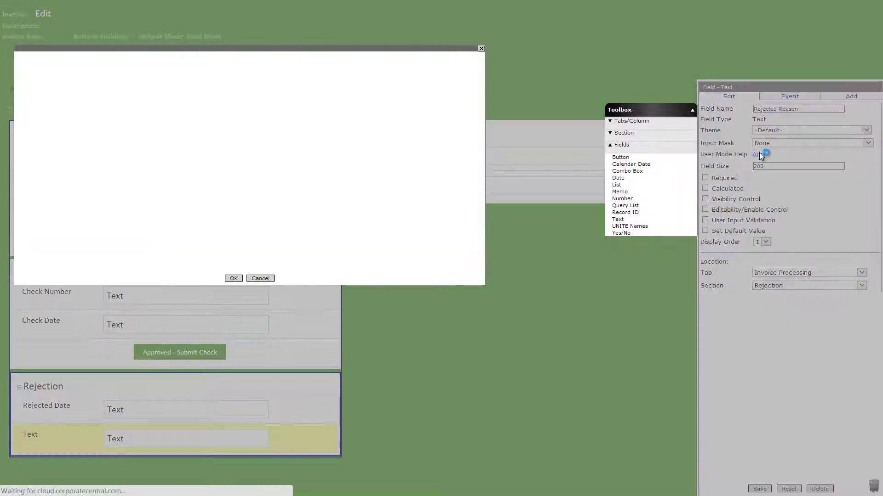
type("Why is this invoice being")
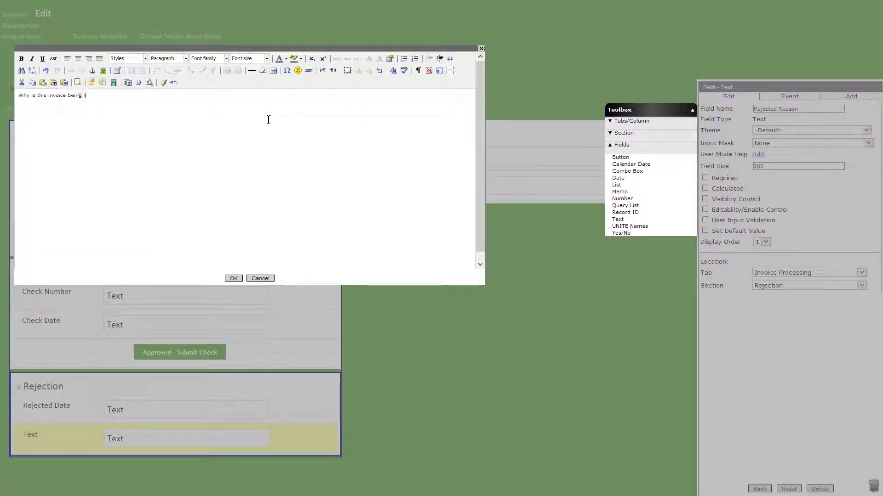
type(" rejected?")
left_click(233, 278)
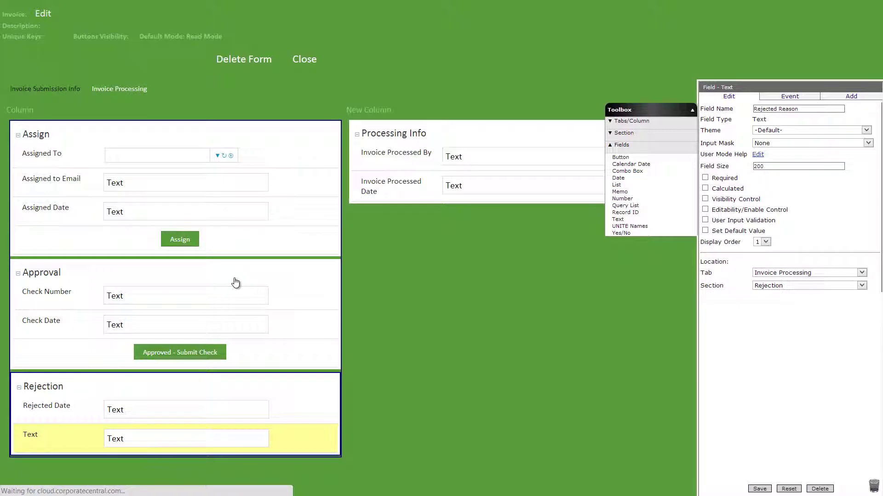
Step: Add a button labelled Reject to the Rejection section
left_click(759, 489)
left_click_drag(620, 157, 225, 476)
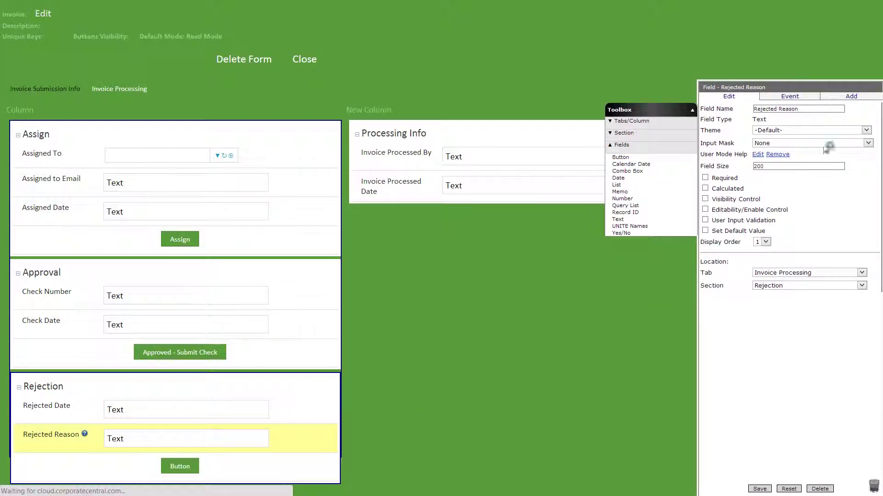
type("Reject")
left_click(763, 489)
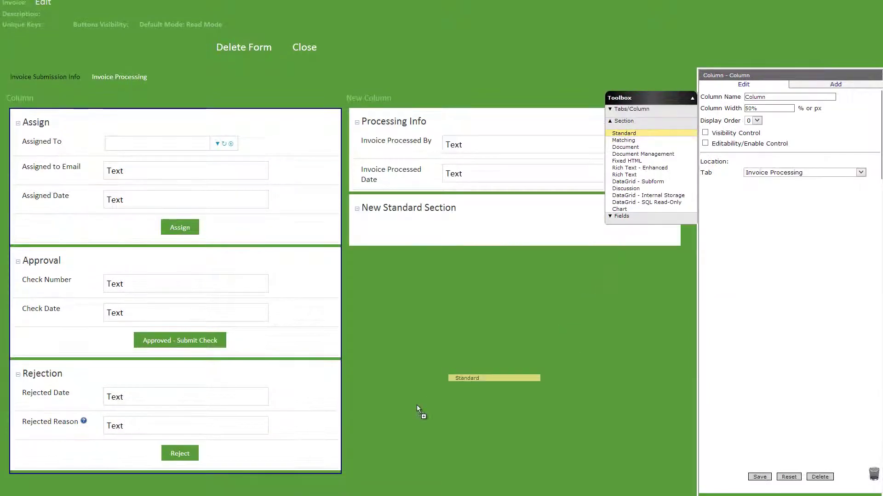
Step: Add a calculated Rejected Email Body field built from [Invoice Number] and [Rejected Reason]
left_click_drag(419, 409, 198, 488)
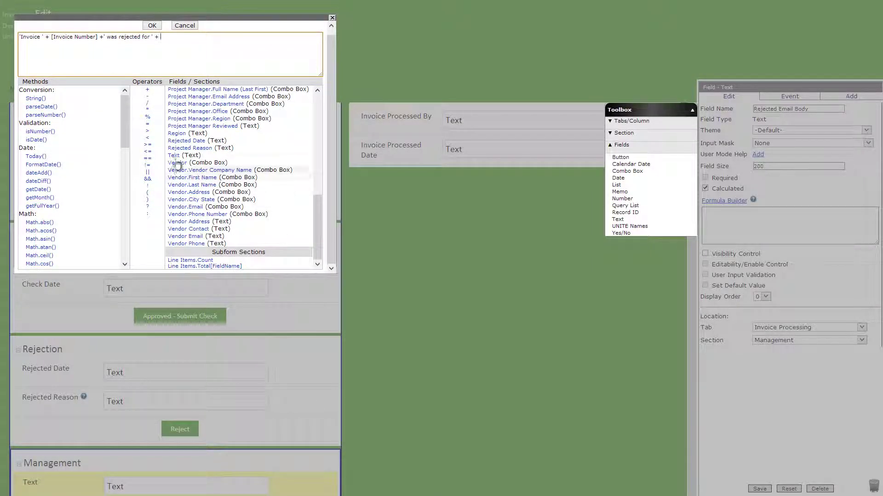
left_click(174, 148)
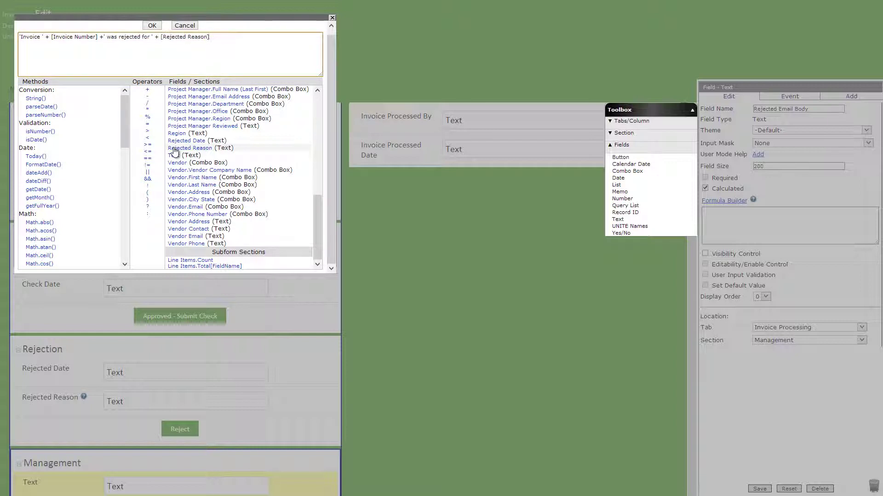
left_click(152, 25)
left_click(759, 489)
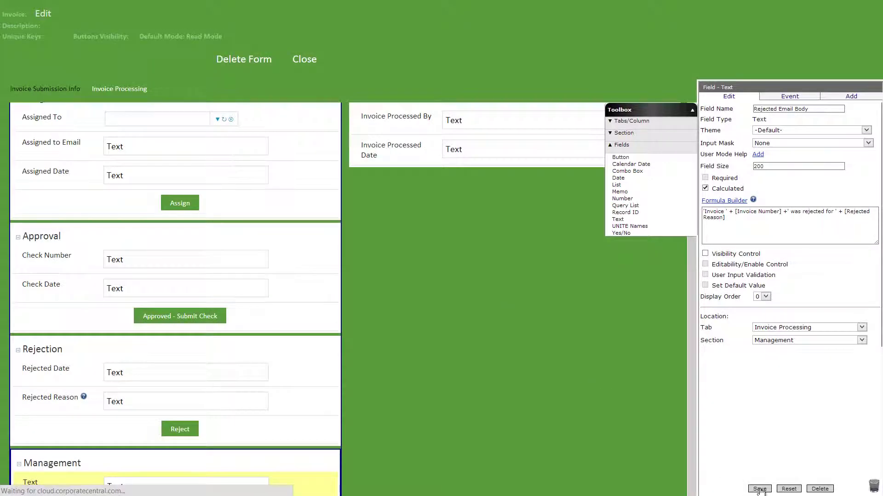
left_click(300, 432)
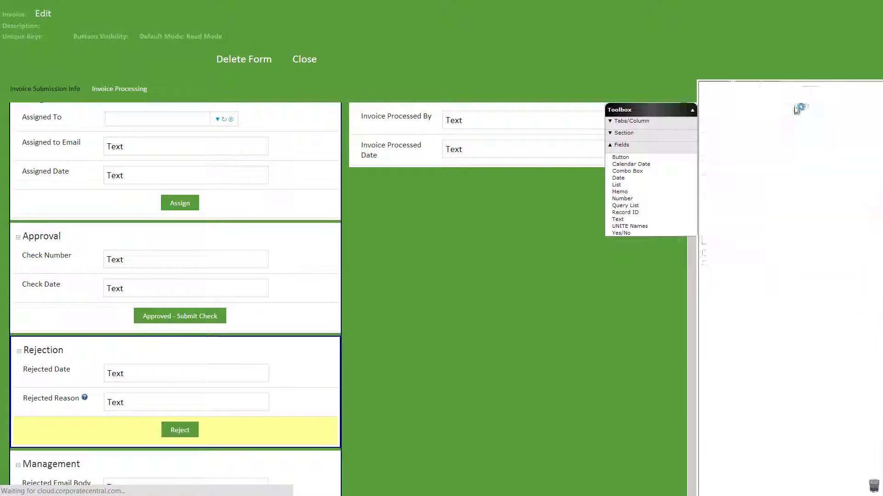
Step: Add a Save & Email event to approver, assignee and vendor emails, body Rejected Email Body, with link
left_click(798, 97)
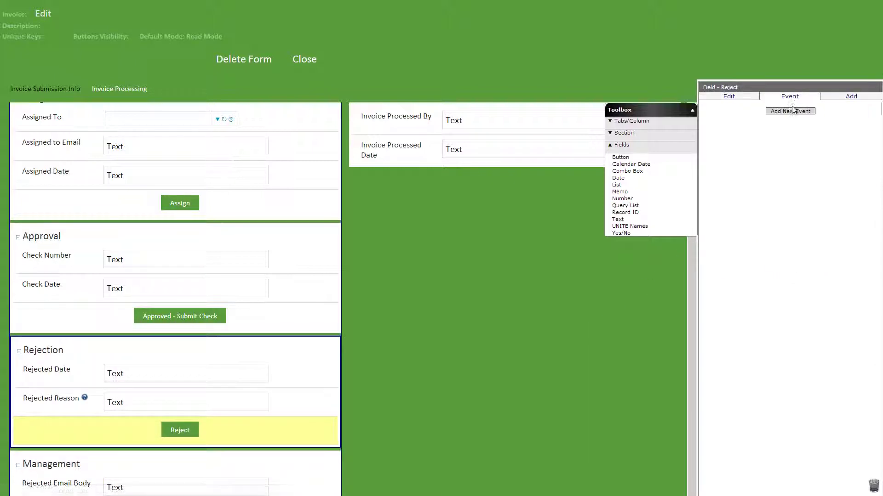
left_click(791, 112)
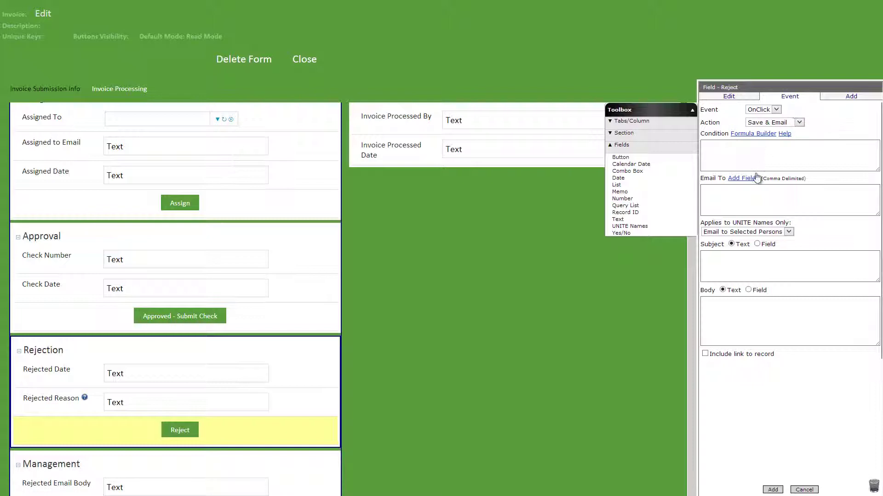
left_click(743, 178)
left_click(36, 262)
left_click(145, 62)
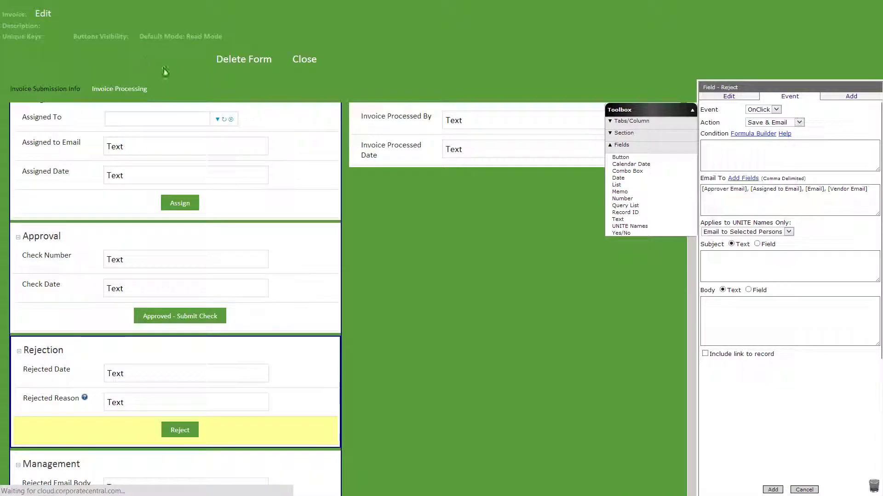
left_click(717, 263)
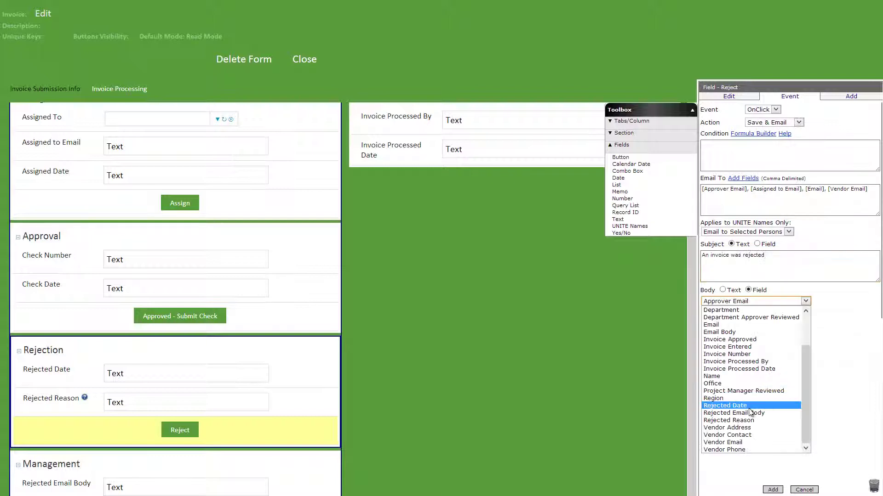
left_click(751, 413)
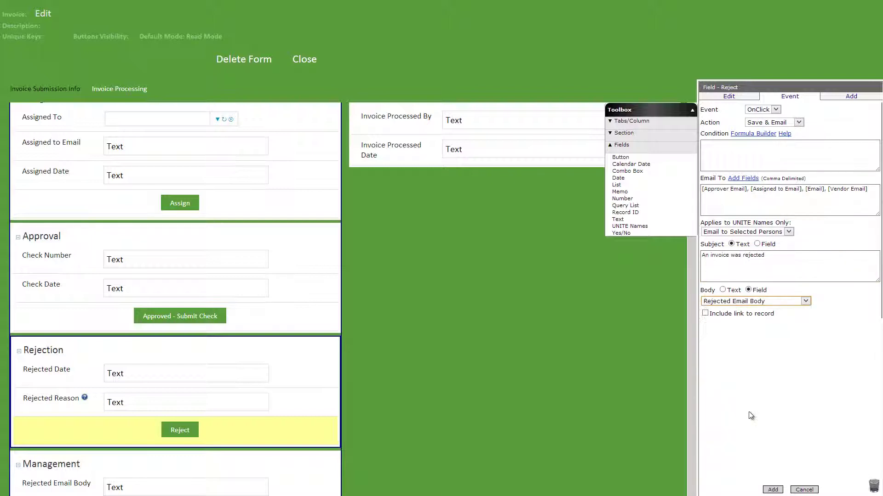
left_click(705, 314)
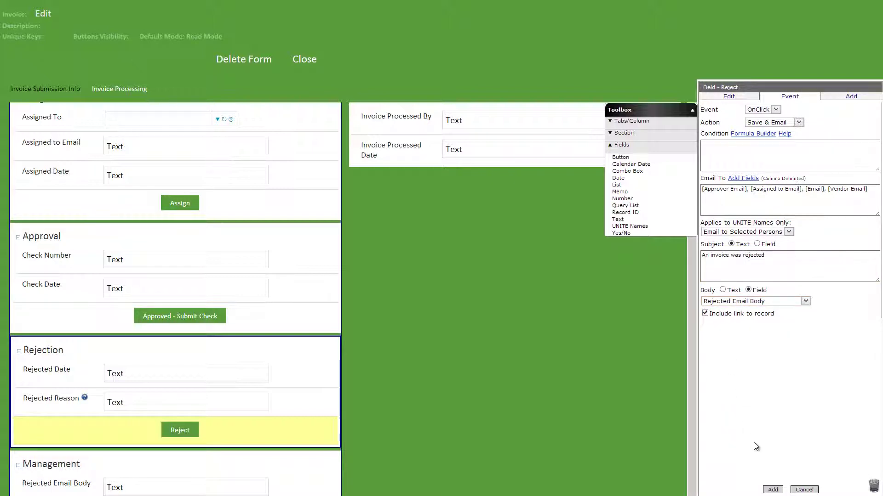
left_click(769, 490)
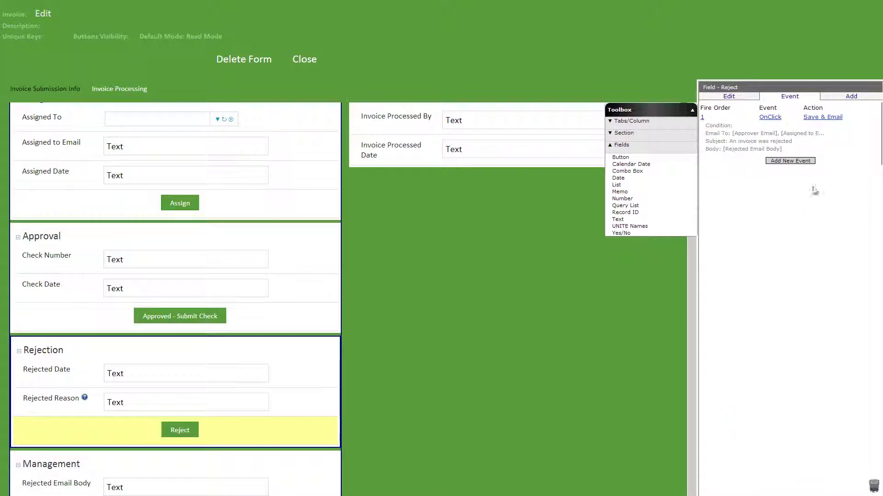
Step: Add a Set Value event stamping Rejected Date with Today()
left_click(813, 164)
left_click(799, 122)
left_click(801, 139)
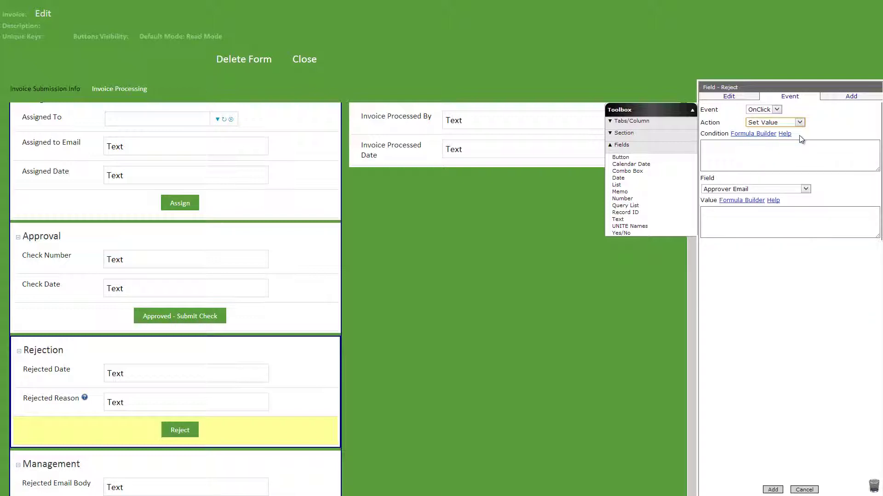
left_click(795, 189)
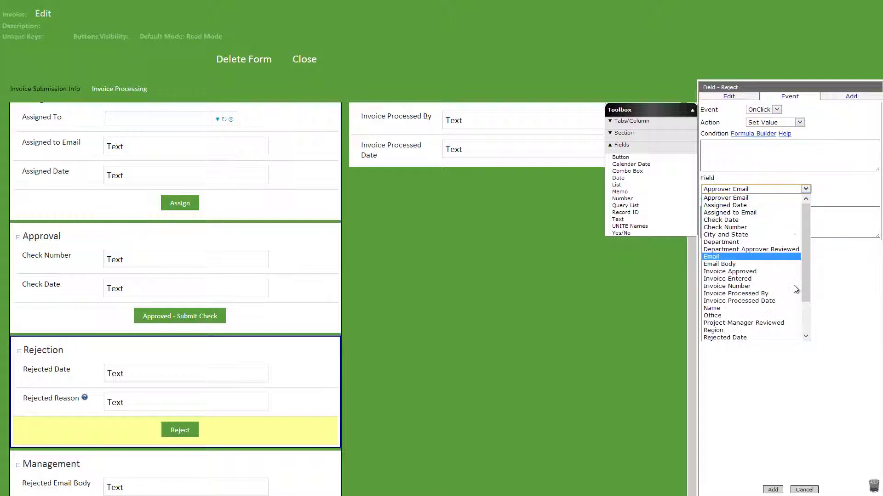
left_click(795, 337)
left_click(789, 233)
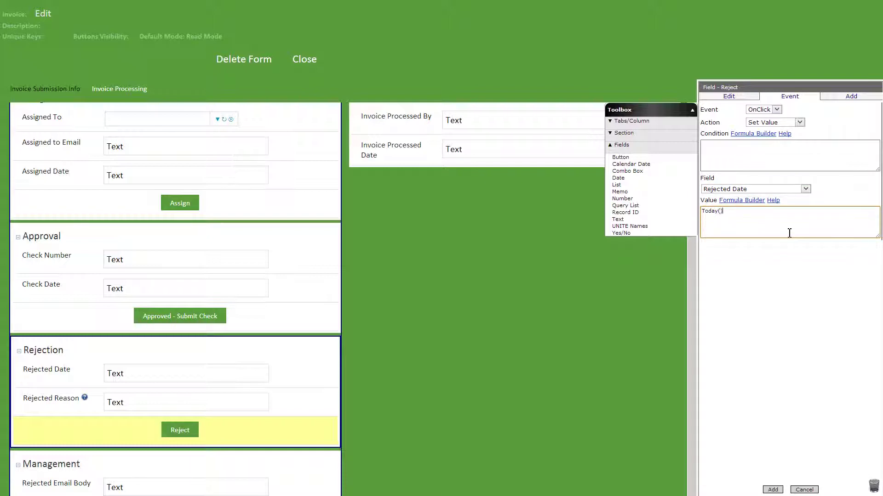
left_click(770, 490)
Step: Create the Completed Invoices view showing Payment Due Date and Invoice Total columns
left_click(322, 65)
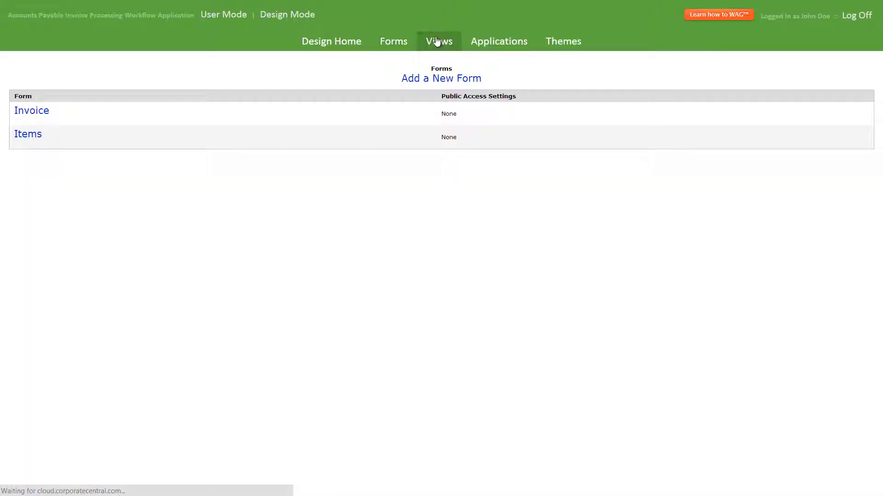
left_click(438, 41)
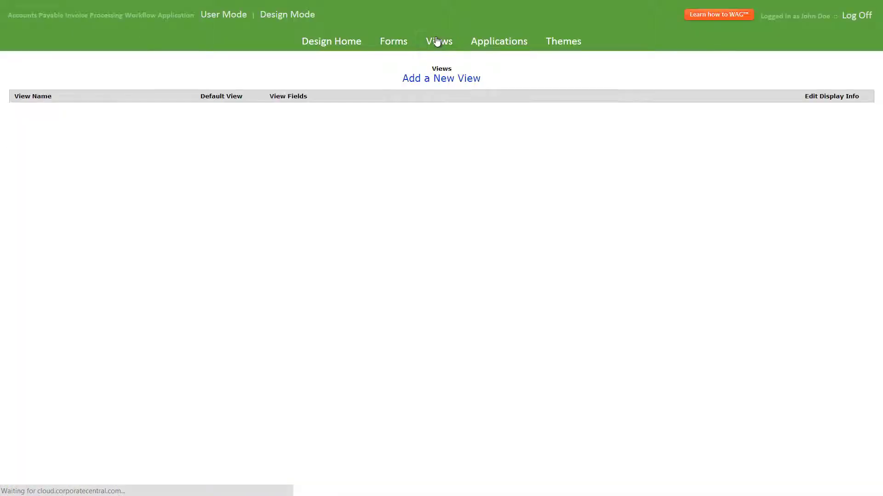
left_click(444, 83)
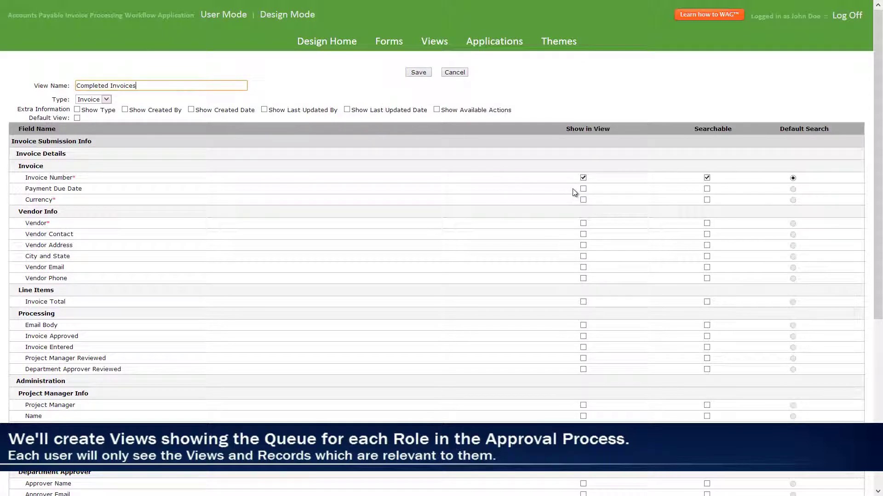
left_click(583, 189)
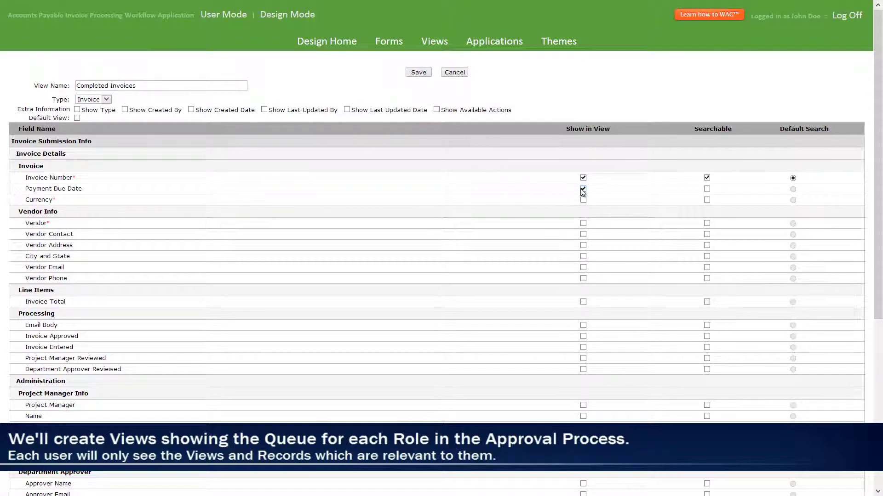
left_click(583, 302)
scroll(585, 368, "down", 5)
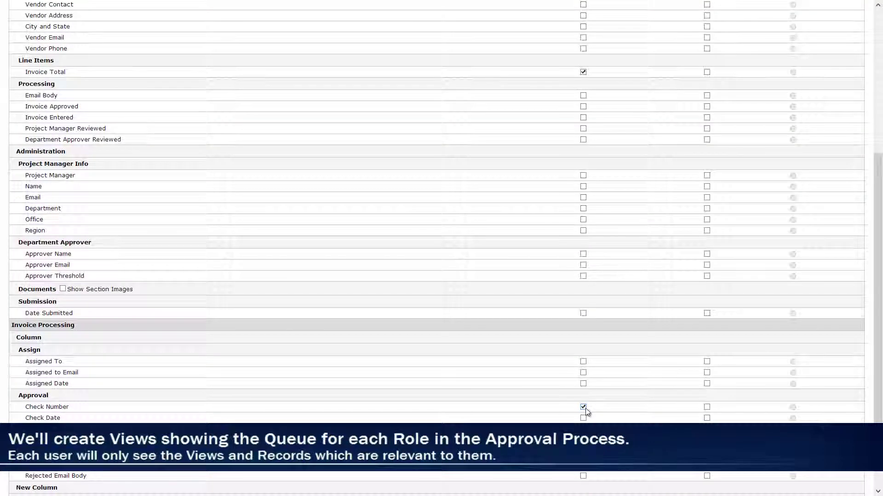
scroll(586, 409, "up", 10)
left_click(455, 72)
Step: Give the view a predefined filter of Check Number Not Null
left_click(483, 85)
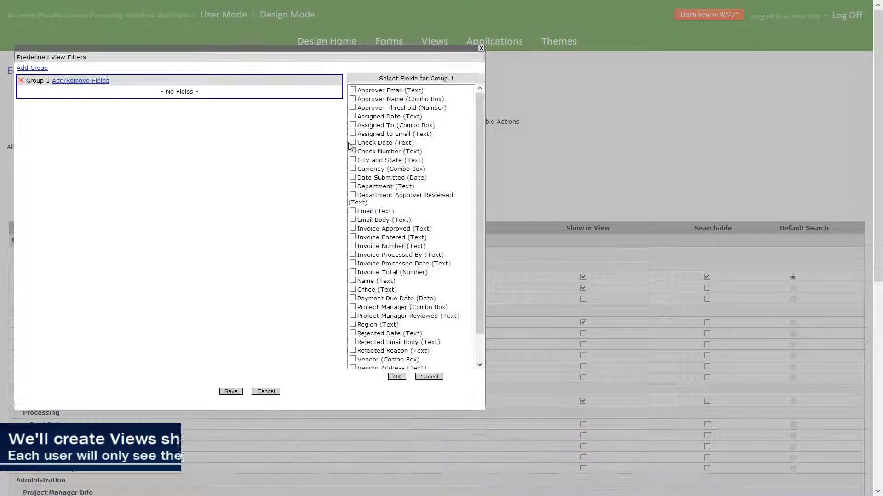
left_click(352, 151)
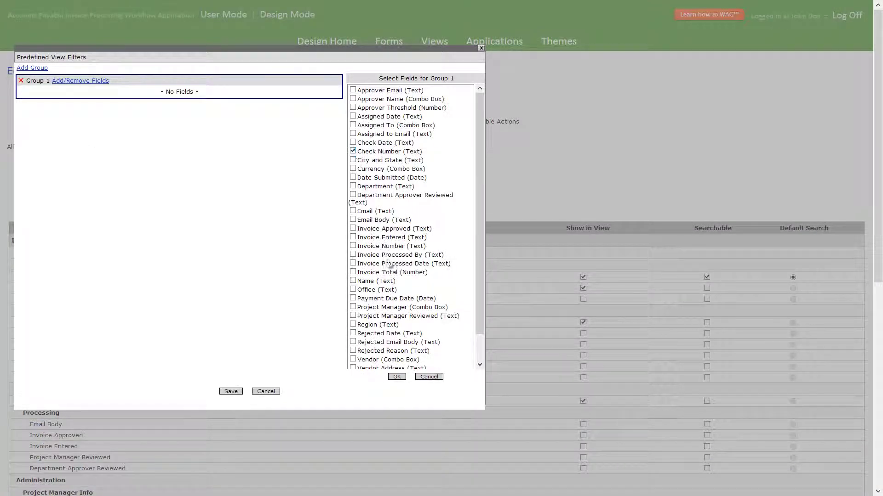
left_click(396, 376)
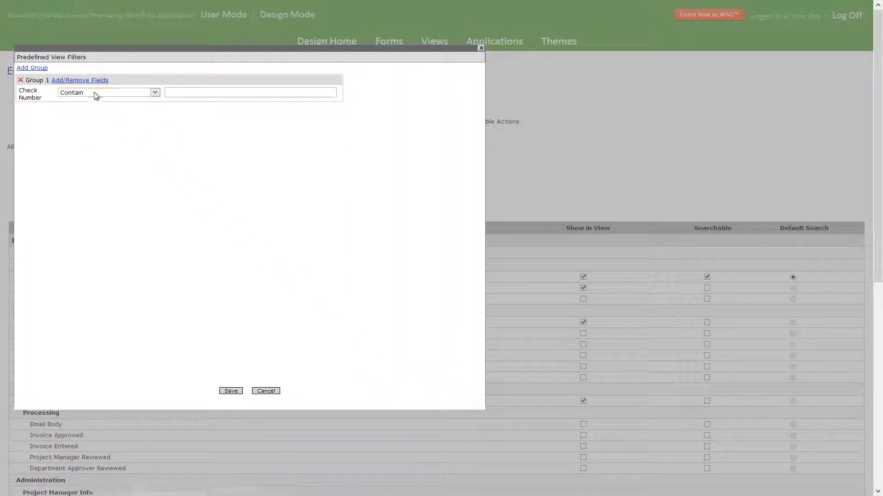
left_click(93, 93)
left_click(90, 144)
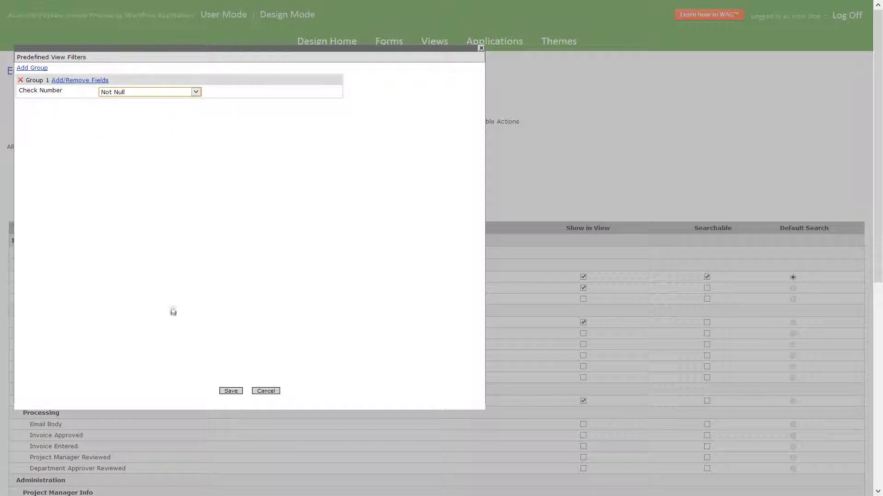
left_click(225, 393)
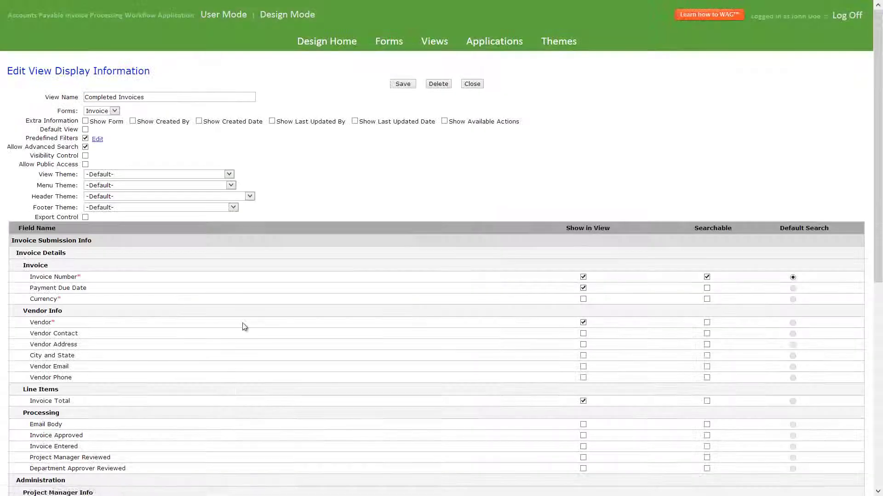
Step: Show Payment Due Date and Invoice Total in the Invoices Awaiting Project Manager Review view
left_click(402, 84)
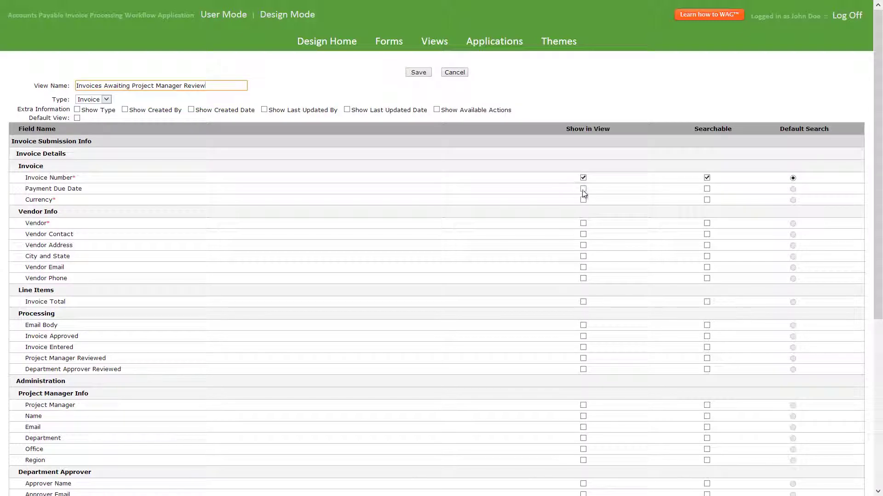
left_click(583, 302)
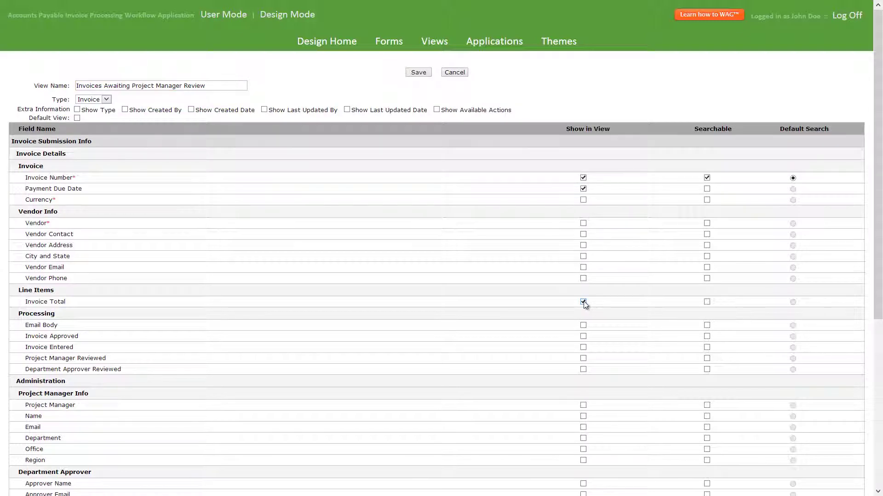
scroll(583, 453, "down", 4)
left_click(583, 453)
scroll(583, 454, "up", 4)
left_click(418, 73)
left_click(485, 83)
Step: Filter the view to Project Manager Reviewed being empty
left_click(89, 142)
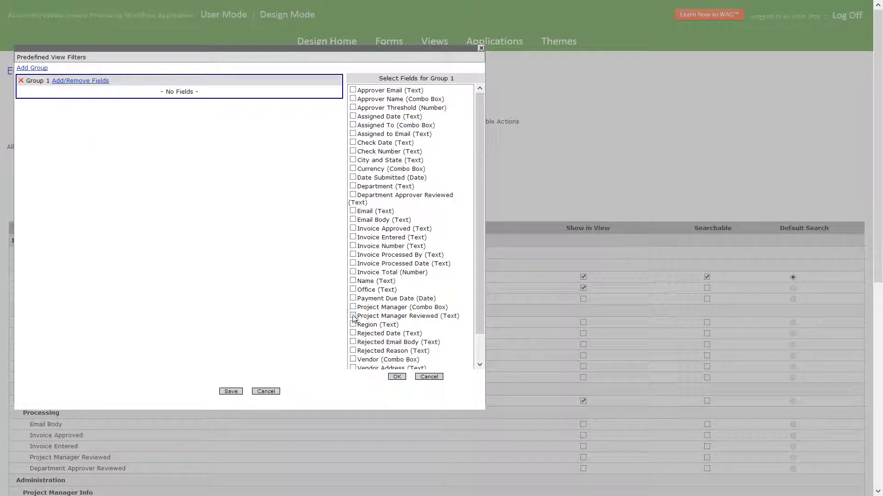
left_click(400, 377)
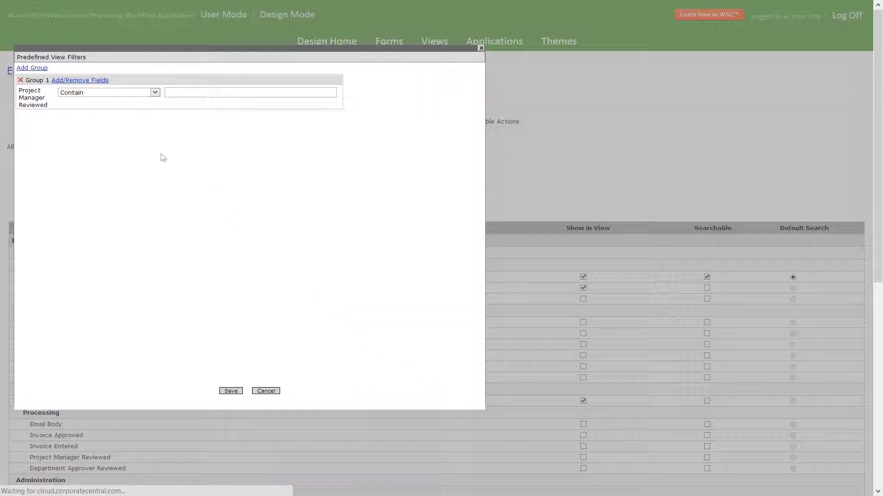
left_click(107, 94)
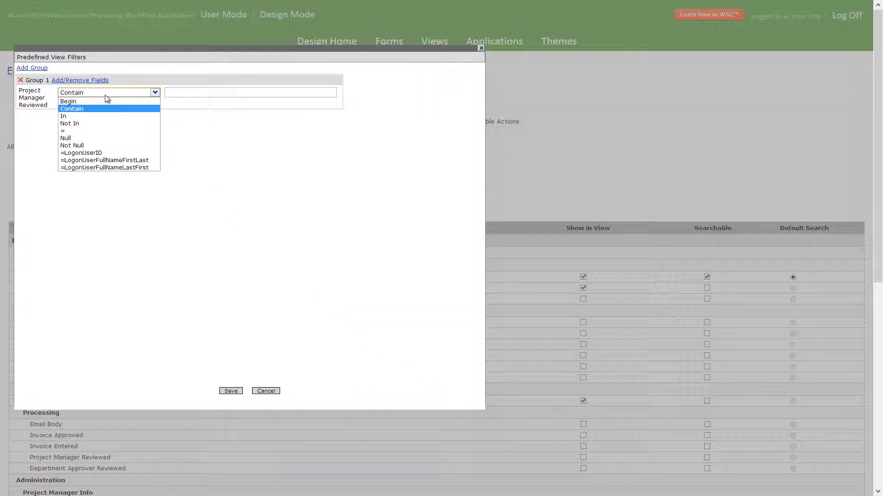
left_click(92, 138)
left_click(230, 391)
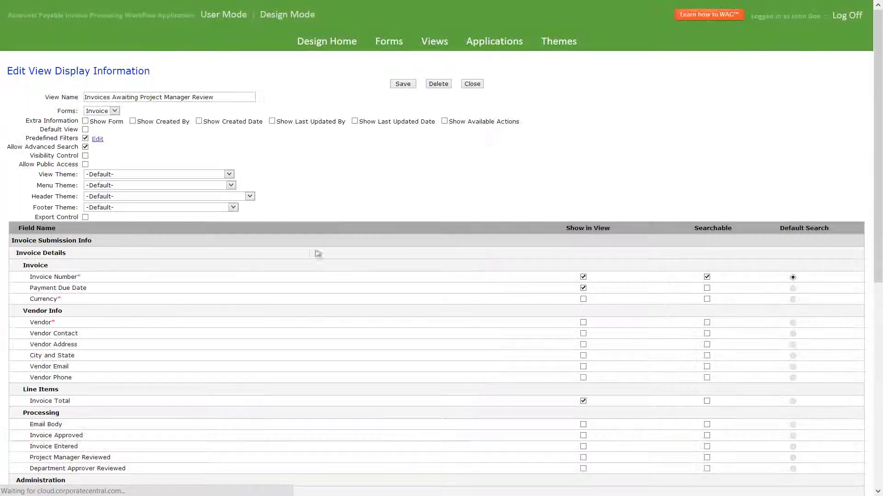
Step: Show Project Manager, Assigned To and Assigned to Email columns in Invoices in Accounting Queue
left_click(402, 84)
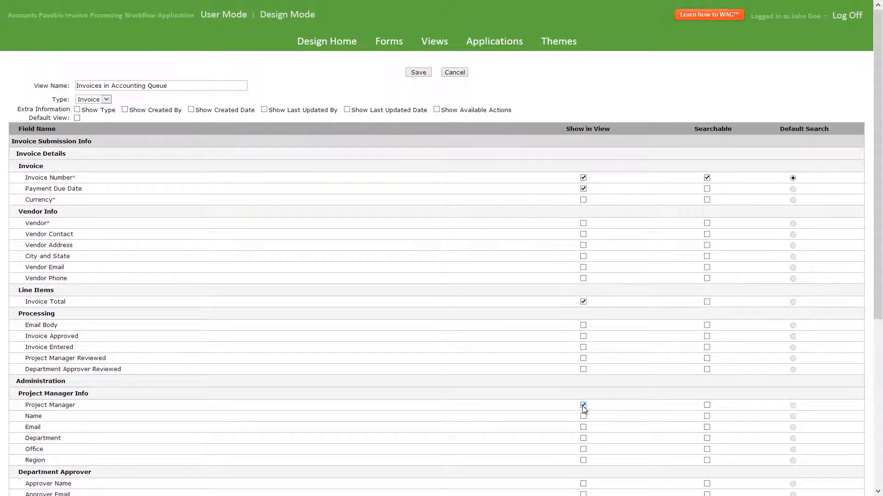
scroll(584, 413, "down", 3)
left_click(583, 453)
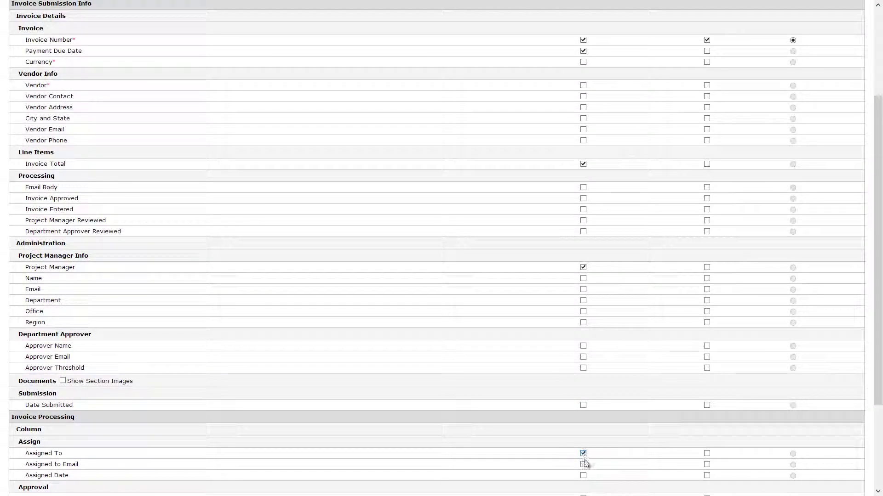
scroll(584, 465, "up", 3)
left_click(407, 73)
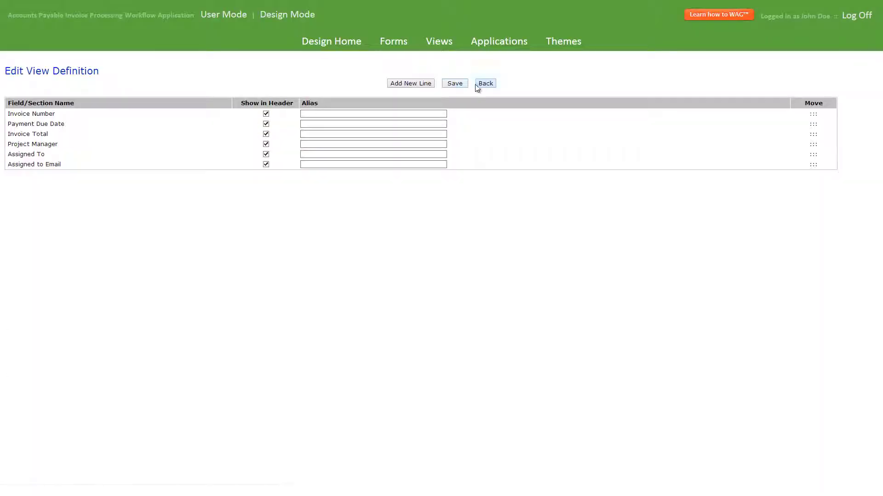
left_click(481, 84)
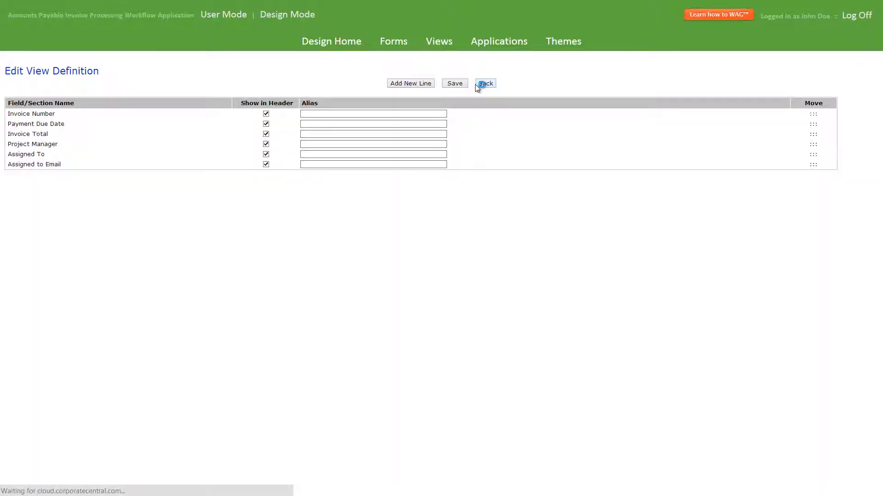
Step: Filter to Department Approver Reviewed Not Null and Invoice Approved Null
left_click(88, 141)
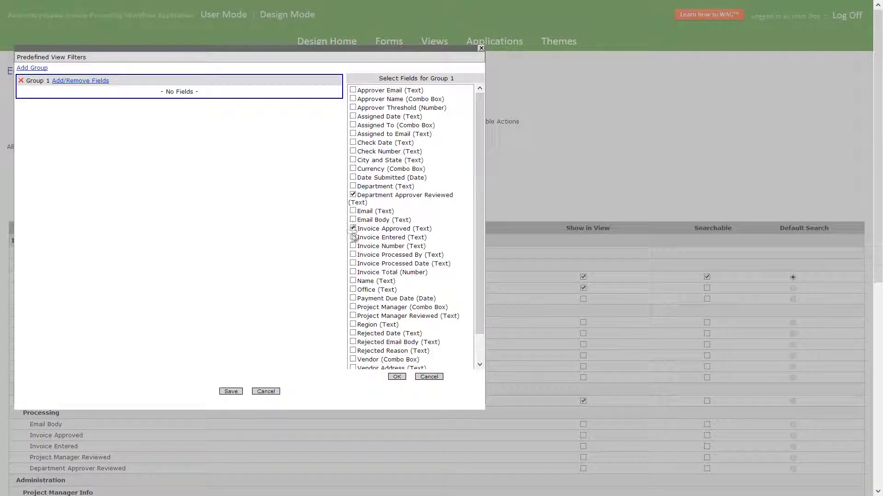
left_click(400, 376)
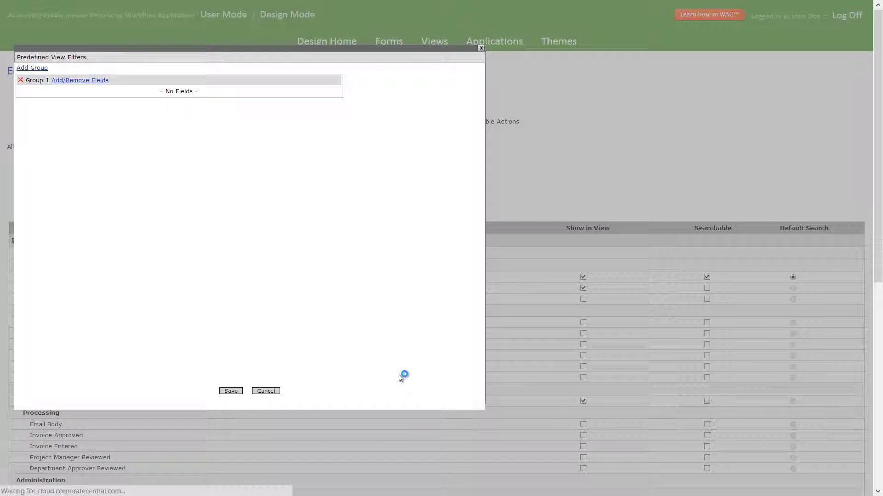
left_click(110, 93)
left_click(74, 145)
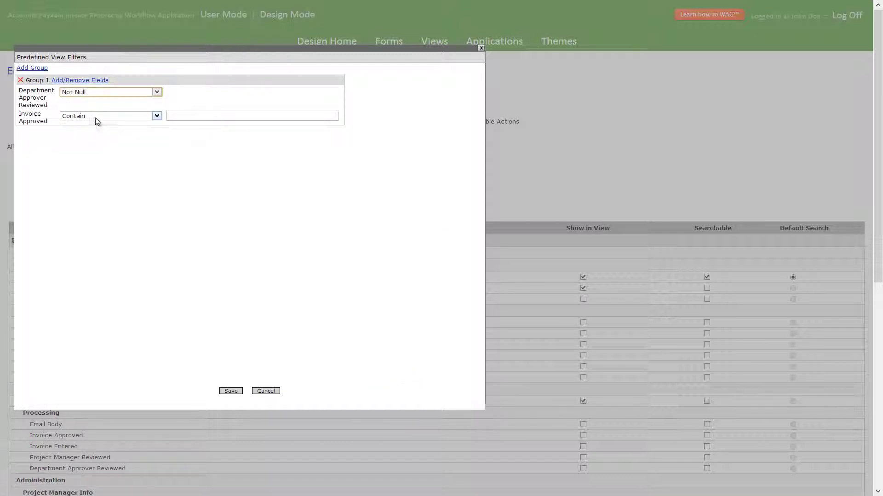
left_click(96, 116)
left_click(81, 161)
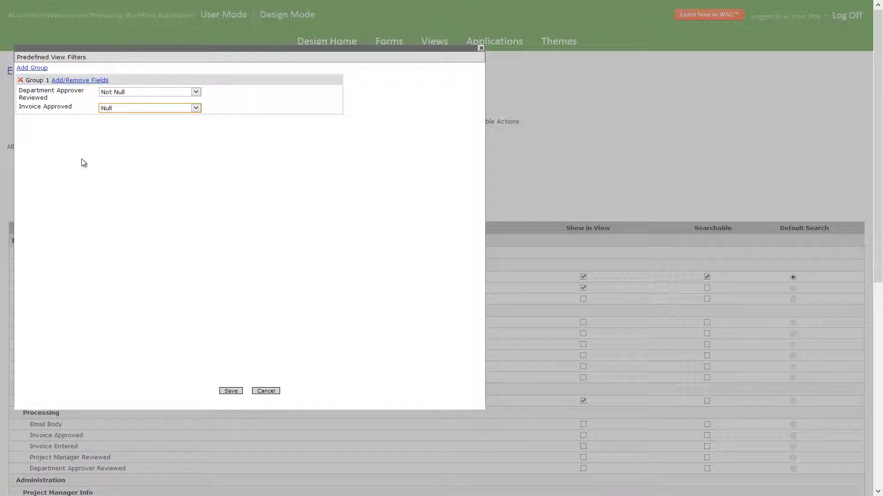
left_click(231, 391)
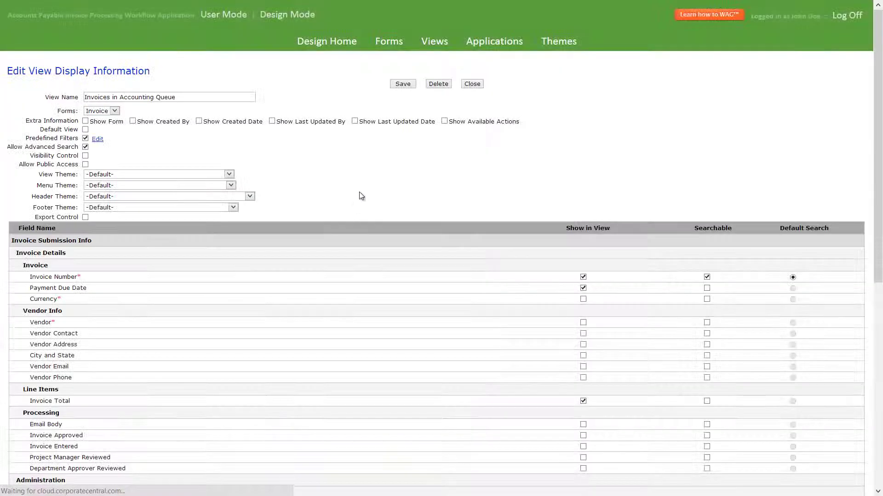
Step: Show Approver Name and Approver Email columns in Invoices Waiting for Department Approval
left_click(403, 86)
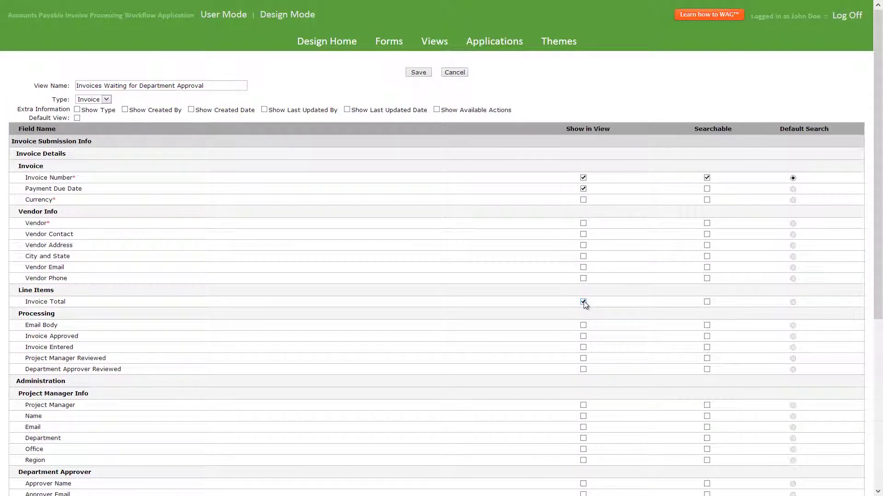
scroll(583, 301, "down", 1)
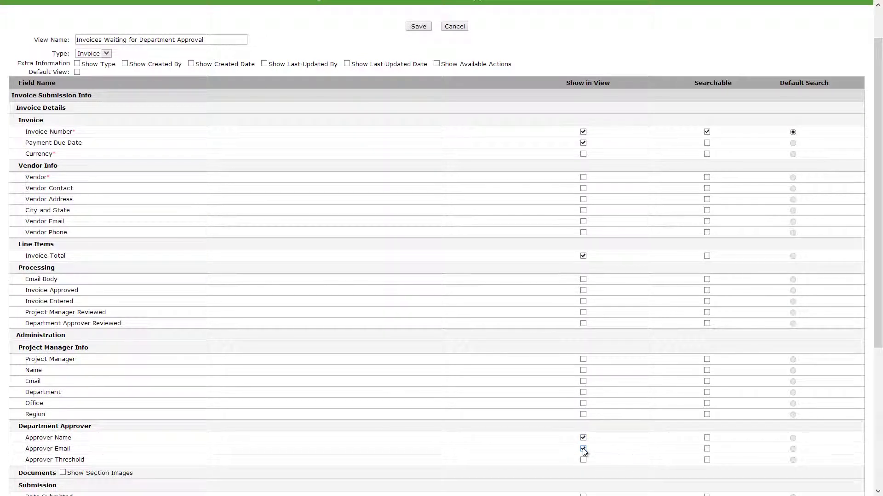
left_click(413, 28)
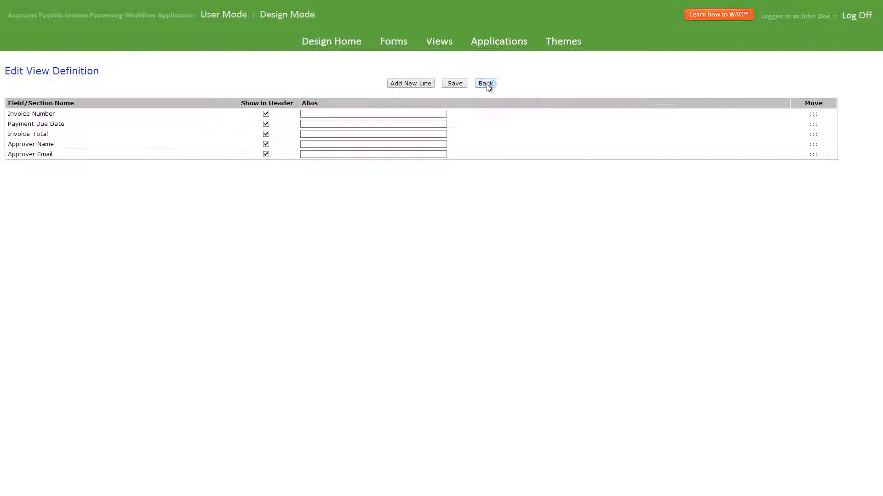
left_click(487, 84)
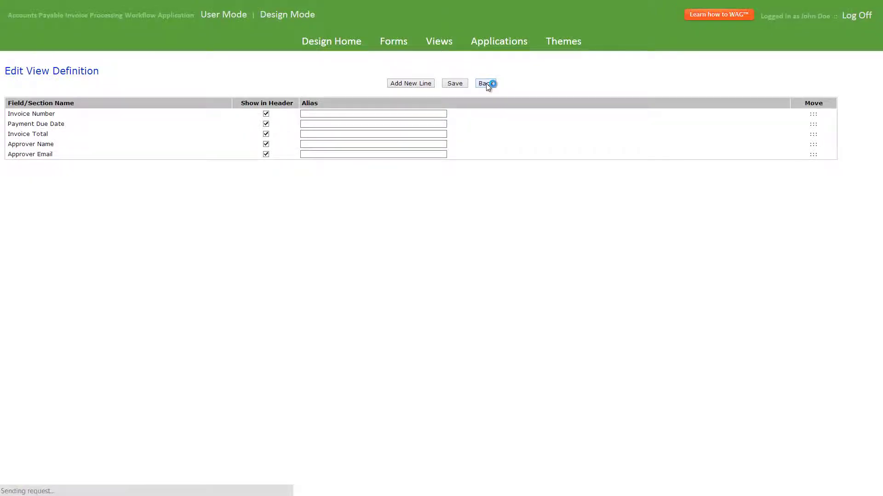
Step: Filter to Department Approver Reviewed Null and Project Manager Reviewed Not Null, then open Invoice
left_click(86, 138)
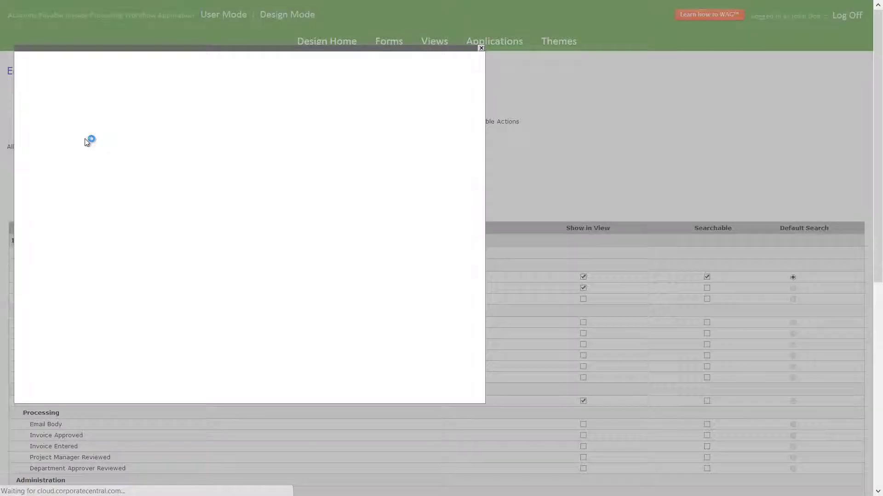
left_click(352, 195)
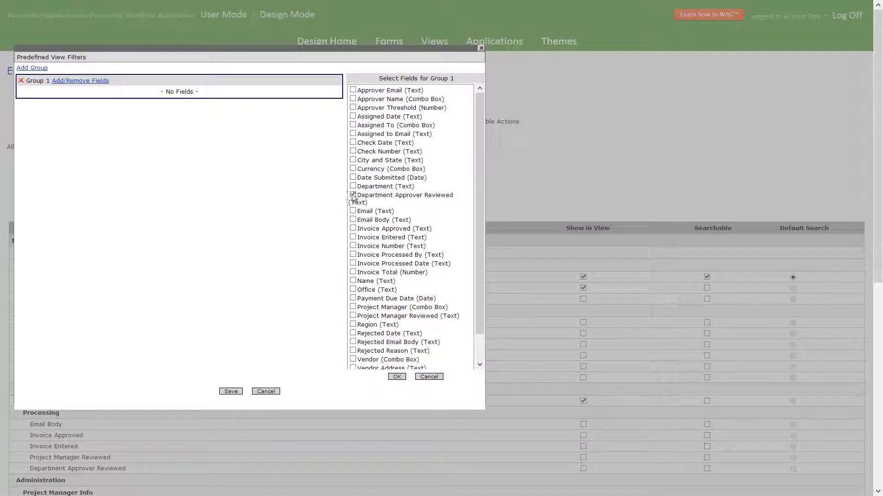
left_click(396, 376)
left_click(133, 93)
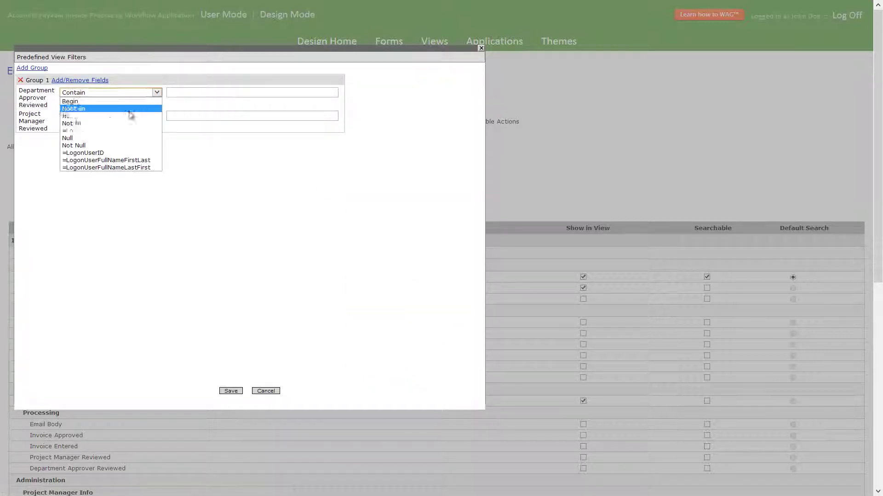
left_click(109, 138)
left_click(108, 117)
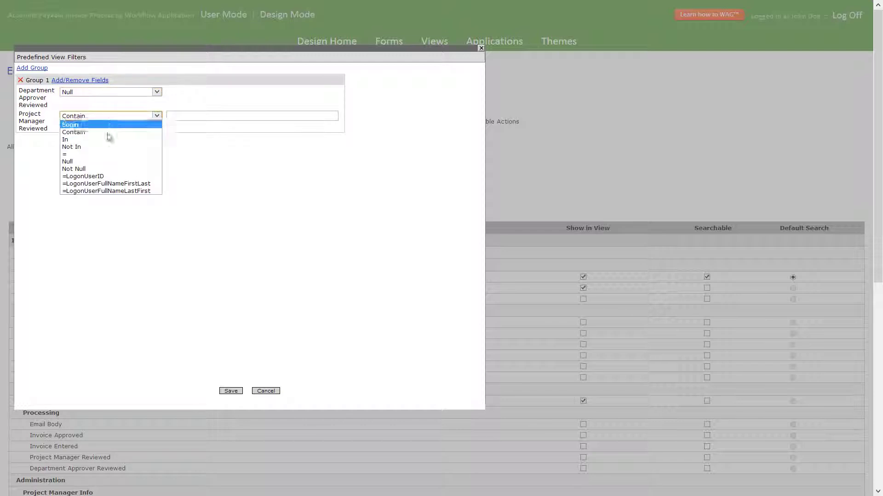
left_click(109, 169)
left_click(231, 392)
left_click(402, 85)
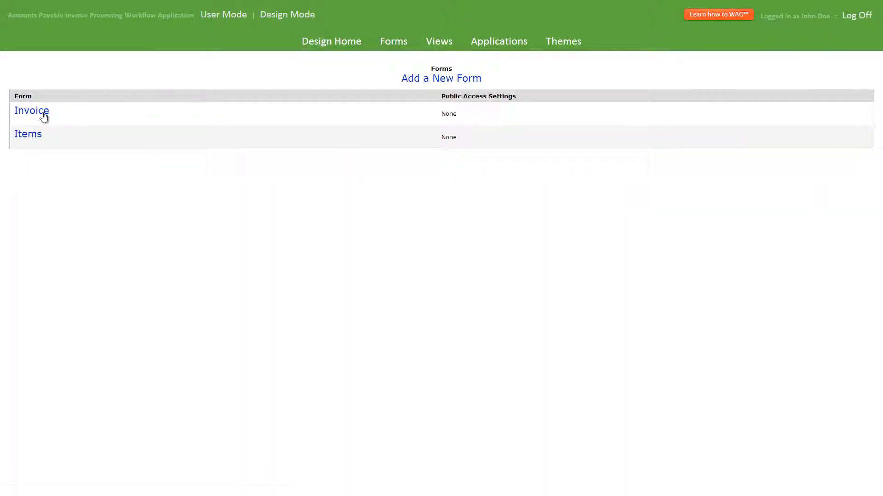
left_click(44, 116)
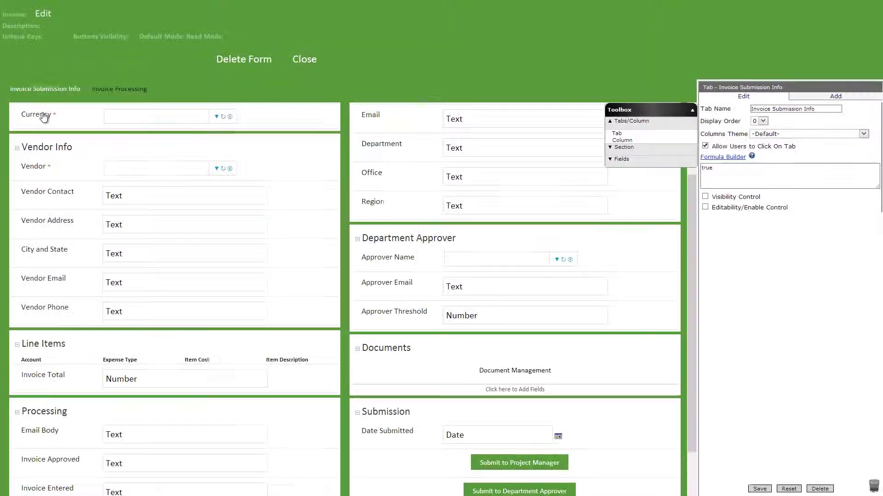
Step: Give Submit to Project Manager a Go to View event opening Invoices Awaiting Project Manager Review
scroll(61, 129, "down", 3)
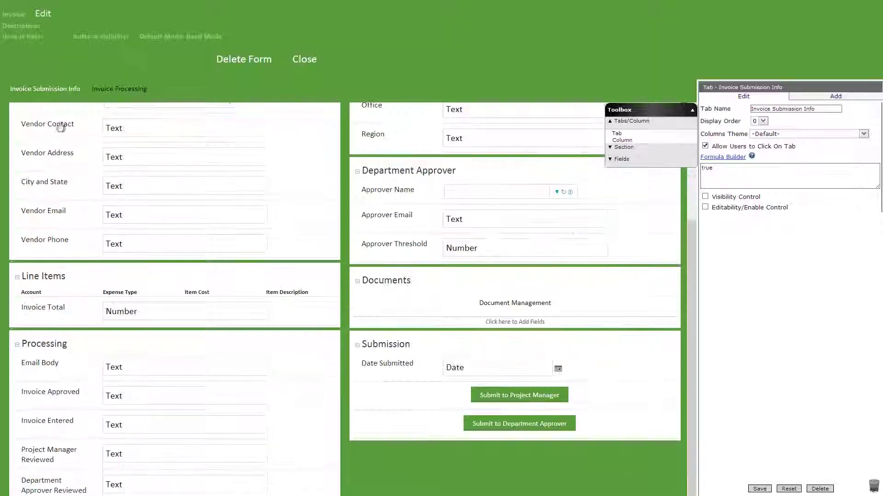
left_click(453, 393)
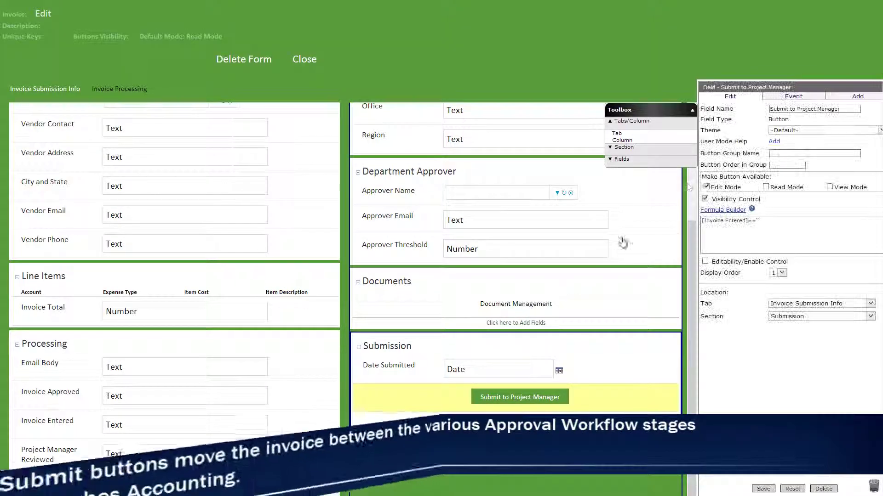
left_click(774, 98)
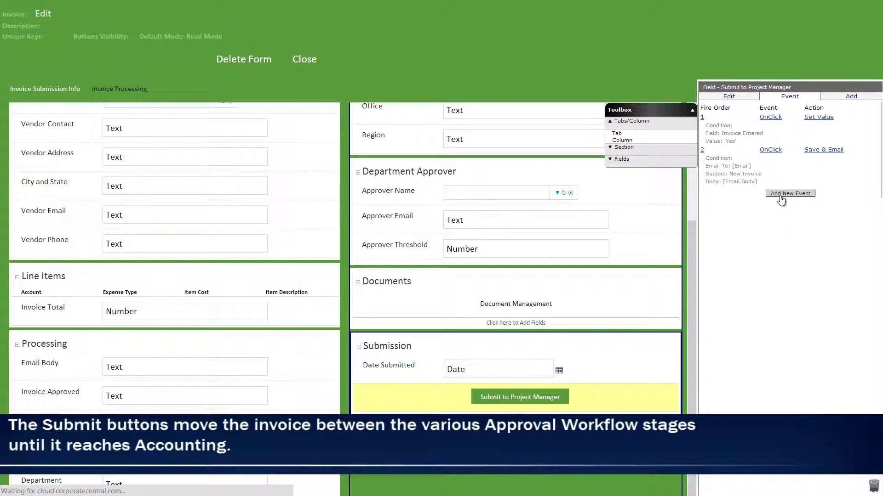
left_click(789, 194)
left_click(774, 126)
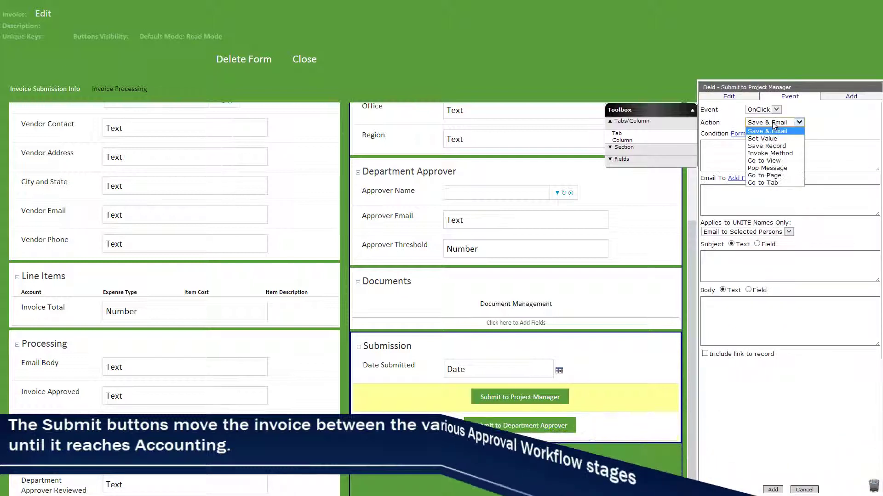
left_click(778, 159)
left_click(772, 189)
left_click(774, 212)
left_click(774, 489)
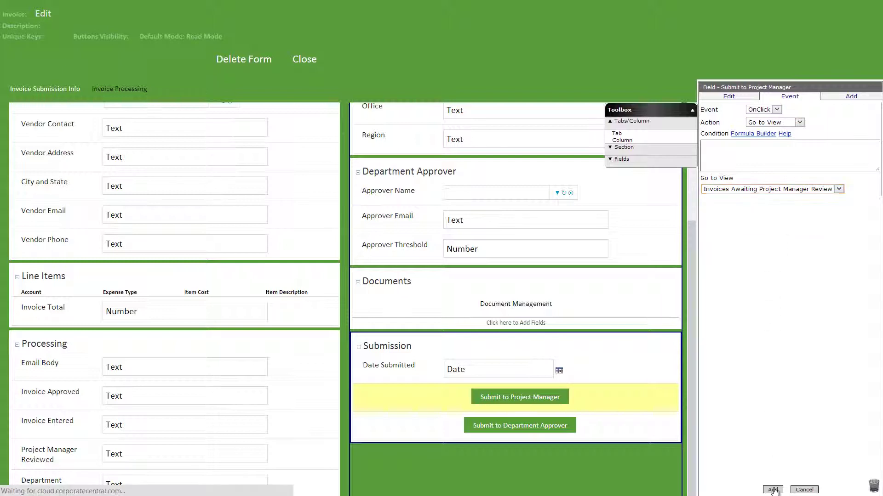
Step: Give Submit to Department Approver a Go to View event opening Invoices Waiting for Department Approval
left_click(638, 441)
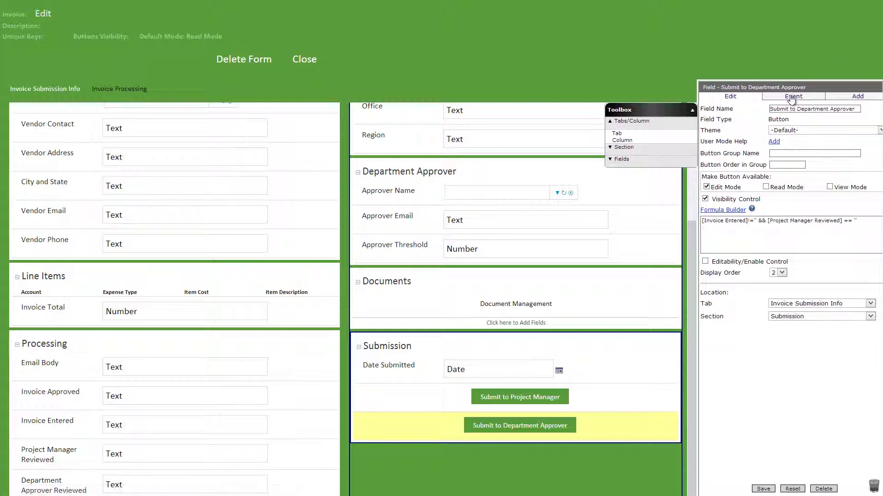
left_click(792, 97)
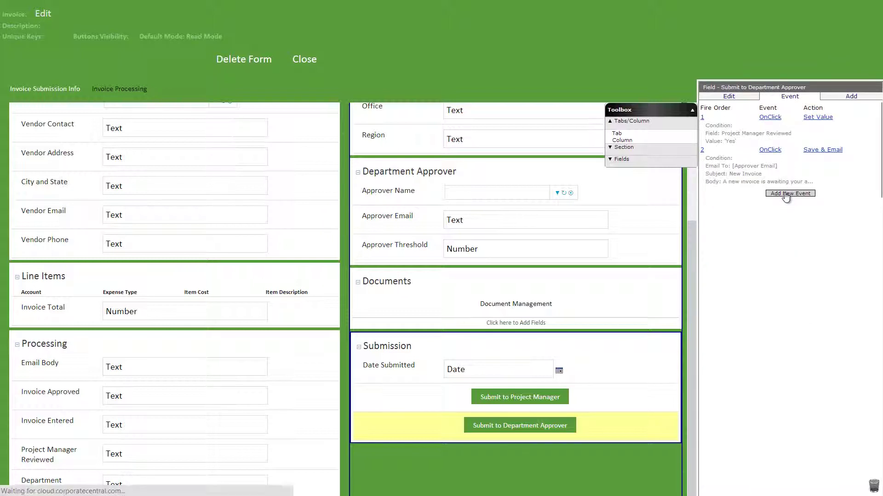
left_click(787, 195)
left_click(776, 123)
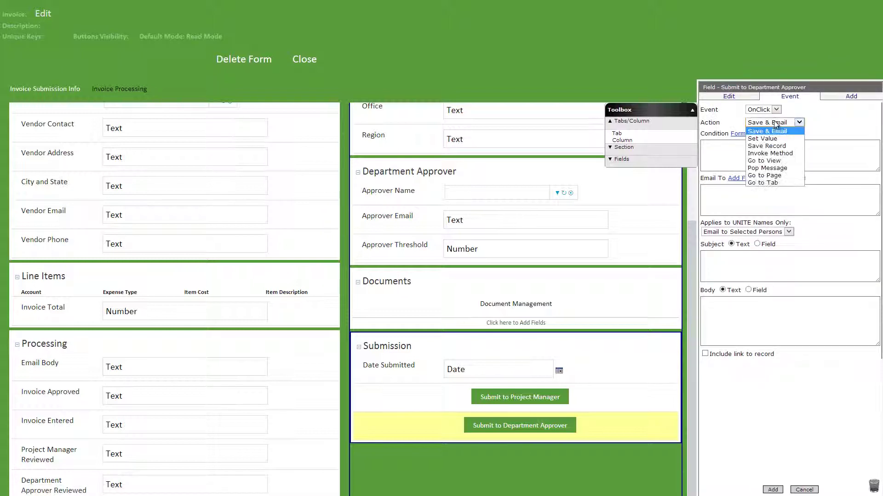
left_click(777, 160)
left_click(777, 189)
left_click(776, 228)
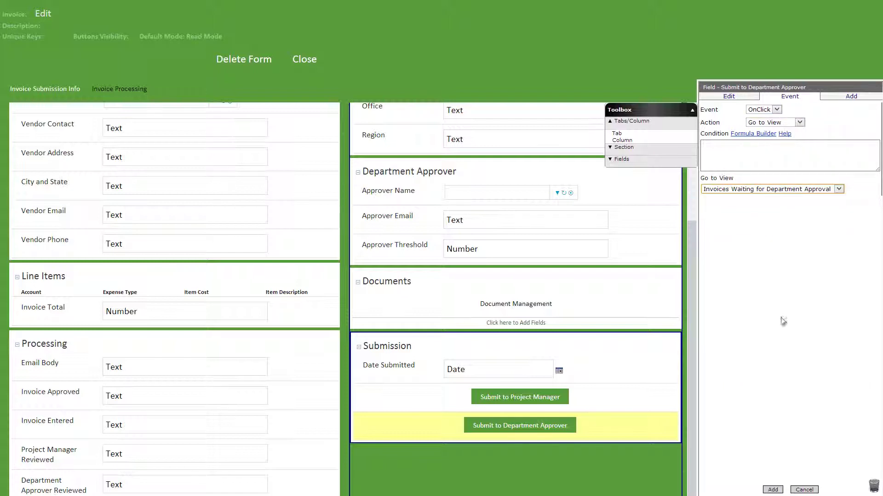
left_click(776, 490)
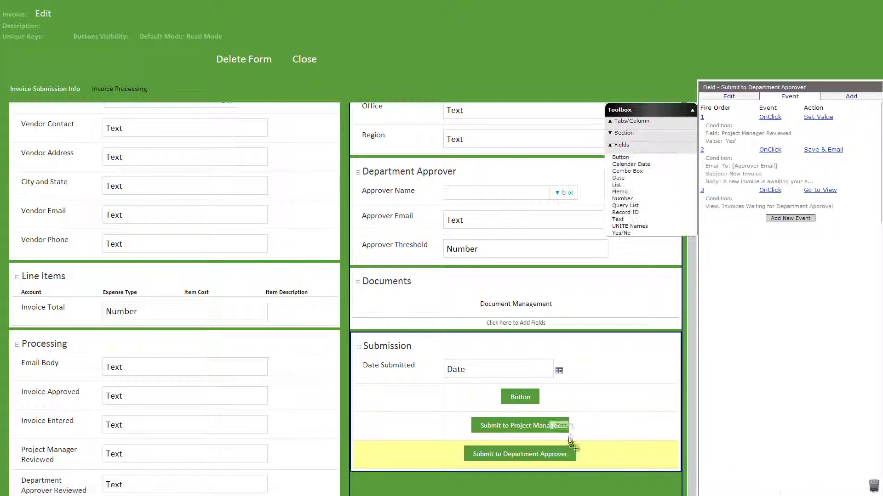
left_click_drag(570, 441, 570, 460)
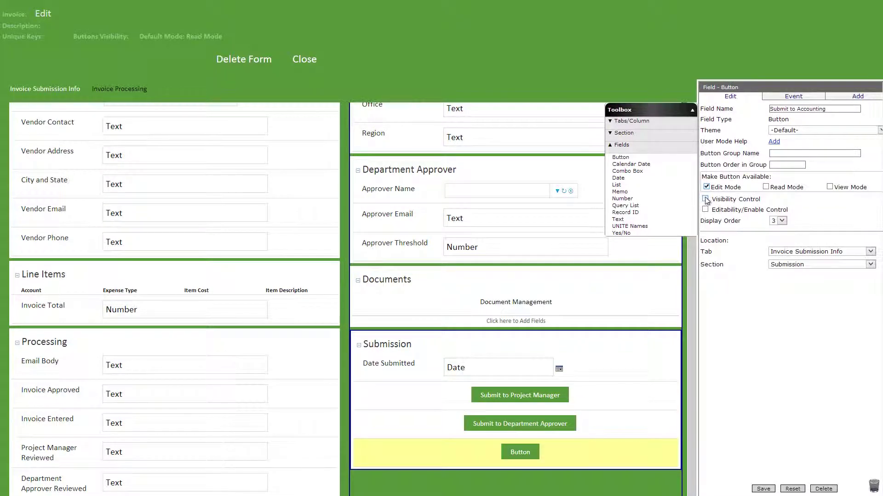
Step: Enable the visibility condition, accept its formula and save the button as Submit to Accounting
left_click(706, 199)
left_click(711, 211)
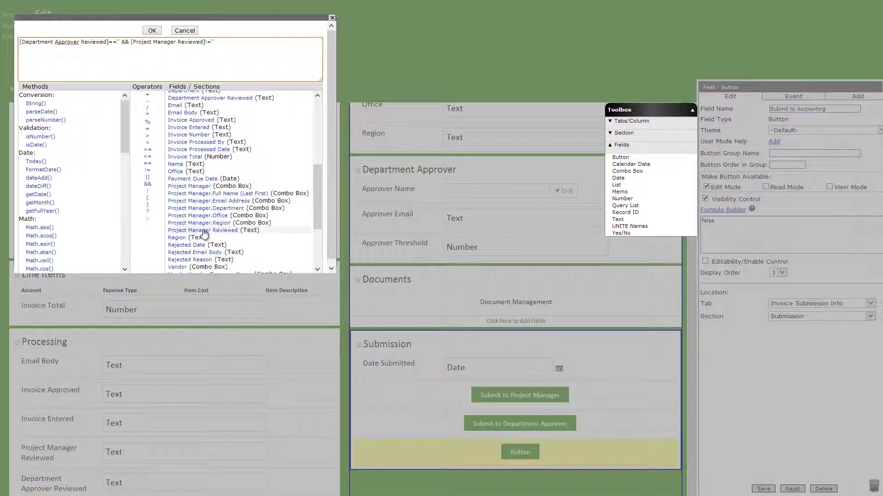
left_click(151, 30)
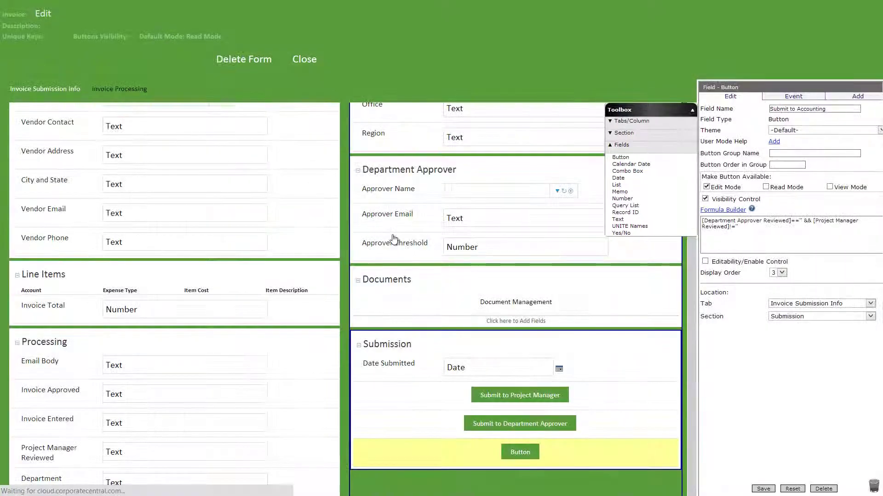
left_click(769, 490)
Step: Add a Set Value event setting Department Approver Reviewed to 'Yes'
left_click(805, 97)
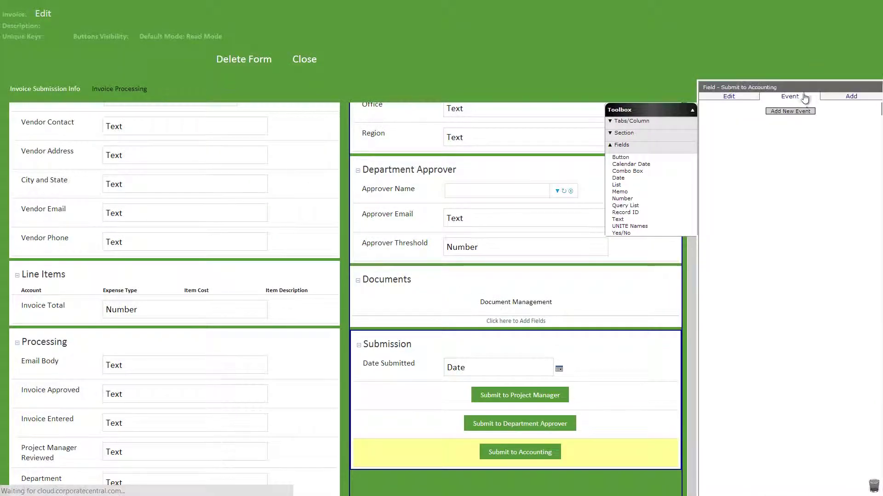
left_click(802, 112)
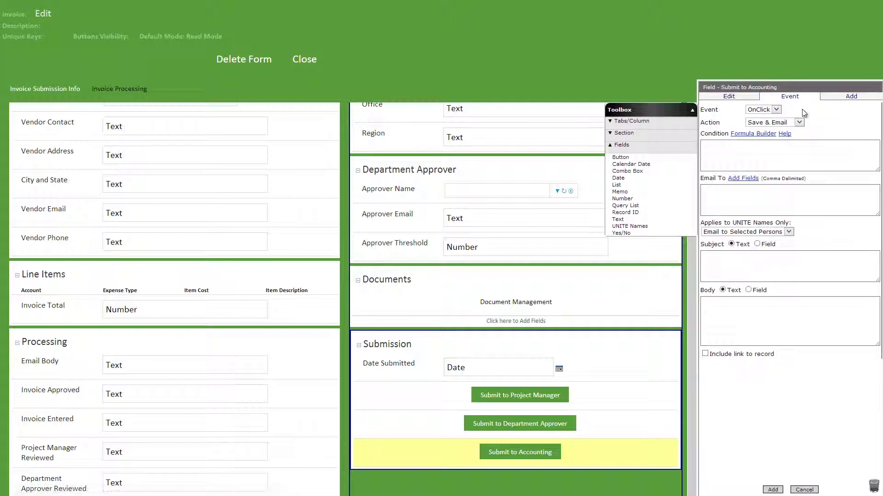
left_click(798, 125)
left_click(798, 139)
left_click(768, 189)
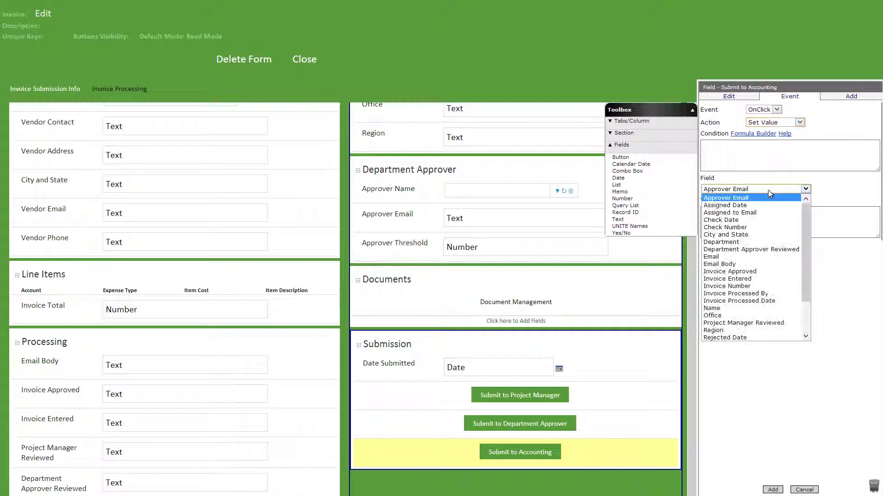
left_click(768, 250)
left_click(761, 216)
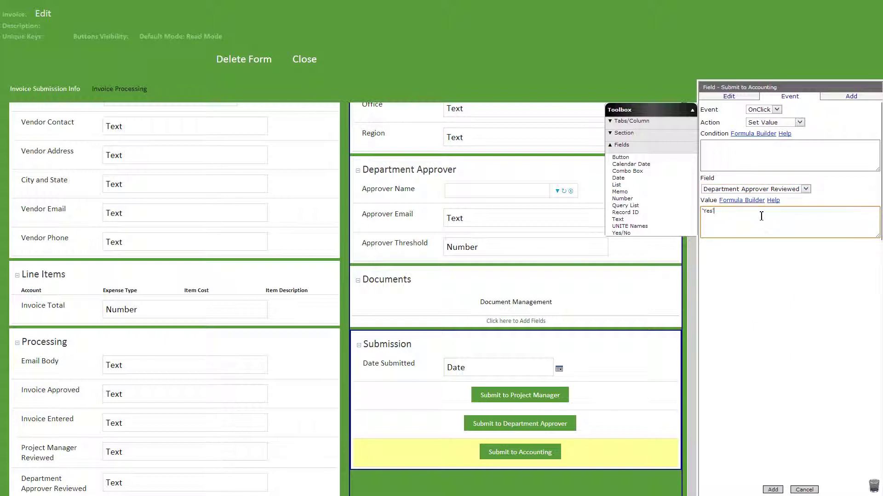
left_click(773, 490)
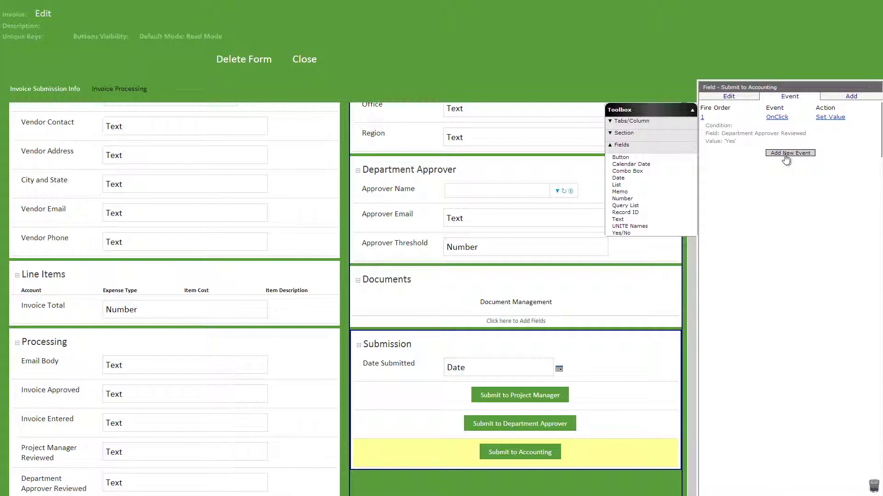
Step: Add a Save Record event, then a Go to View event opening Invoices in Accounting Queue
left_click(784, 152)
left_click(785, 122)
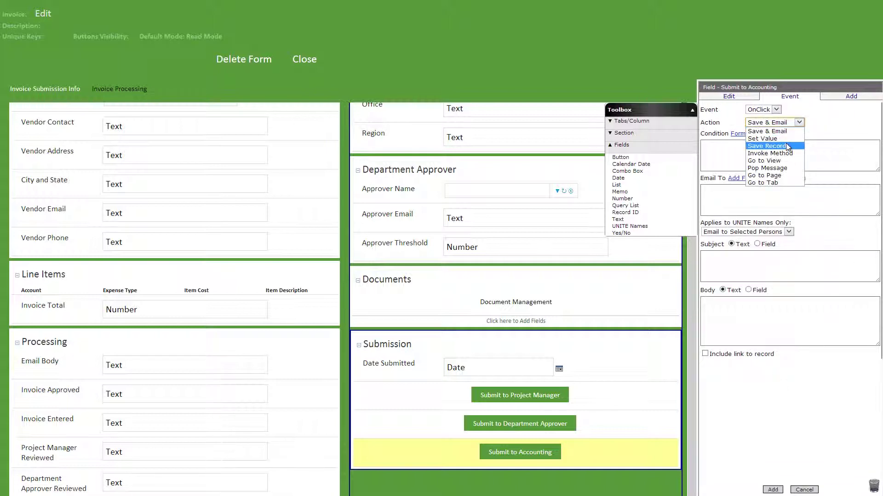
left_click(776, 138)
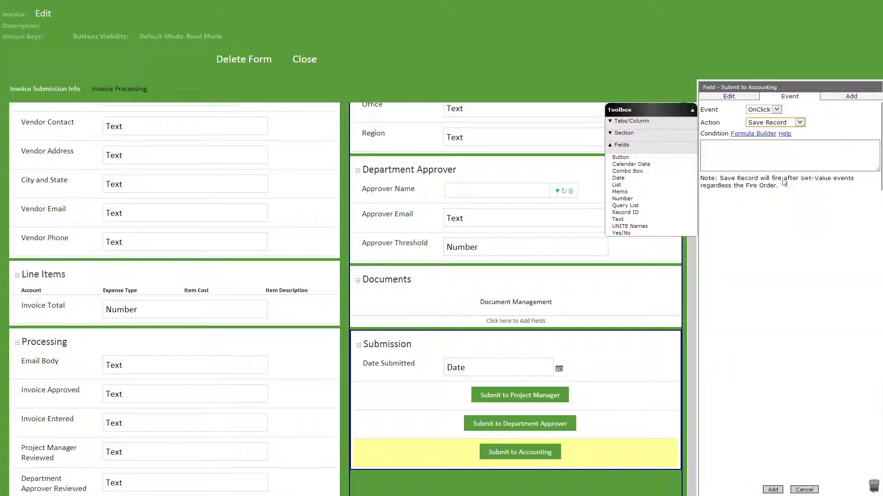
left_click(773, 490)
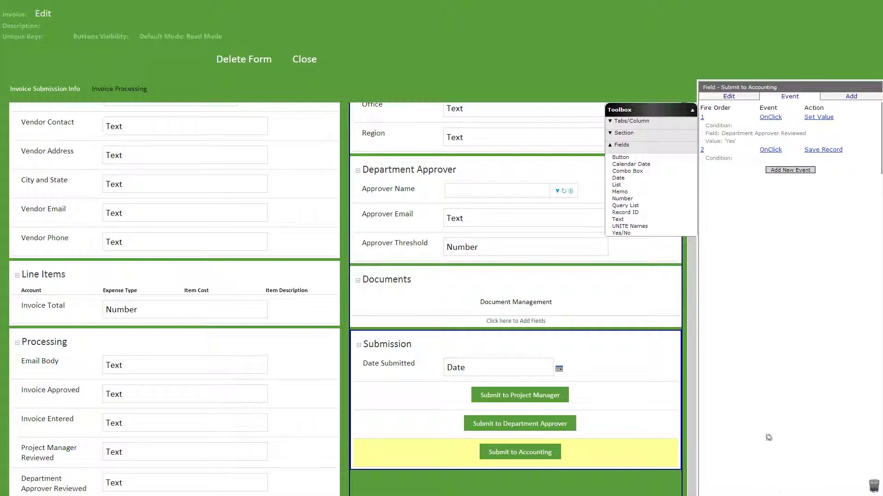
left_click(789, 170)
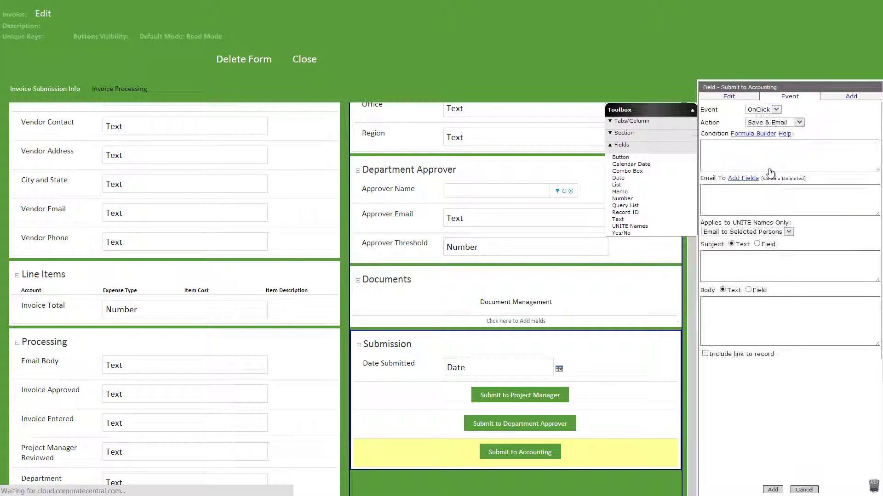
left_click(768, 122)
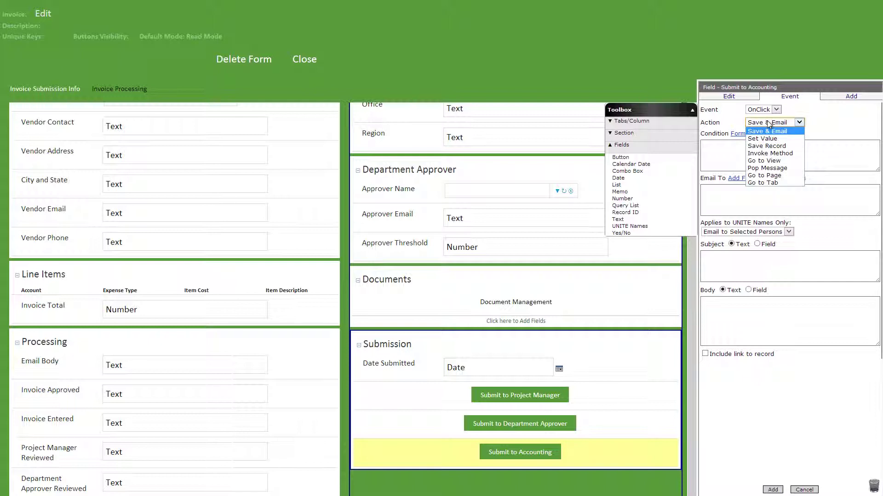
left_click(772, 161)
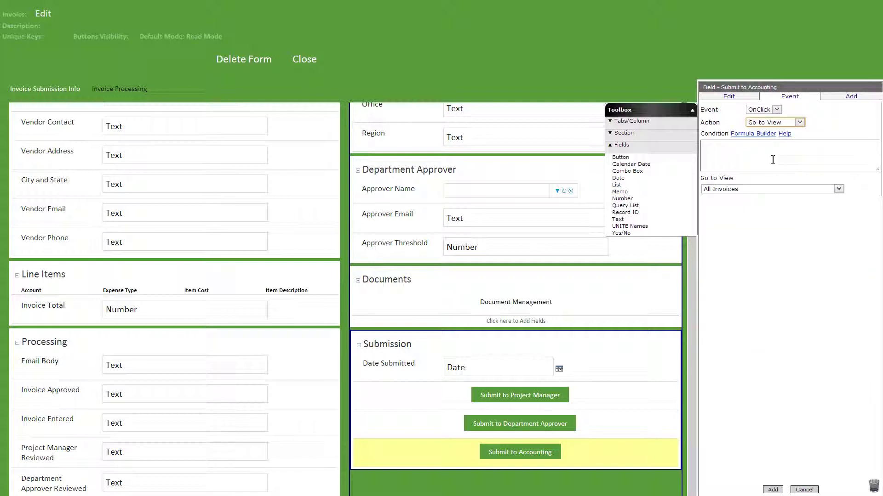
left_click(771, 190)
left_click(768, 218)
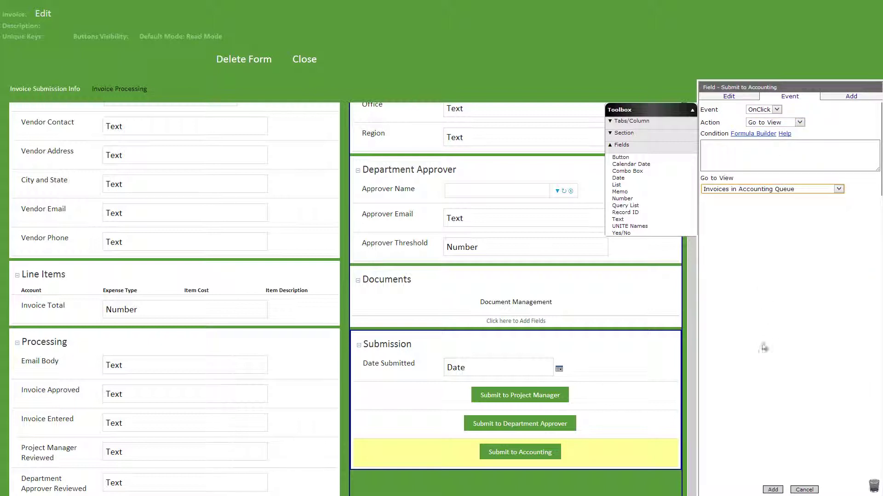
left_click(772, 490)
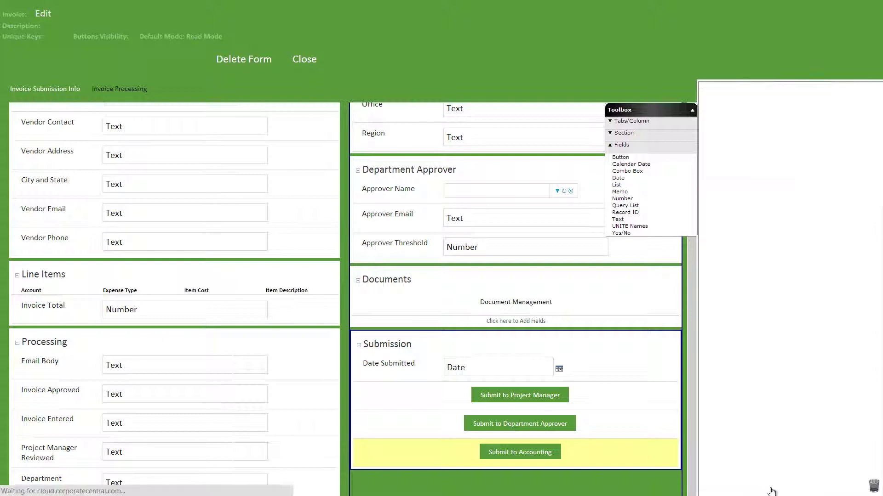
left_click(121, 94)
Step: Give the Assign button a Go to View event opening Invoices in Accounting Queue
left_click(228, 239)
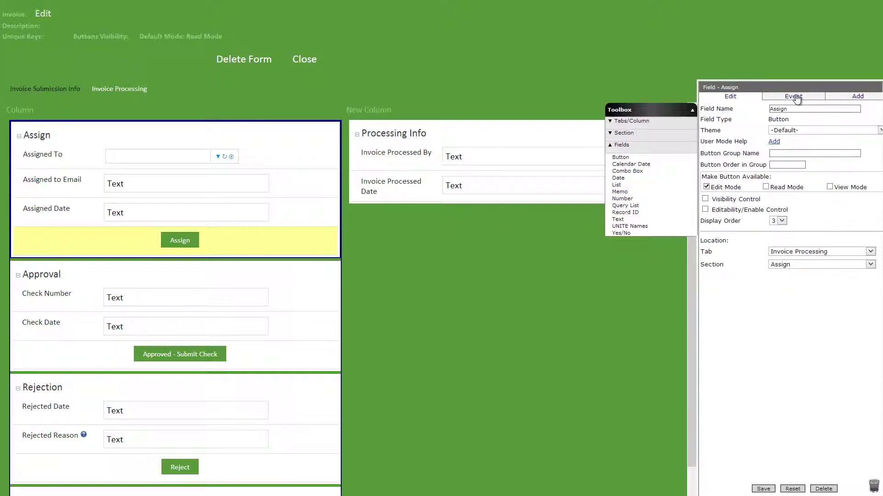
left_click(795, 96)
left_click(785, 194)
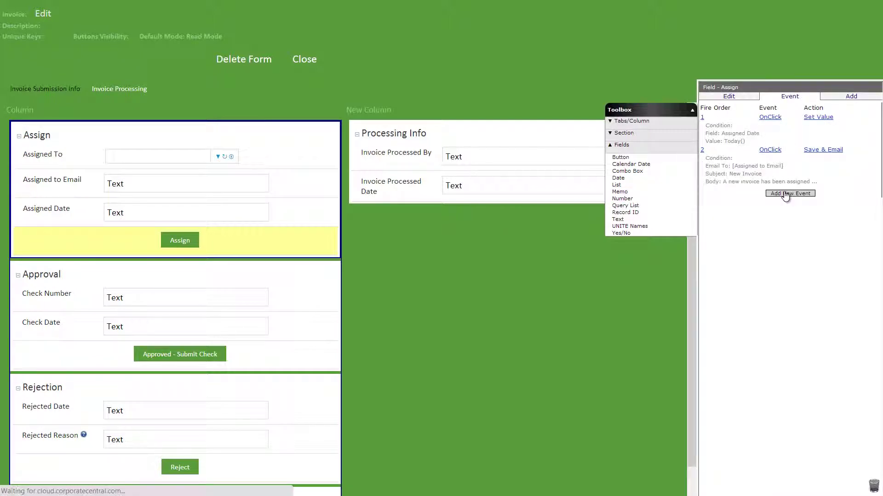
left_click(759, 123)
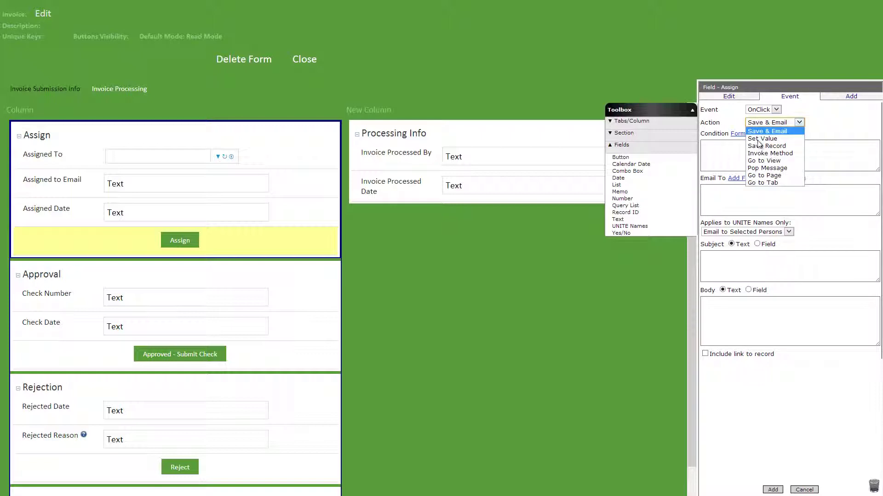
left_click(759, 160)
left_click(759, 190)
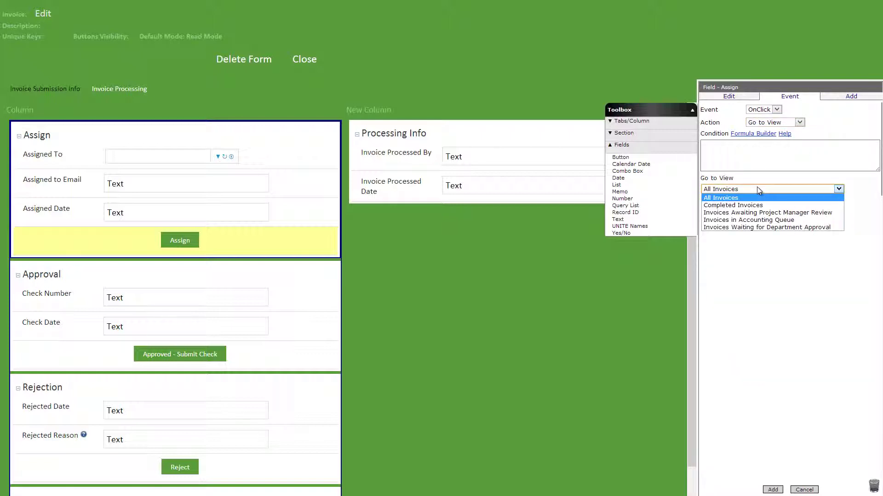
left_click(762, 219)
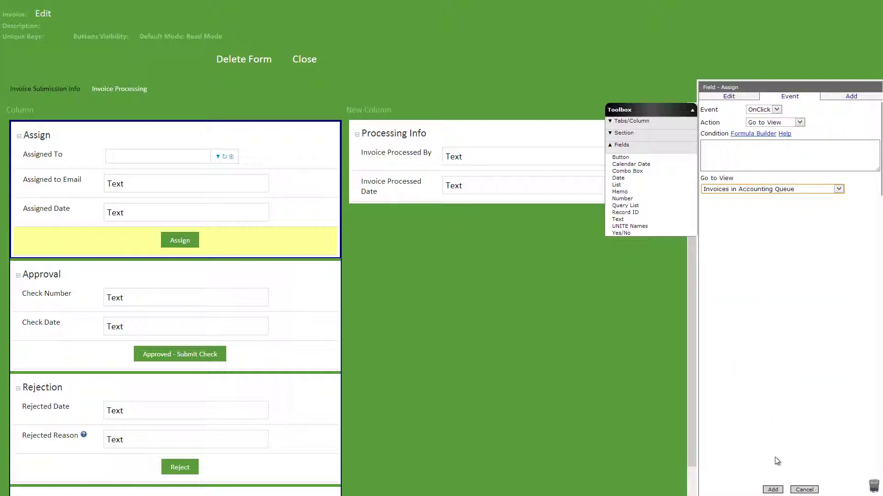
left_click(772, 490)
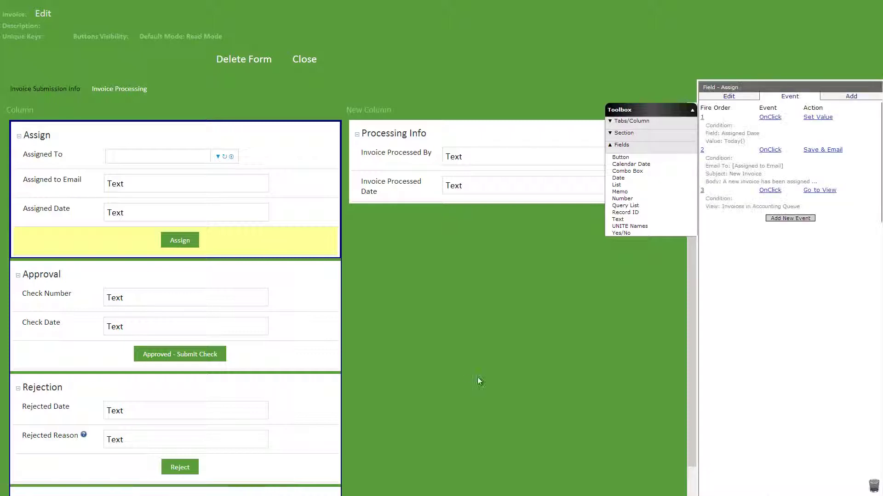
Step: Give Approved - Submit Check a Go to View event opening Completed Invoices
left_click(322, 360)
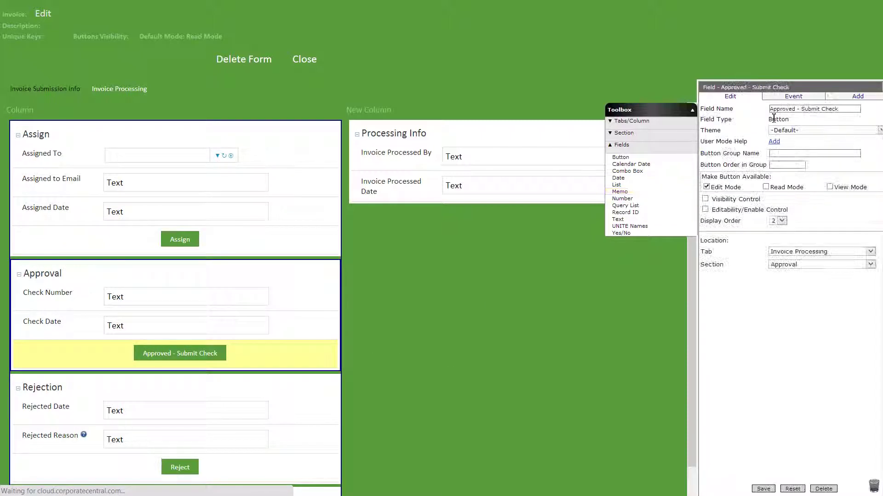
left_click(790, 96)
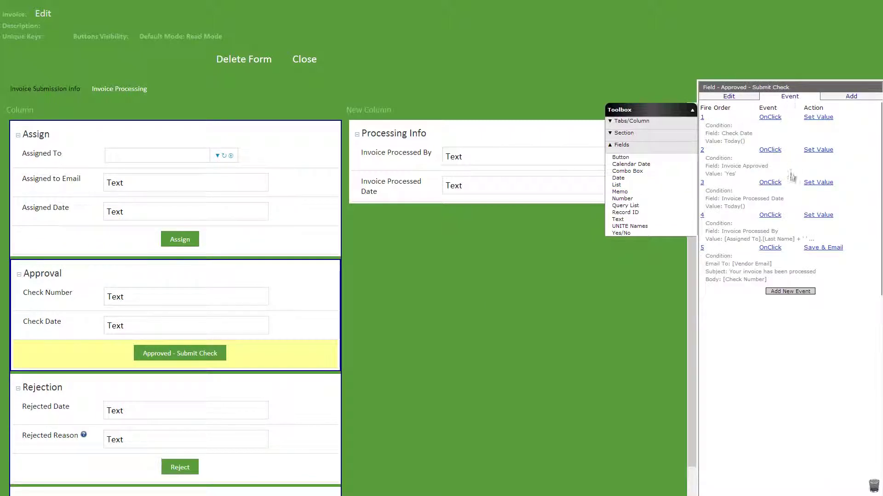
left_click(796, 292)
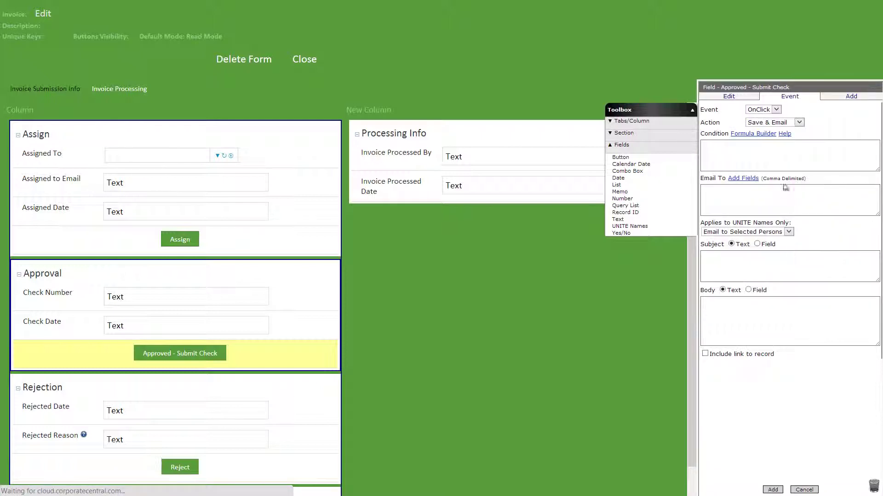
left_click(791, 123)
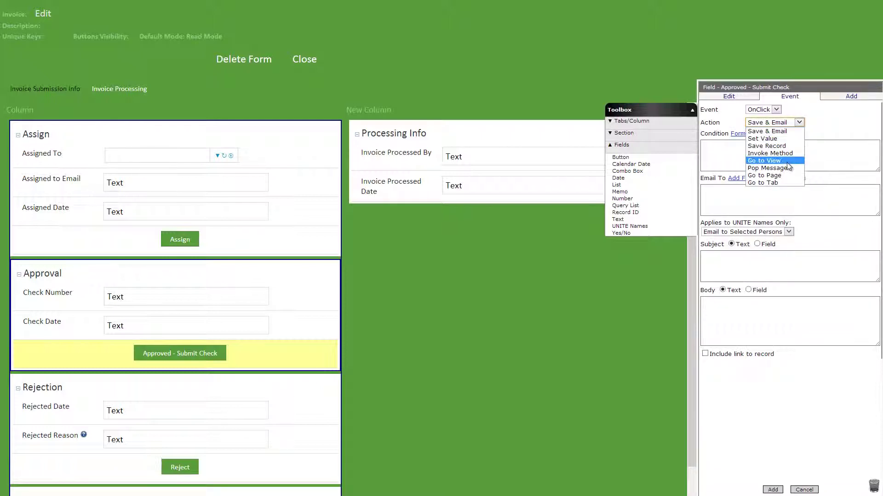
left_click(764, 160)
left_click(759, 189)
left_click(757, 207)
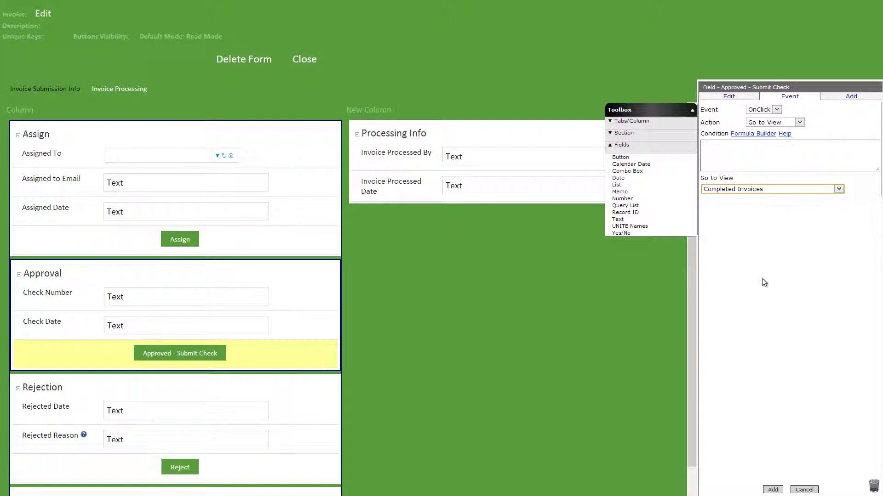
left_click(773, 489)
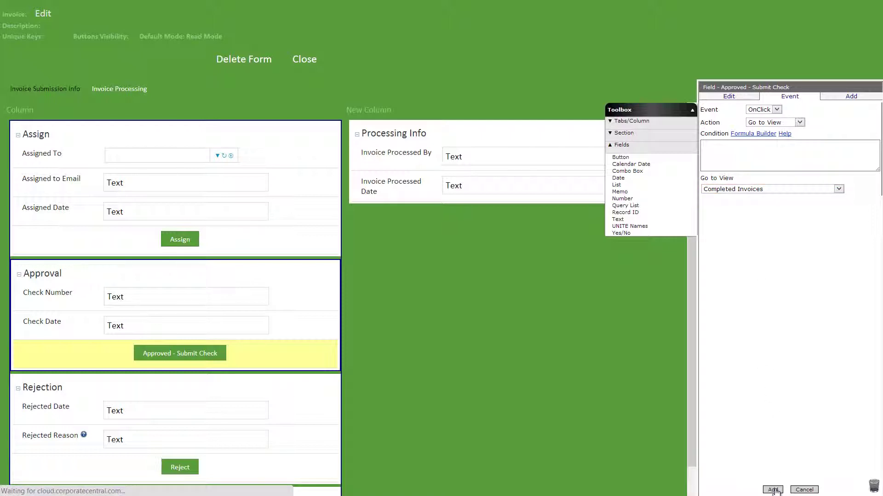